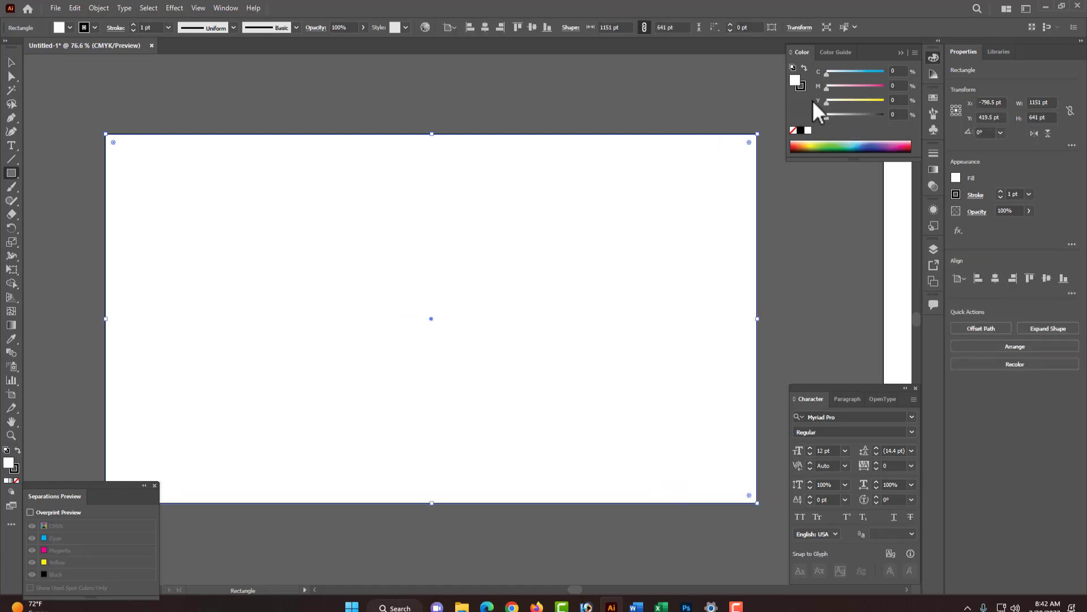
- Set the rectangle's stroke to none and its fill to a light blue of about 47% cyan
{"action": "left_click", "coordinate": [801, 86]}
{"action": "left_click", "coordinate": [794, 131]}
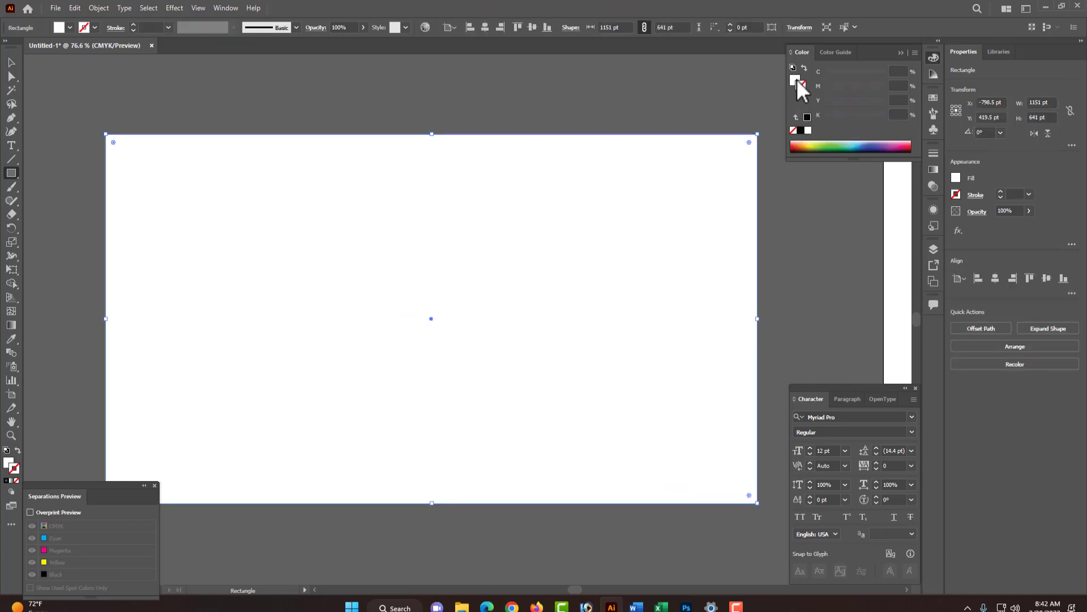
{"action": "left_click", "coordinate": [796, 79]}
{"action": "left_click", "coordinate": [851, 72]}
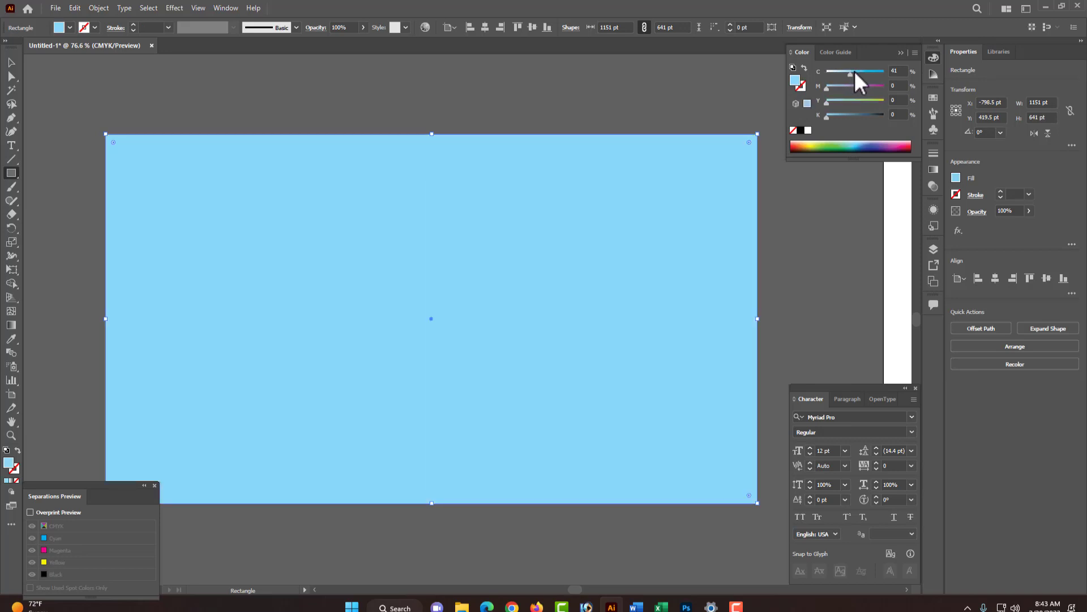
{"action": "left_click", "coordinate": [855, 72]}
- Select the background rectangle and apply a default linear gradient fill to it
{"action": "key", "text": "ctrl+shift+a"}
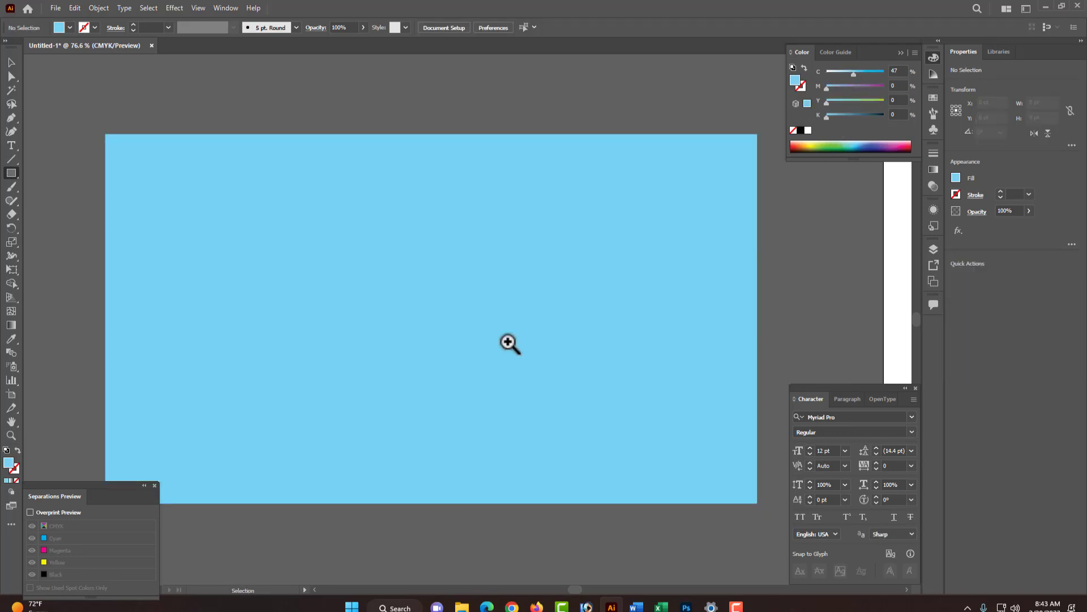
{"action": "left_click", "coordinate": [461, 324], "text": "ctrl+alt"}
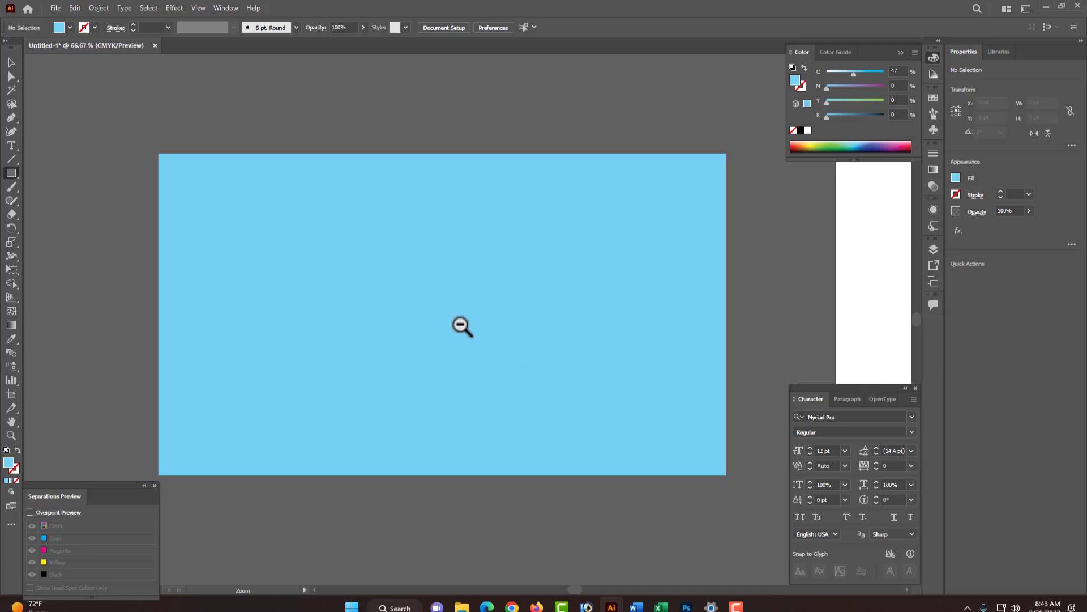
{"action": "left_click", "coordinate": [522, 315], "text": "ctrl"}
{"action": "left_click", "coordinate": [934, 170]}
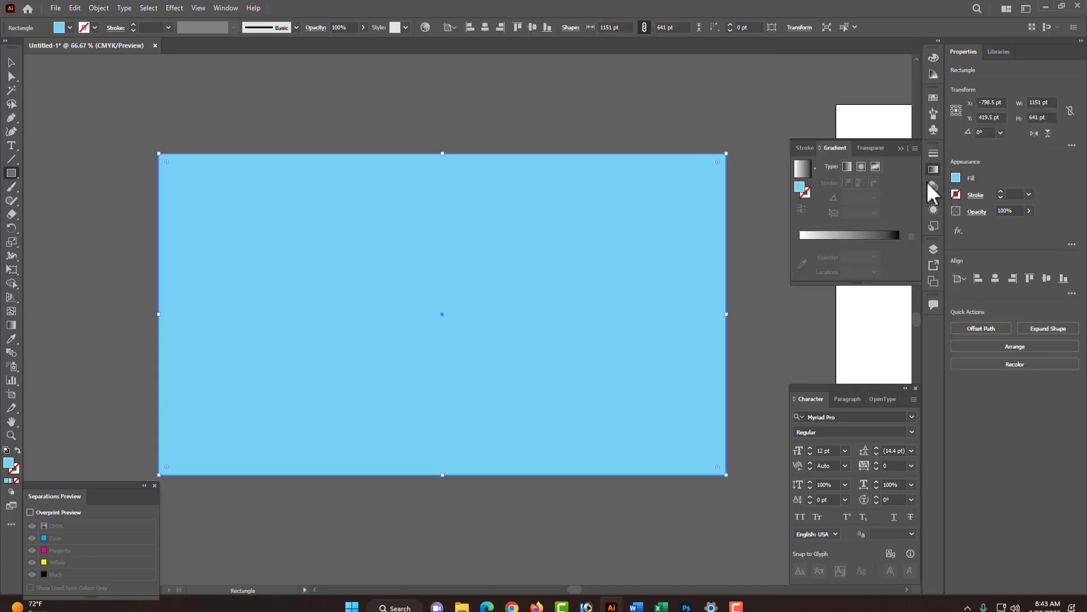
{"action": "left_click", "coordinate": [860, 239]}
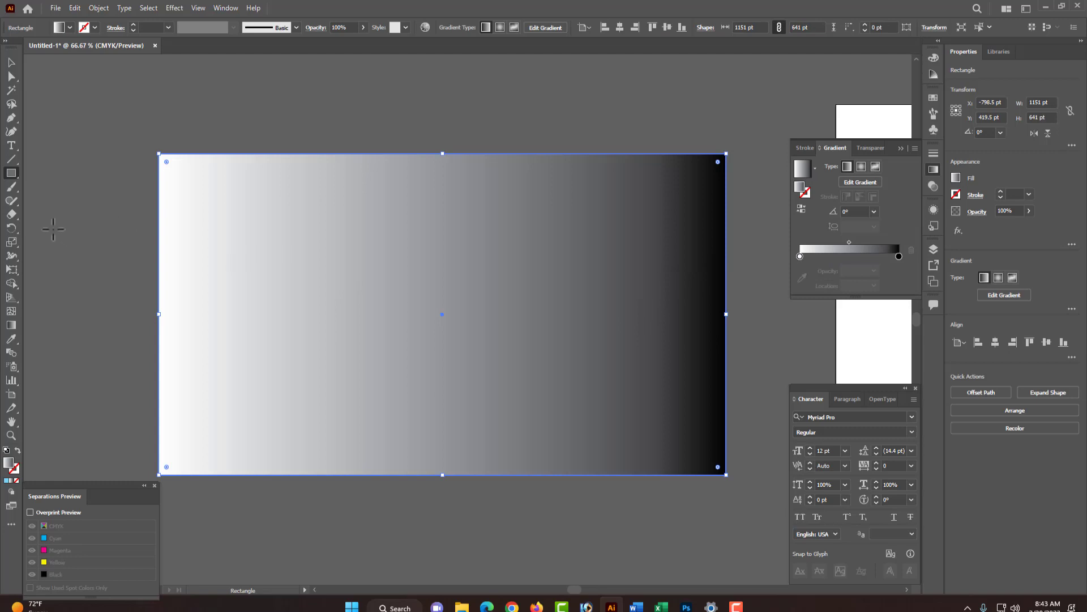
- With the Gradient tool, run the gradient diagonally from the rectangle's top-left corner to its bottom-right corner
{"action": "left_click", "coordinate": [10, 325]}
{"action": "left_click_drag", "start_coordinate": [207, 163], "coordinate": [693, 468]}
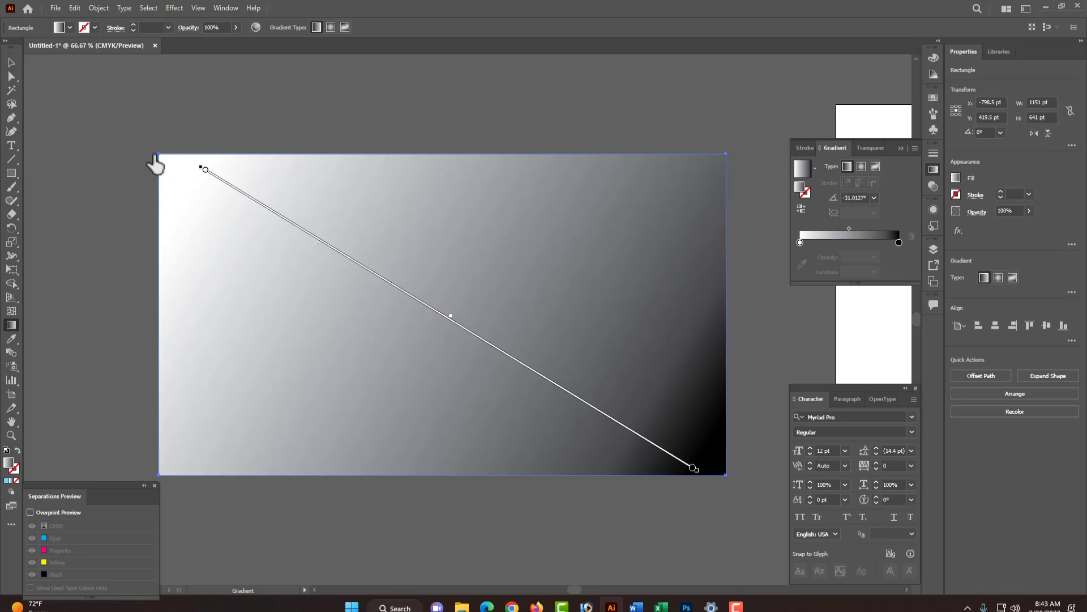
{"action": "left_click_drag", "start_coordinate": [153, 156], "coordinate": [722, 470]}
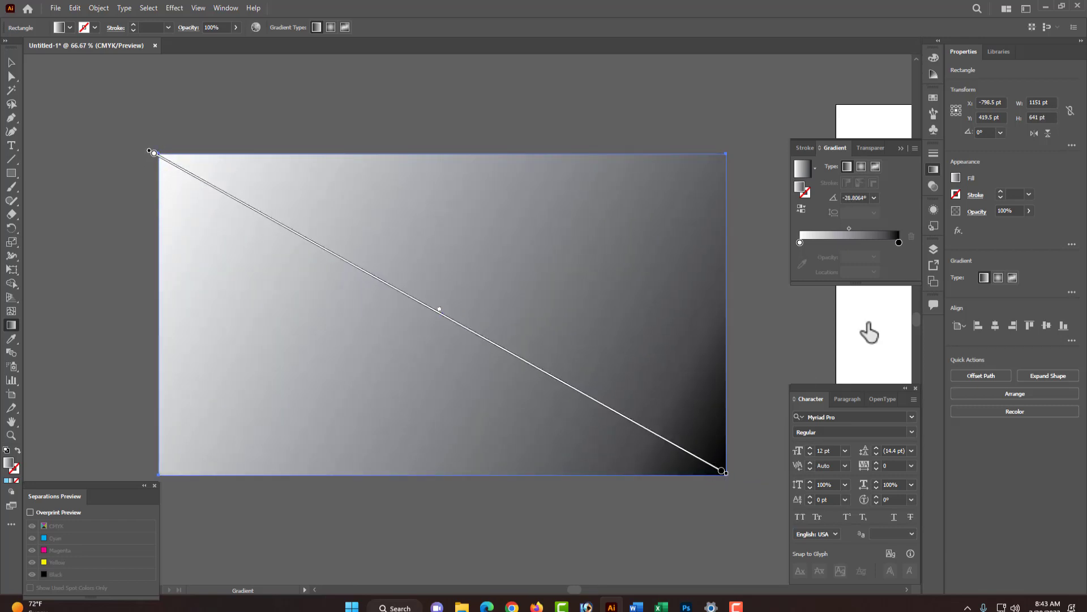
- Switch the gradient's end stop to CMYK and set it to 100% cyan with no black
{"action": "double_click", "coordinate": [898, 241]}
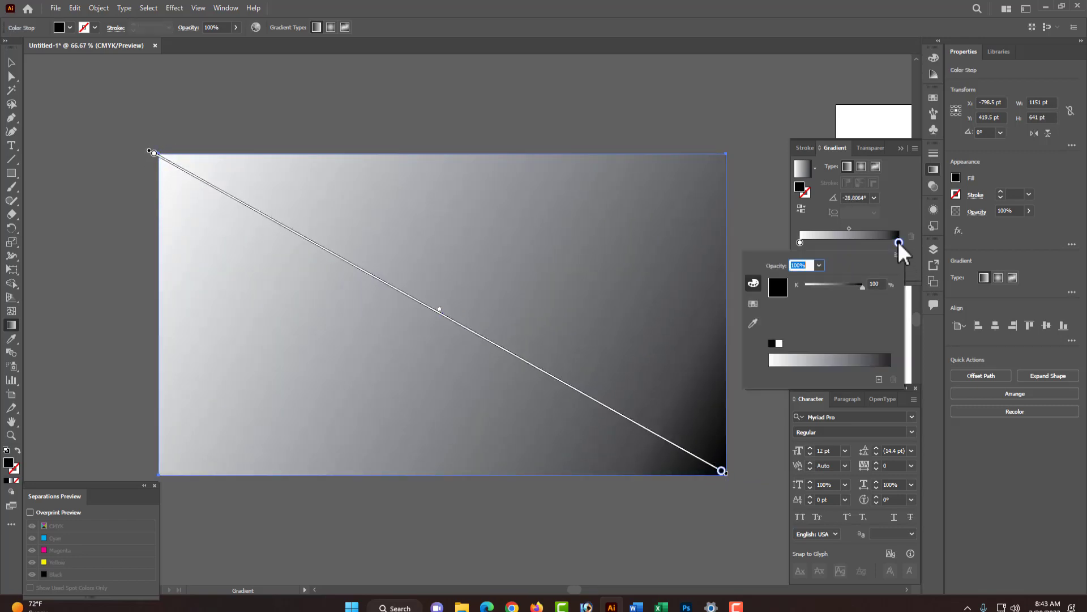
{"action": "left_click", "coordinate": [898, 255]}
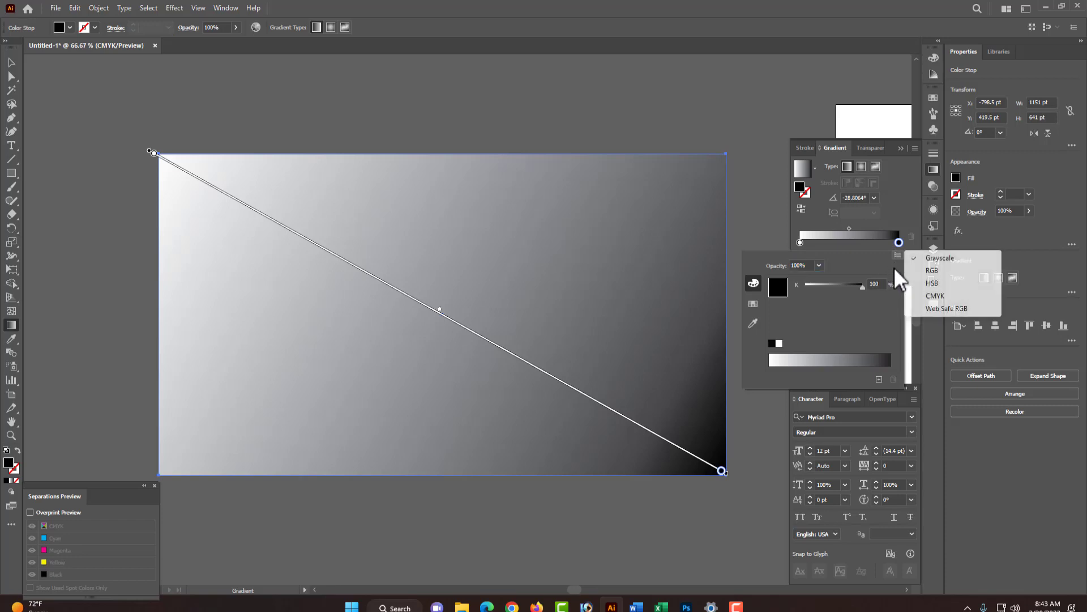
{"action": "left_click", "coordinate": [932, 296]}
{"action": "left_click_drag", "start_coordinate": [863, 331], "coordinate": [804, 332]}
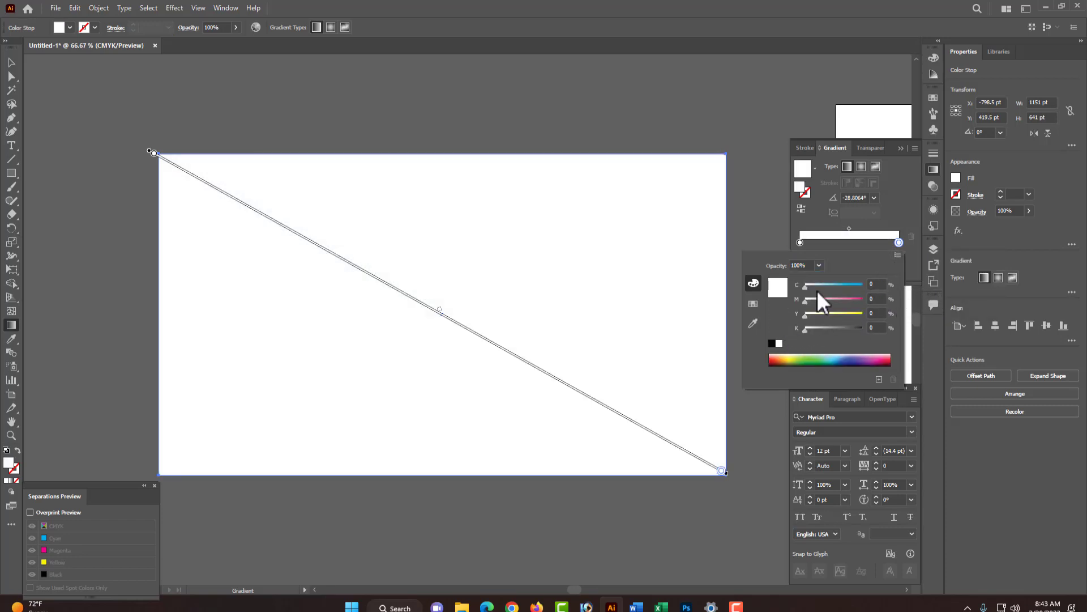
{"action": "left_click_drag", "start_coordinate": [805, 288], "coordinate": [861, 288]}
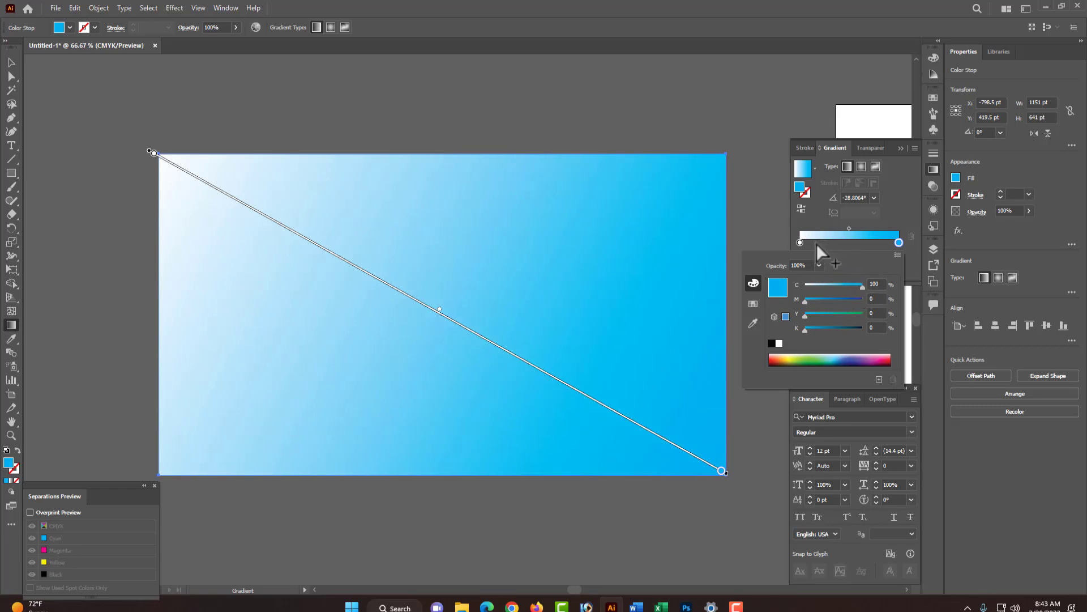
- Switch the gradient's start stop to CMYK, set it to about 31% cyan, and deselect
{"action": "left_click", "coordinate": [801, 242]}
{"action": "double_click", "coordinate": [799, 242]}
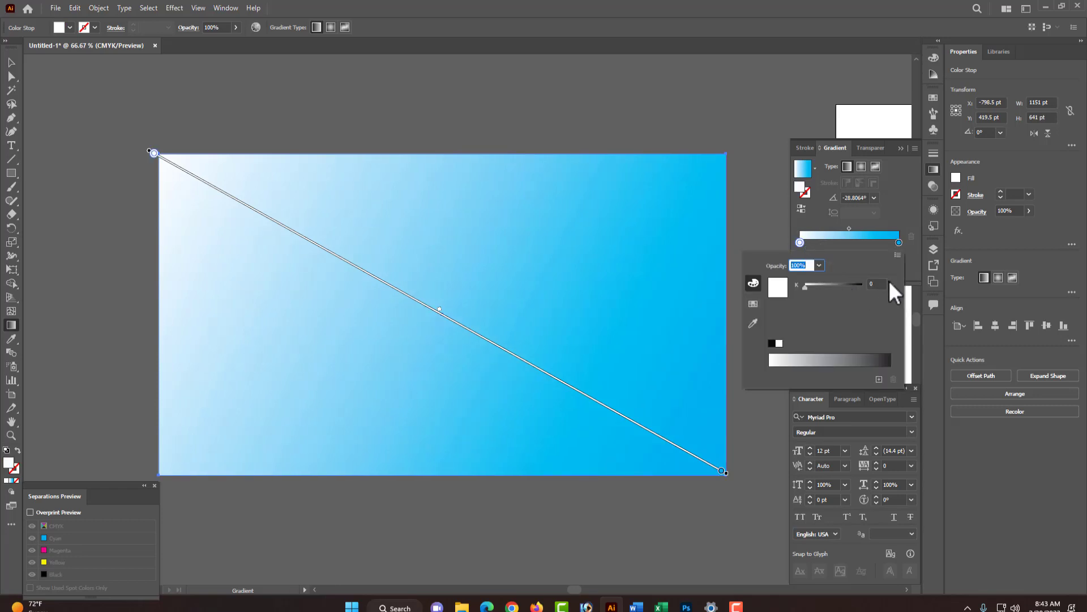
{"action": "left_click", "coordinate": [898, 254]}
{"action": "left_click", "coordinate": [931, 296]}
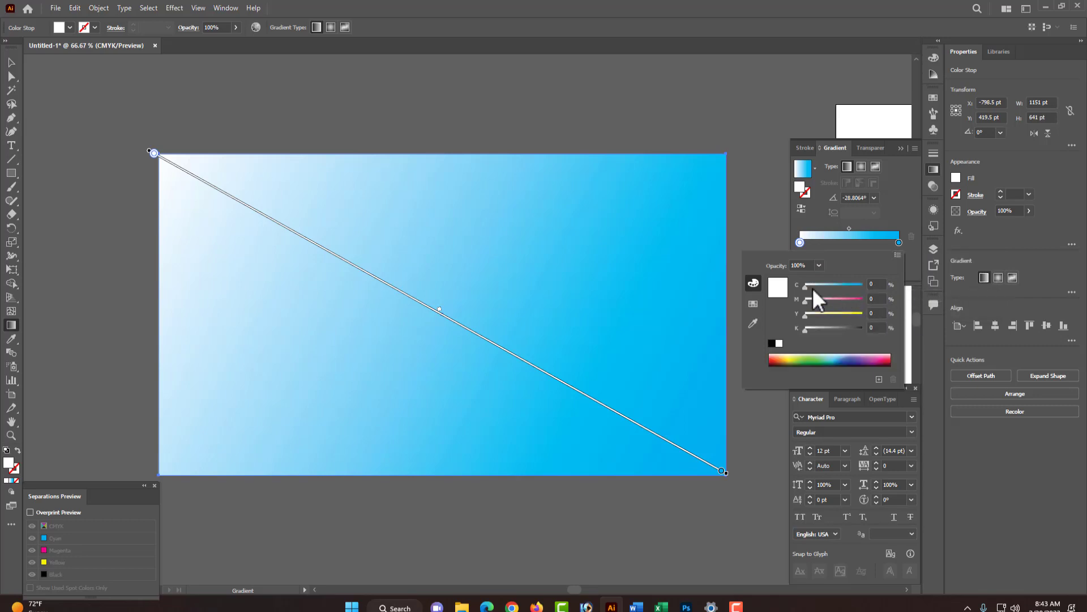
{"action": "left_click", "coordinate": [815, 285]}
{"action": "left_click_drag", "start_coordinate": [817, 284], "coordinate": [824, 284]}
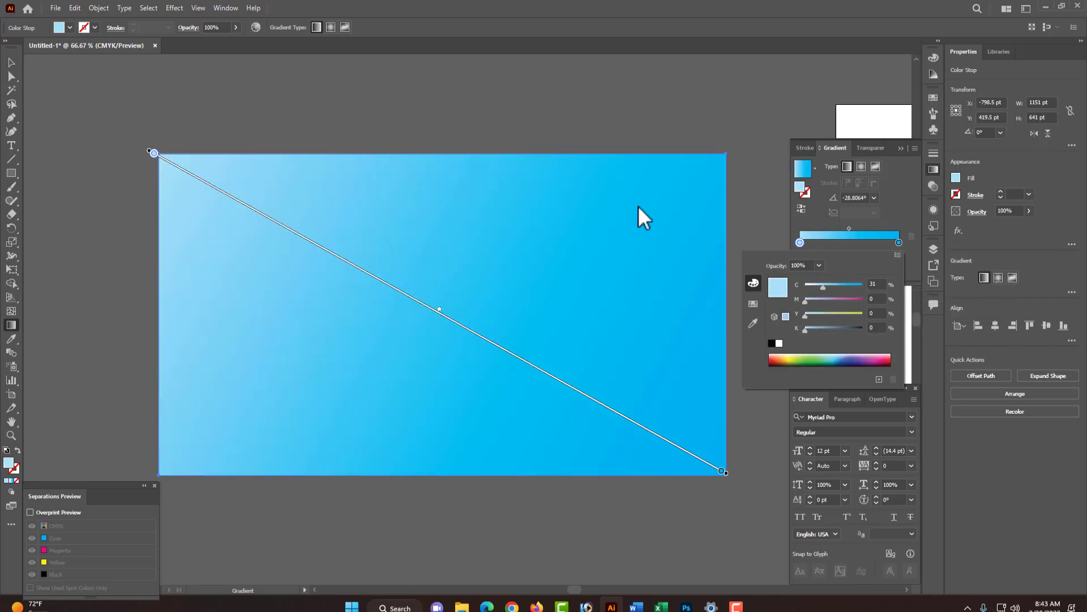
{"action": "left_click", "coordinate": [562, 110]}
{"action": "left_click", "coordinate": [559, 106], "text": "ctrl"}
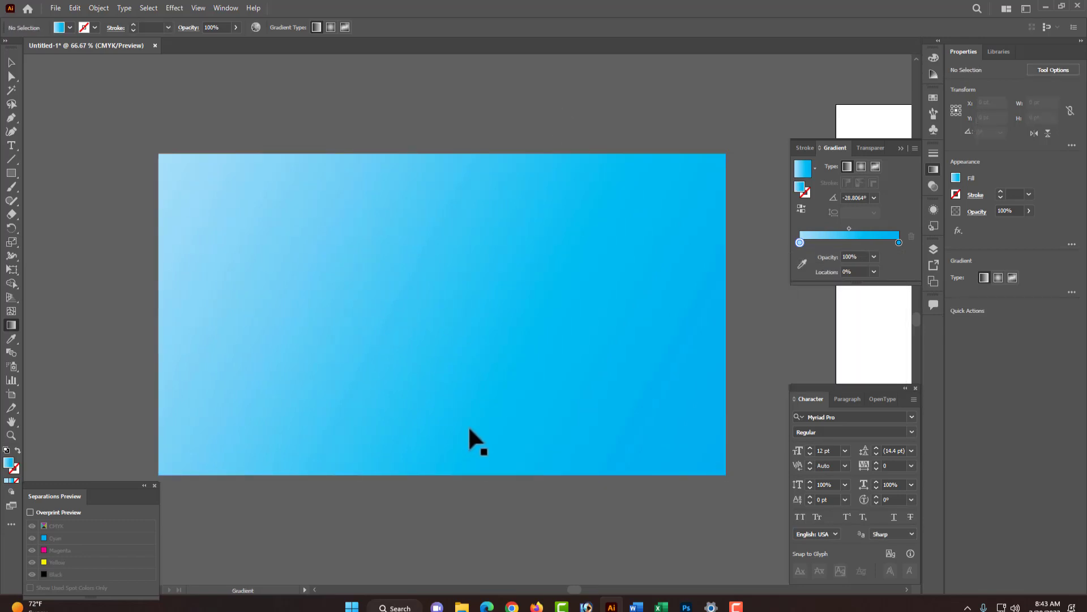
- Select the background rectangle and lock it
{"action": "scroll", "coordinate": [466, 434], "scroll_direction": "down", "scroll_amount": 1}
{"action": "left_click", "coordinate": [467, 379], "text": "ctrl"}
{"action": "key", "text": "ctrl+2"}
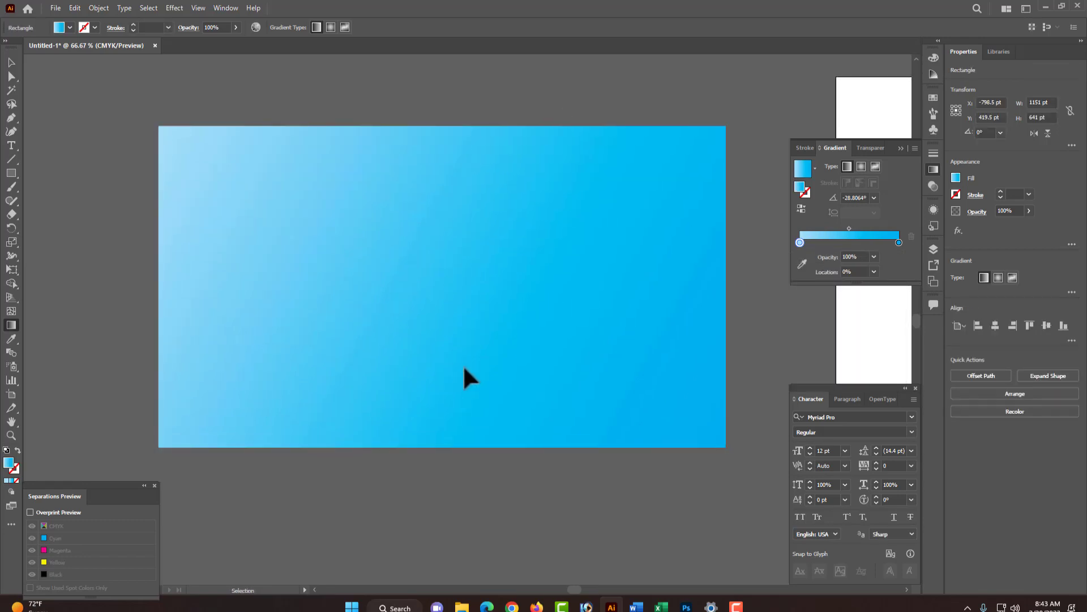
- Draw a short horizontal straight line near the canvas centre with the Pen tool
{"action": "left_click", "coordinate": [10, 118]}
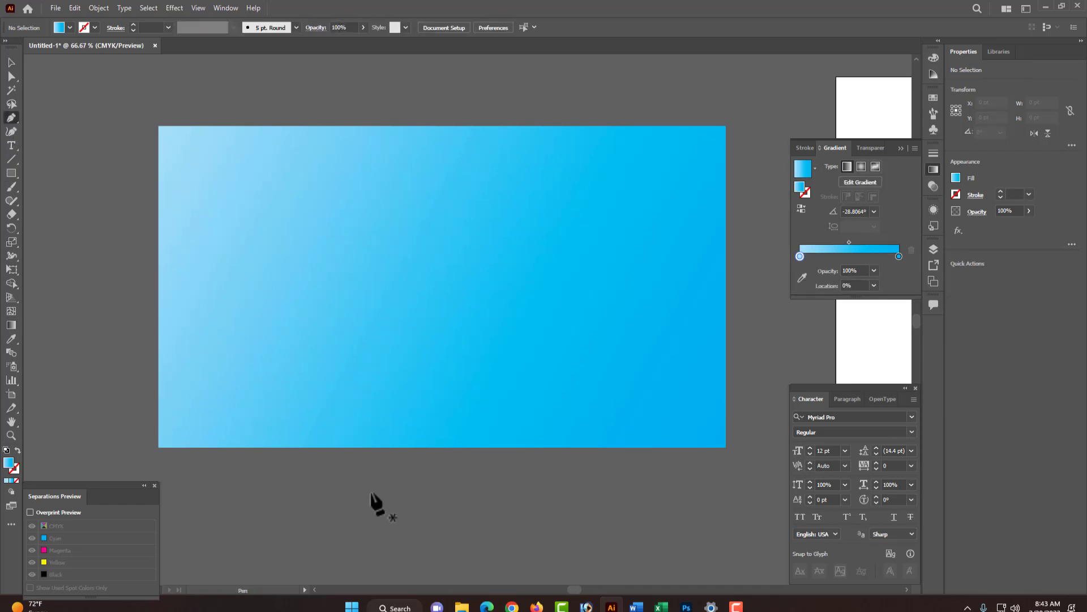
{"action": "left_click", "coordinate": [369, 319]}
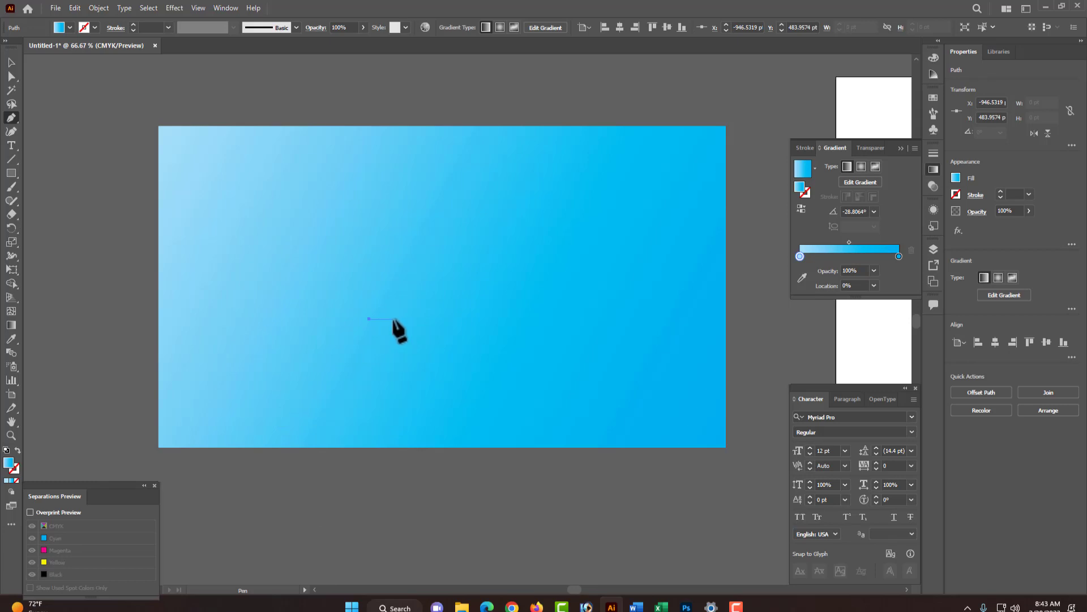
{"action": "left_click", "coordinate": [393, 319]}
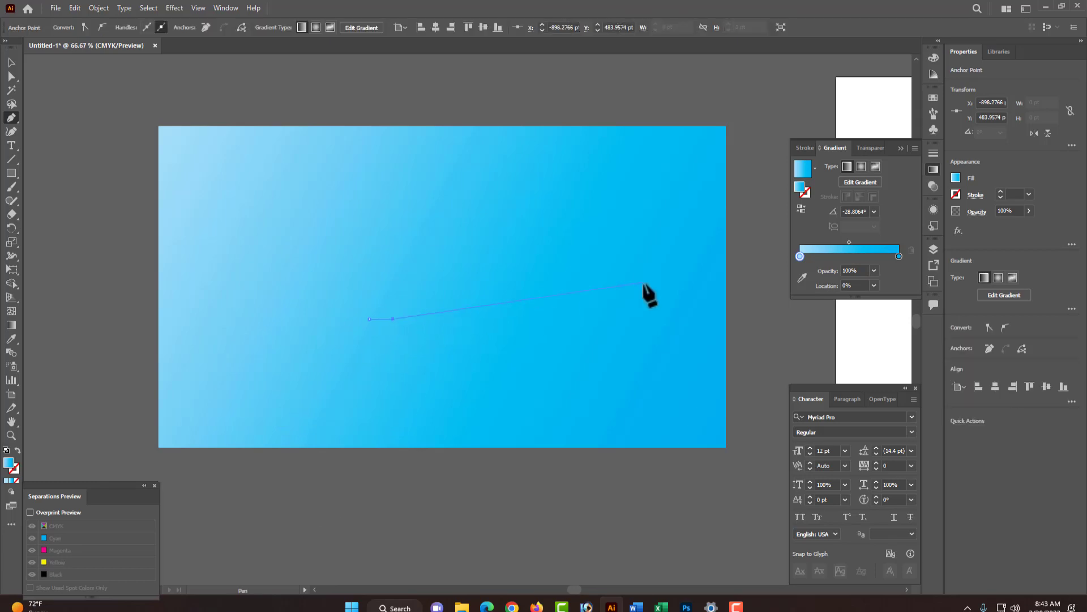
{"action": "left_click_drag", "start_coordinate": [339, 299], "coordinate": [435, 347]}
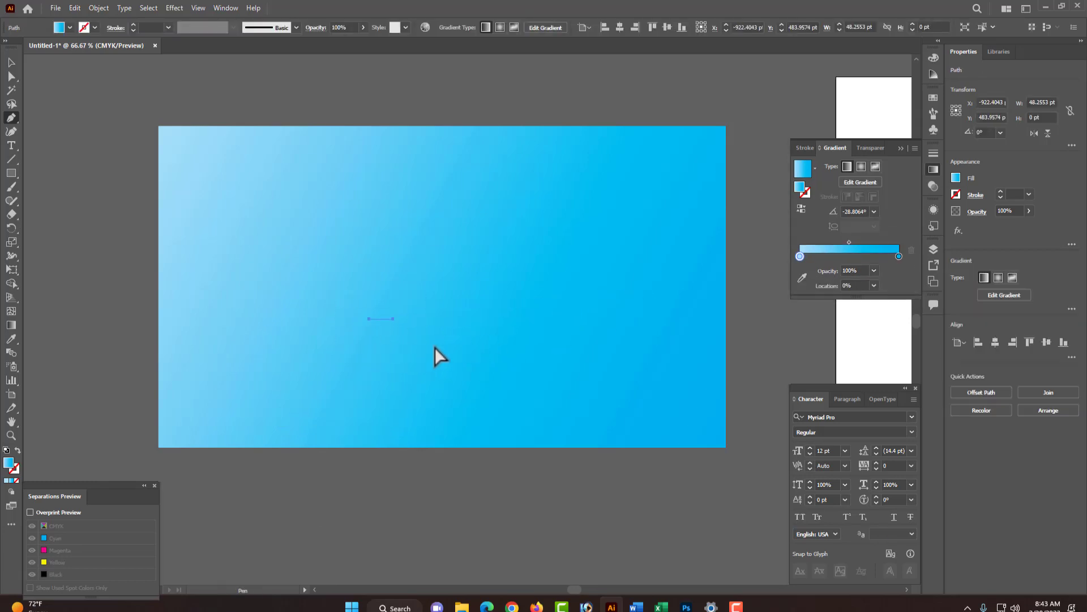
- Give the line no fill and a light blue stroke
{"action": "left_click", "coordinate": [16, 481]}
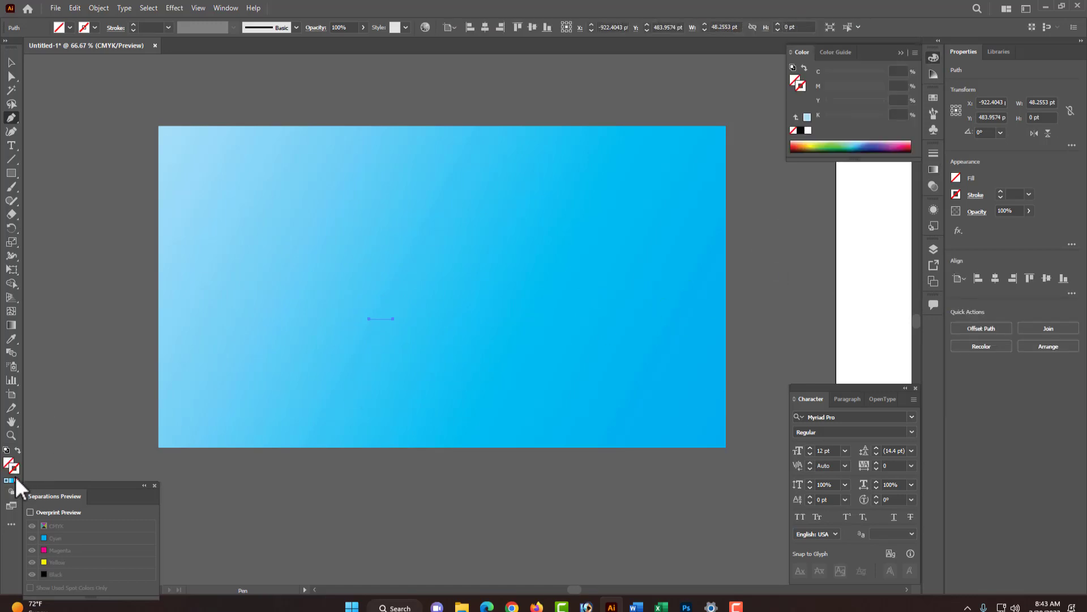
{"action": "left_click", "coordinate": [7, 481]}
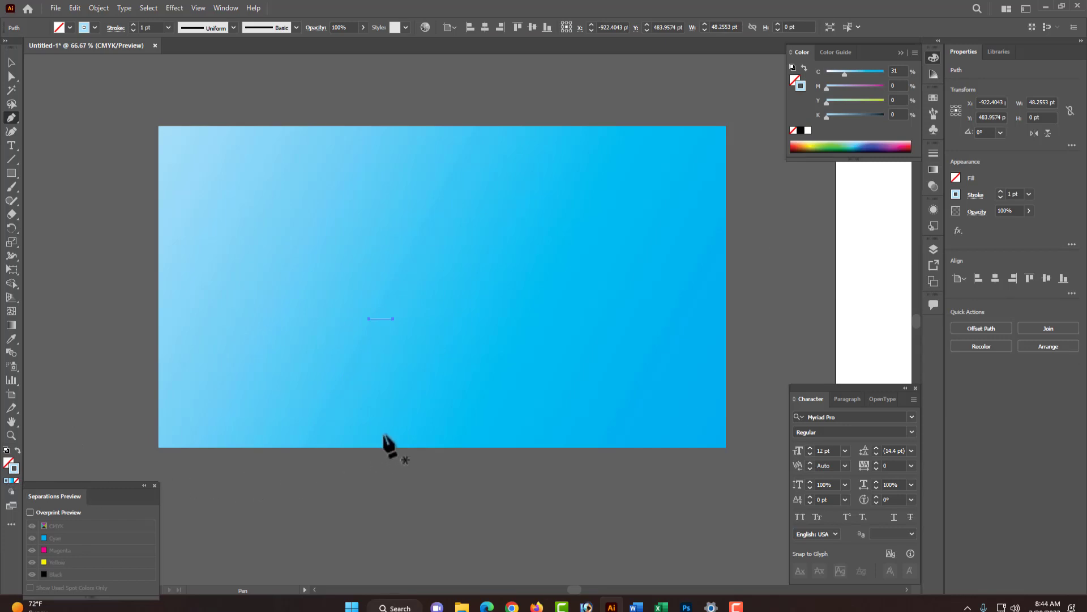
- Set the line's width to 80 pt
{"action": "left_click", "coordinate": [1041, 103]}
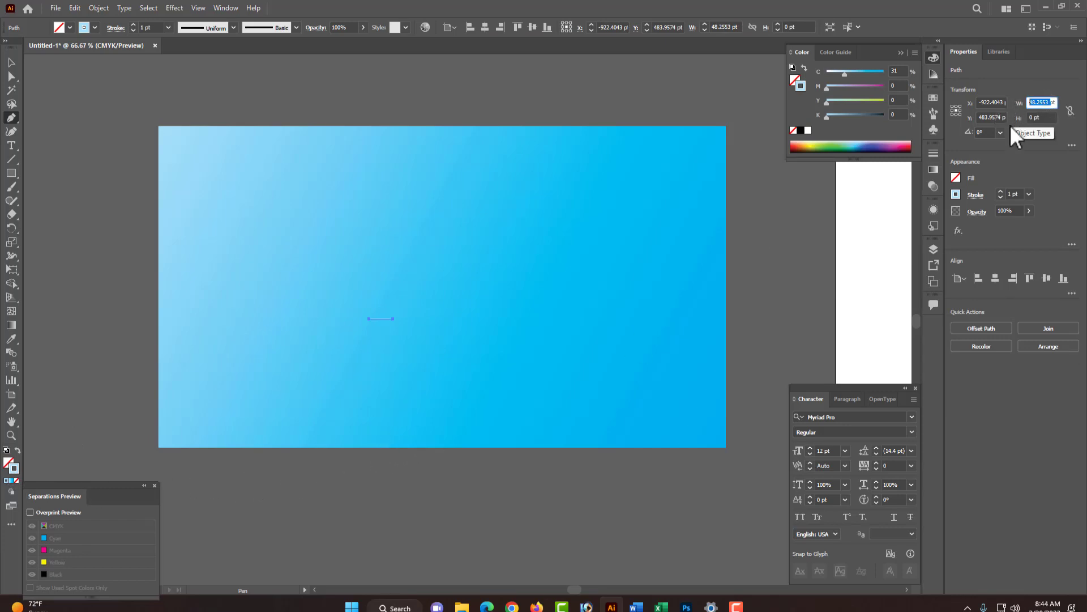
{"action": "type", "text": "100"}
{"action": "key", "text": "Return"}
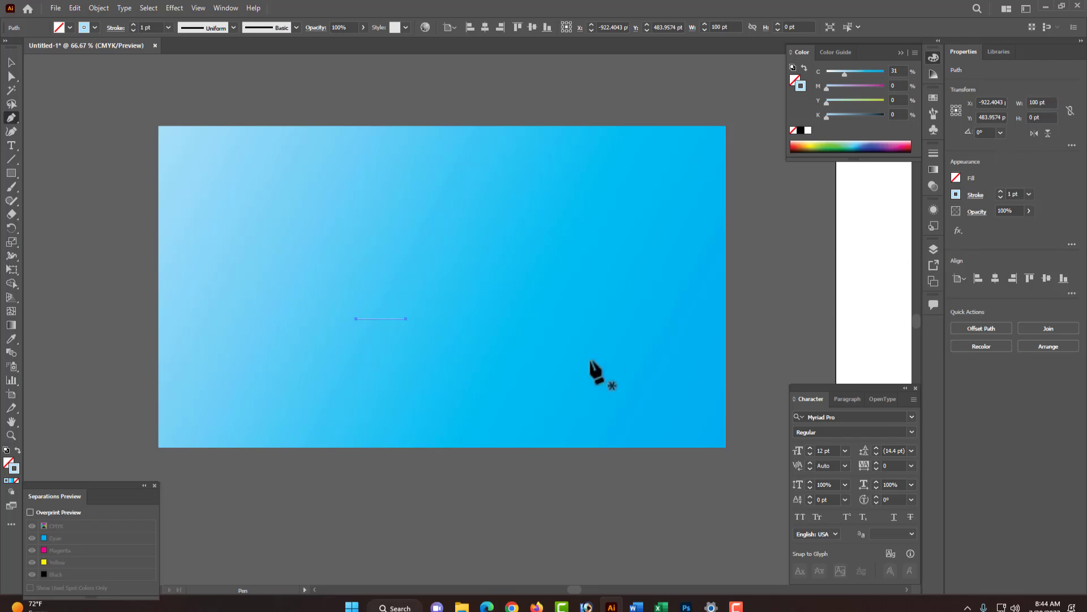
{"action": "double_click", "coordinate": [1043, 101]}
{"action": "type", "text": "80"}
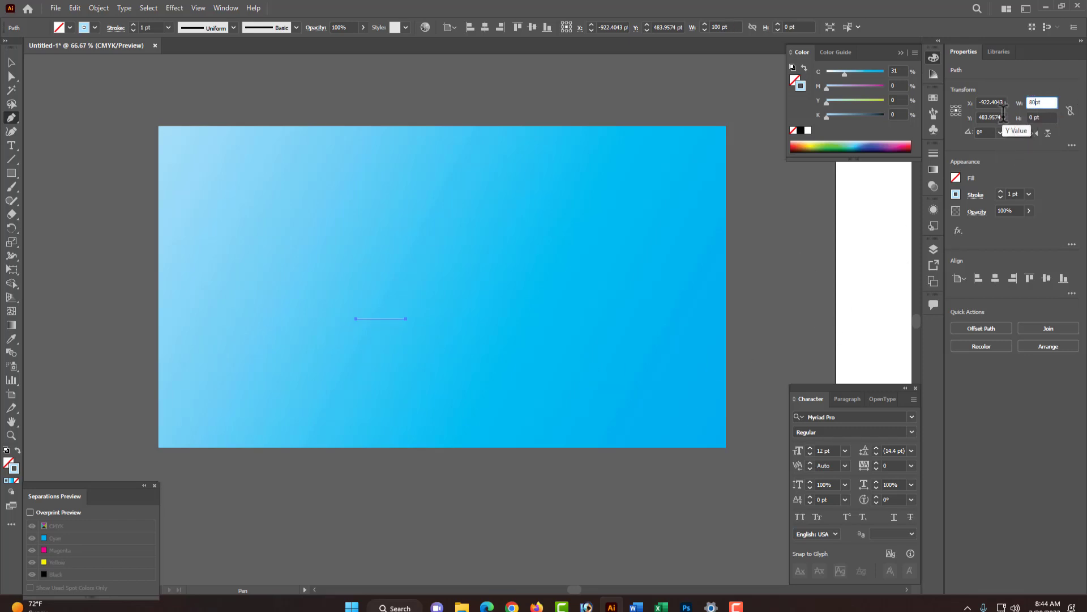
{"action": "key", "text": "Return"}
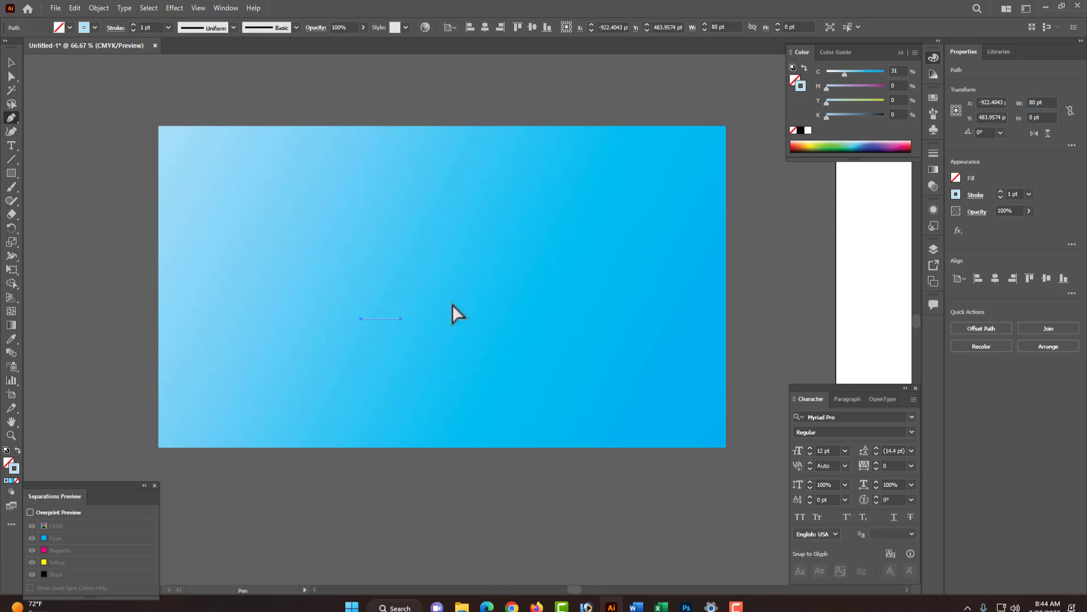
- Set the line's stroke weight to 5 pt
{"action": "left_click", "coordinate": [427, 296], "text": "ctrl"}
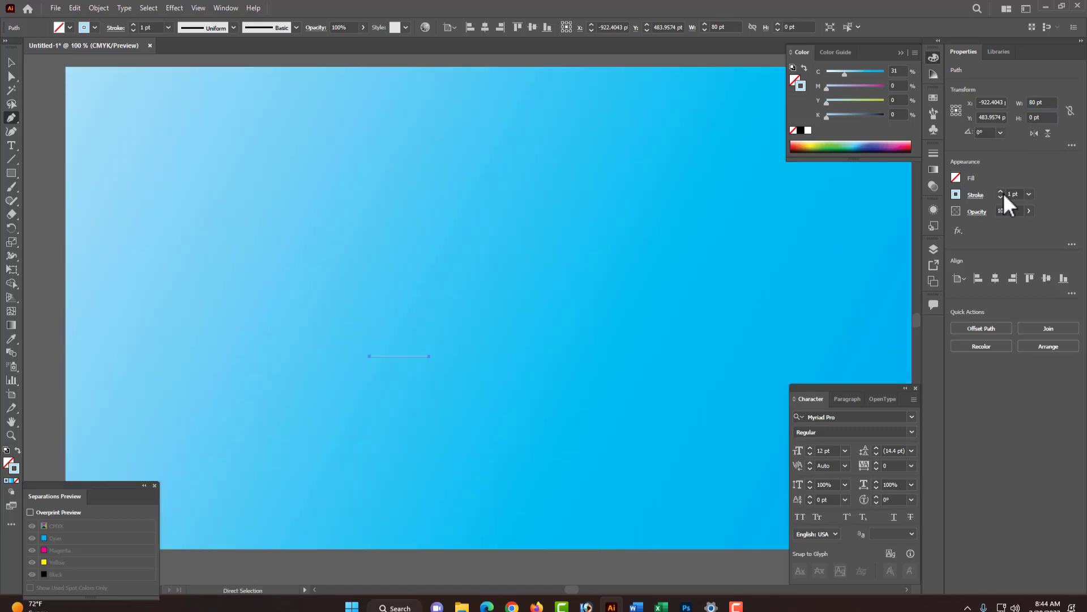
{"action": "left_click", "coordinate": [1030, 194]}
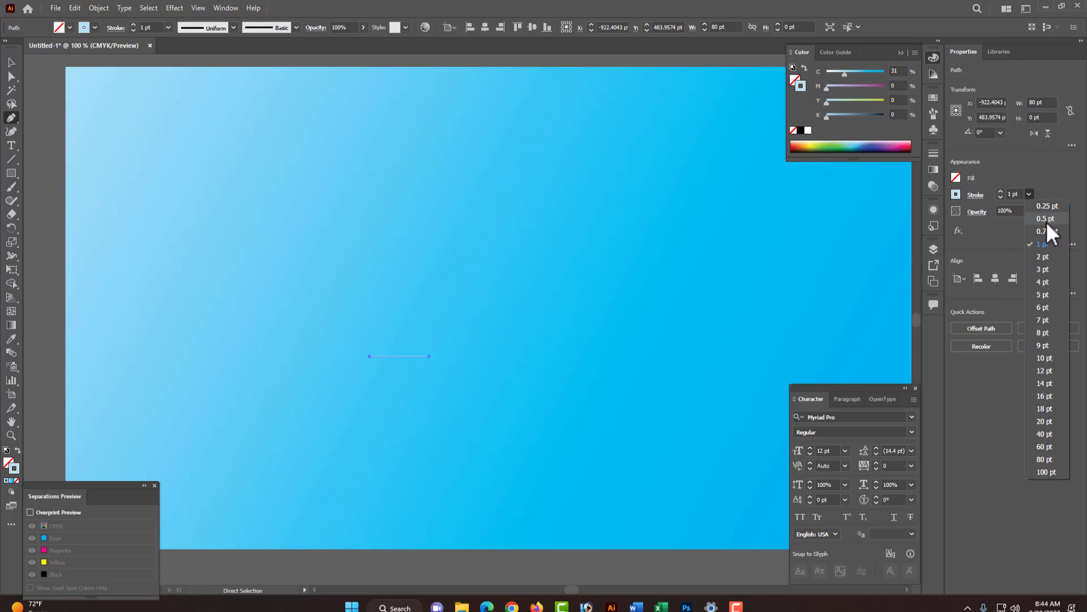
{"action": "left_click", "coordinate": [1045, 295]}
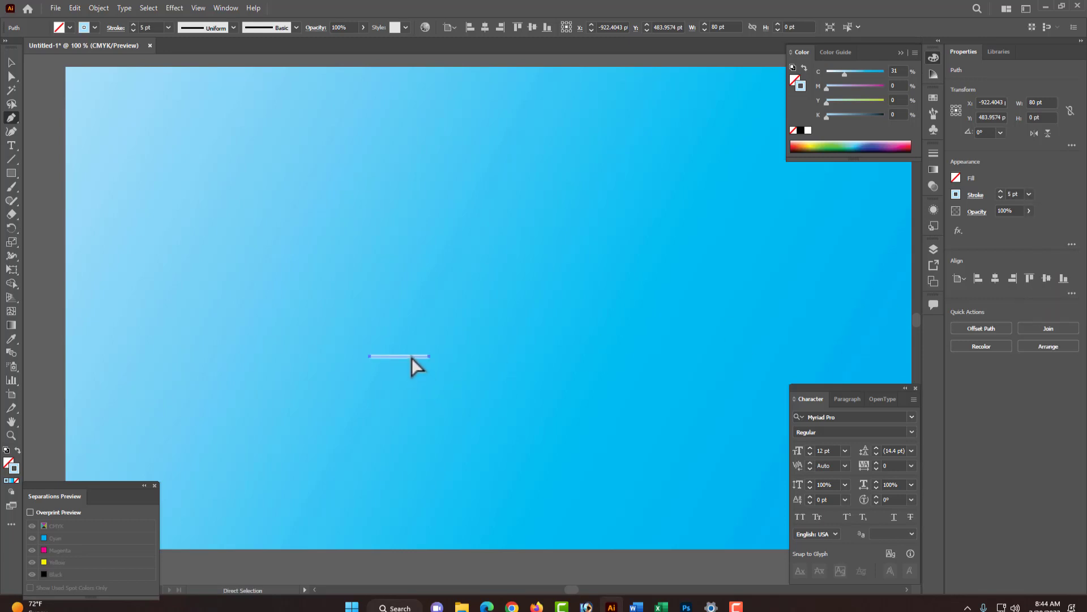
- Move the line slightly upward and reselect it
{"action": "left_click_drag", "start_coordinate": [412, 356], "coordinate": [450, 305]}
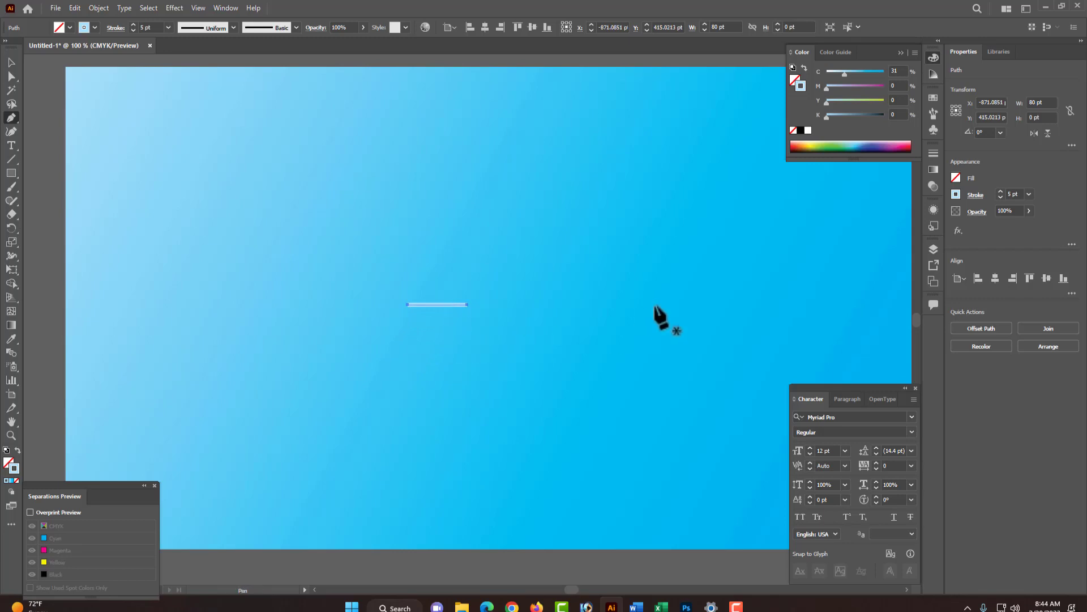
{"action": "left_click", "coordinate": [563, 255], "text": "ctrl"}
{"action": "left_click_drag", "start_coordinate": [366, 266], "coordinate": [534, 343]}
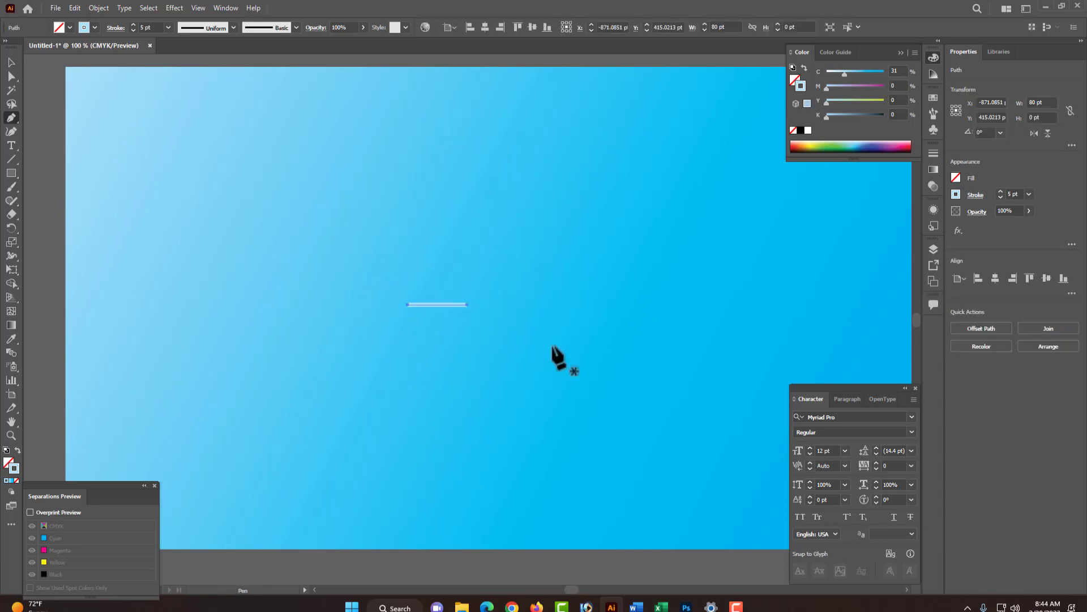
- Apply a linear gradient to the line's stroke
{"action": "left_click", "coordinate": [934, 169]}
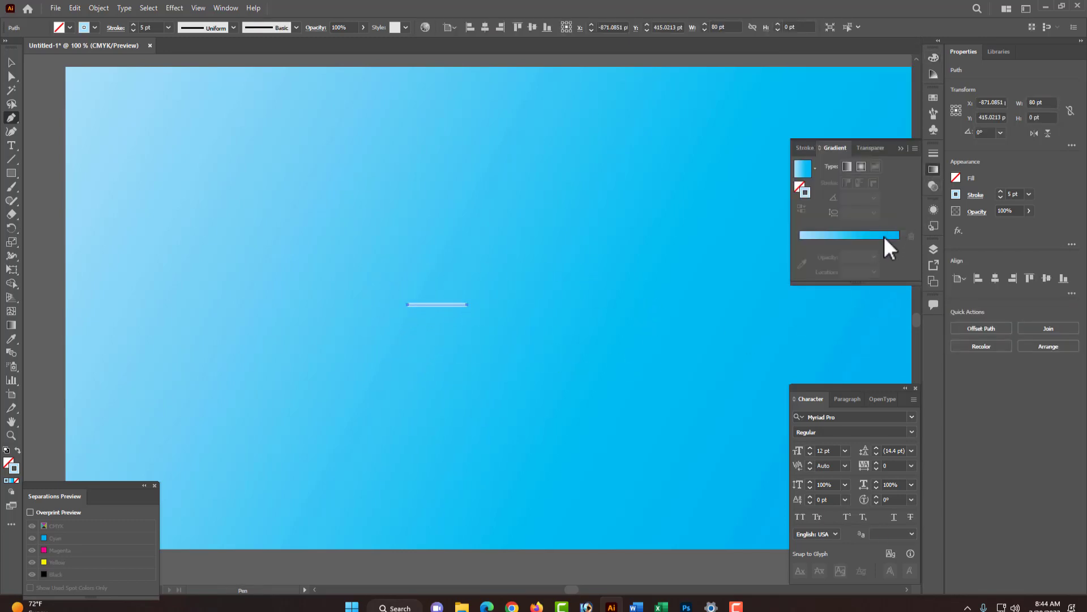
{"action": "left_click", "coordinate": [862, 238]}
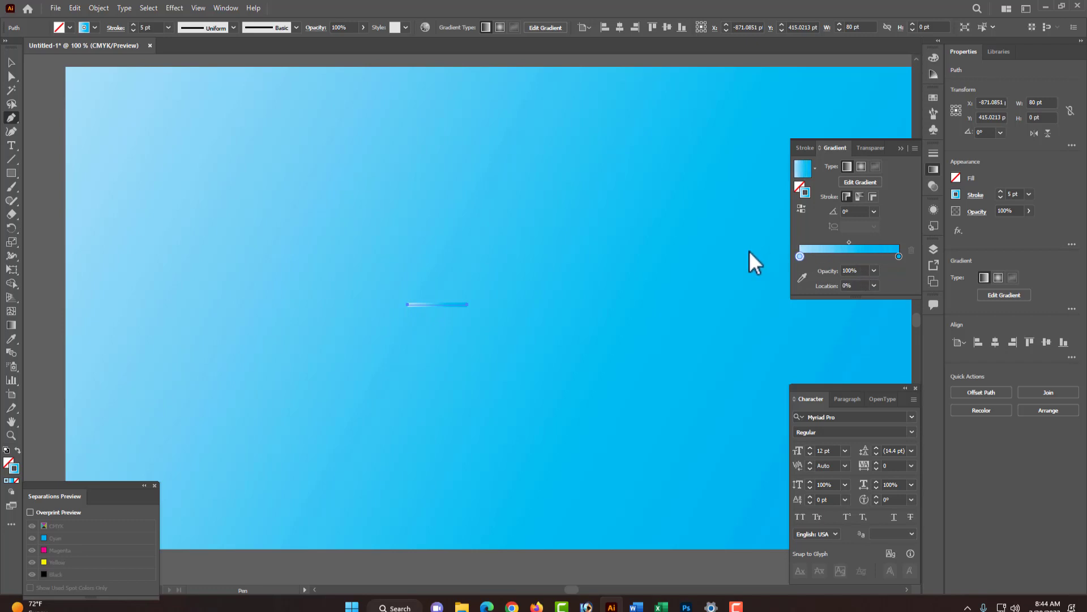
- Add two new color stops near the middle of the stroke gradient and position them close together
{"action": "left_click", "coordinate": [852, 258]}
{"action": "mouse_move", "coordinate": [848, 256]}
{"action": "left_mouse_down"}
{"action": "mouse_move", "coordinate": [881, 256]}
{"action": "mouse_move", "coordinate": [833, 256]}
{"action": "left_mouse_up"}
{"action": "left_click", "coordinate": [863, 258]}
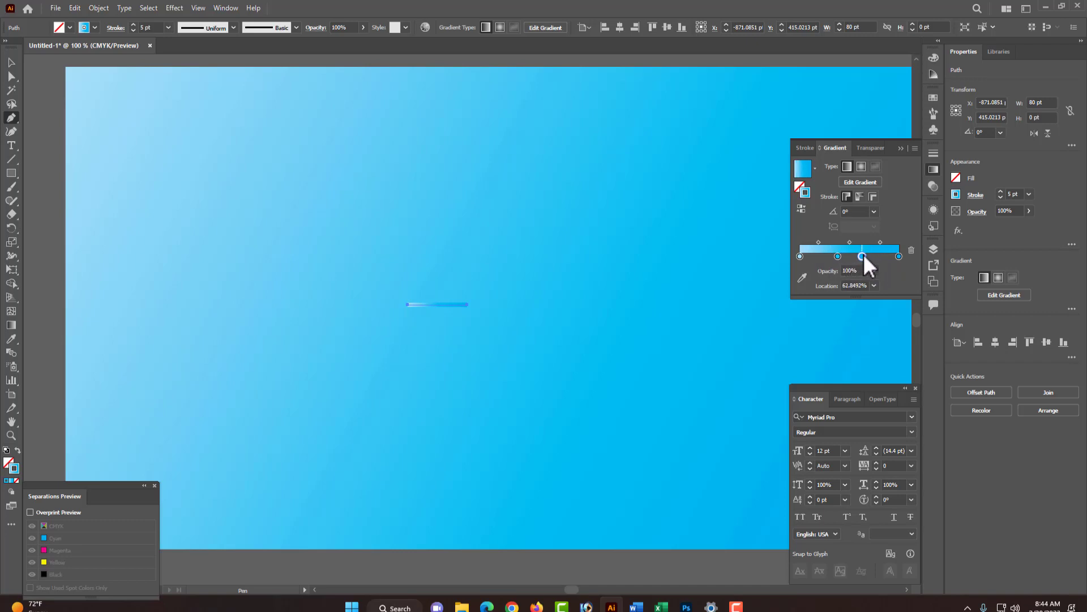
{"action": "left_click_drag", "start_coordinate": [837, 256], "coordinate": [854, 257]}
{"action": "left_click", "coordinate": [898, 256]}
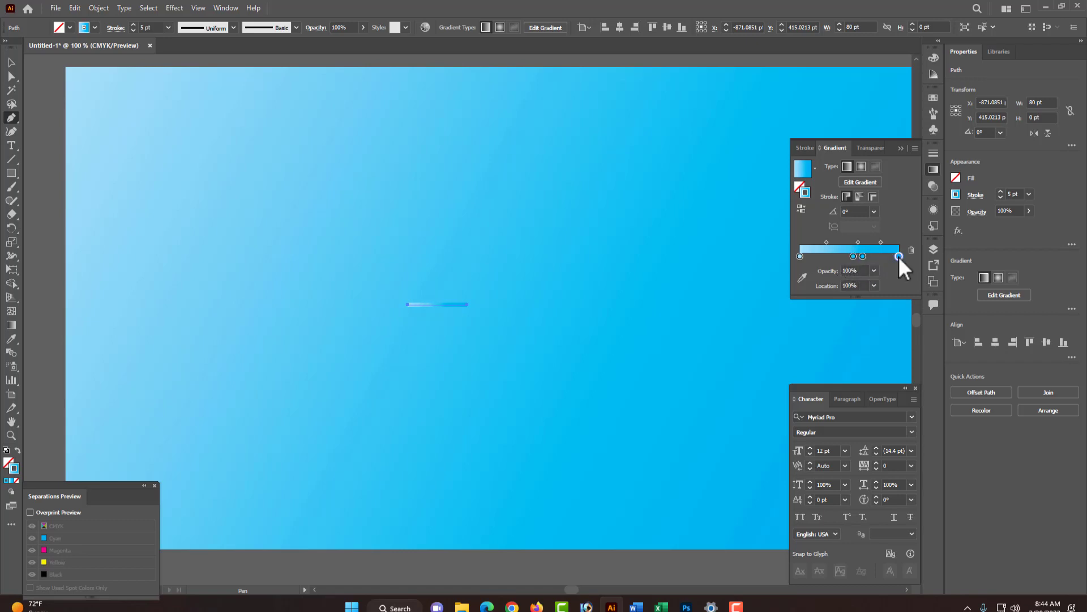
- Move the left middle stop to about 57% and set its color to dark blue, 100% cyan and 100% magenta
{"action": "double_click", "coordinate": [899, 256]}
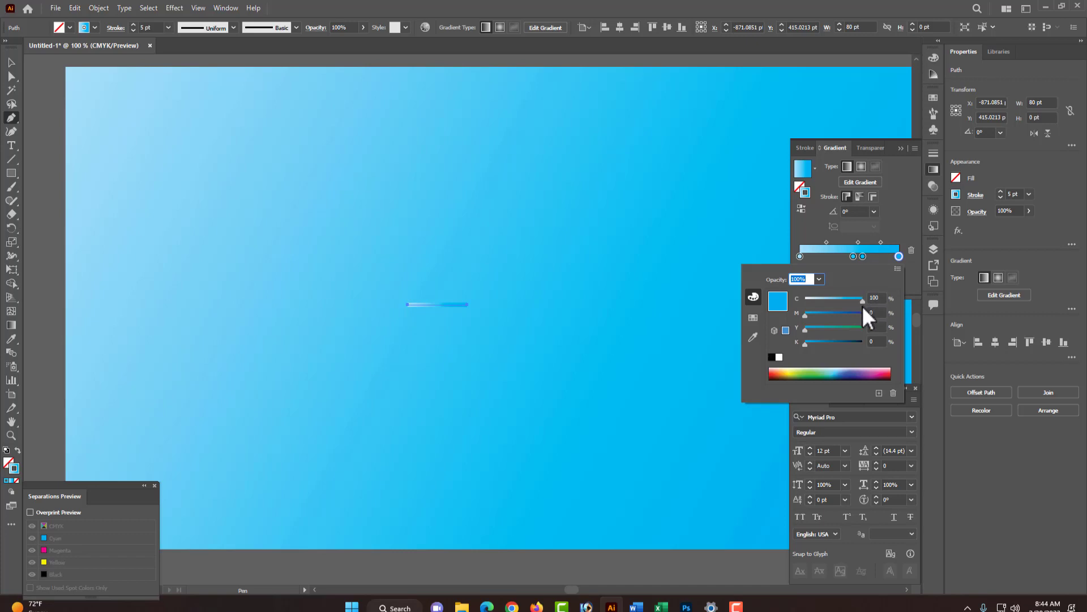
{"action": "left_click", "coordinate": [862, 256]}
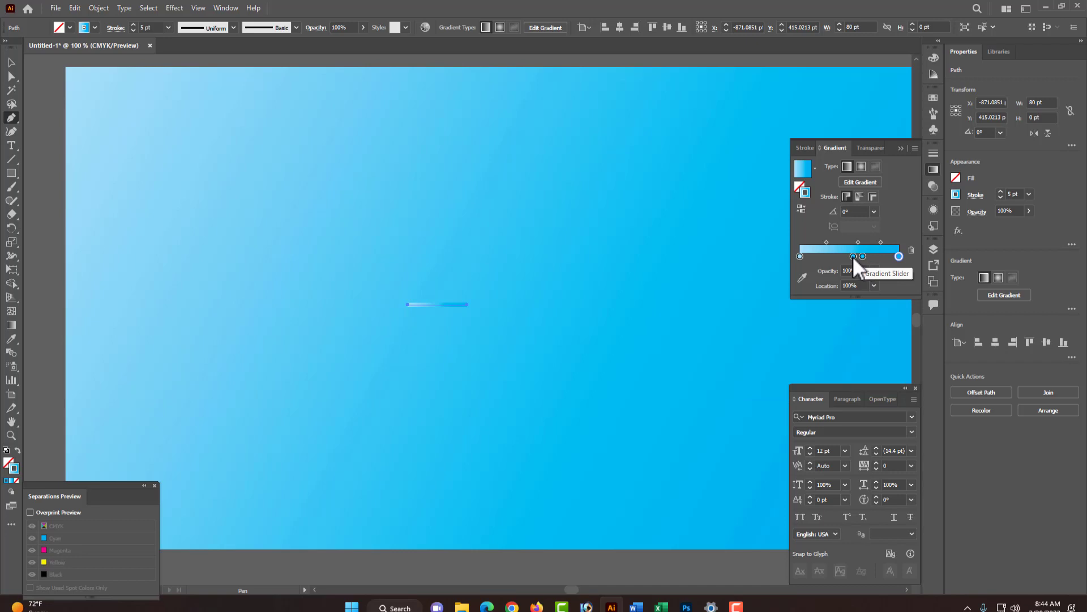
{"action": "left_click_drag", "start_coordinate": [853, 256], "coordinate": [856, 257]}
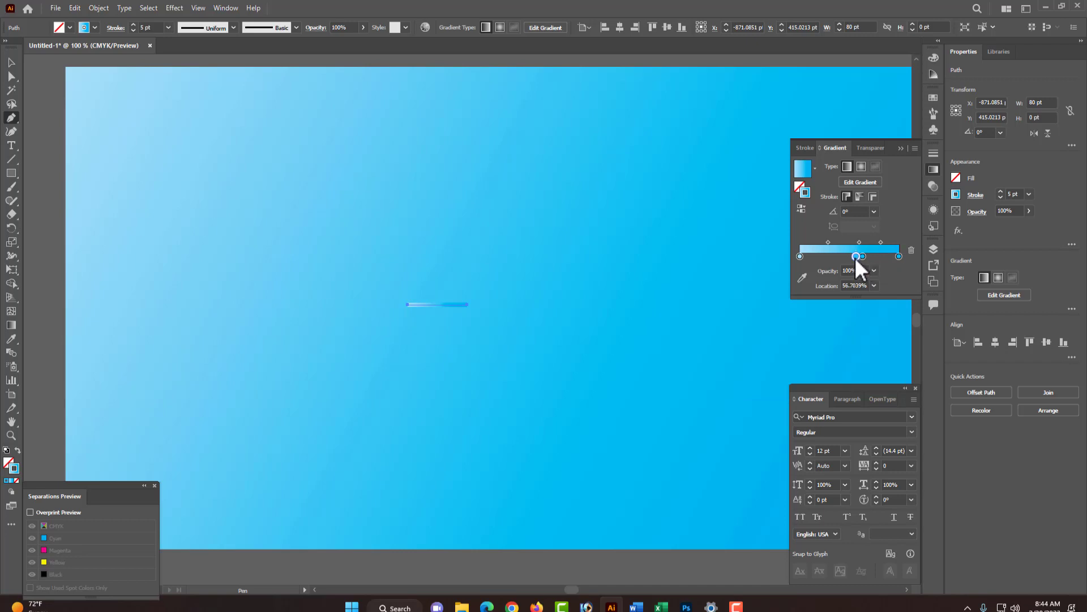
{"action": "double_click", "coordinate": [857, 257]}
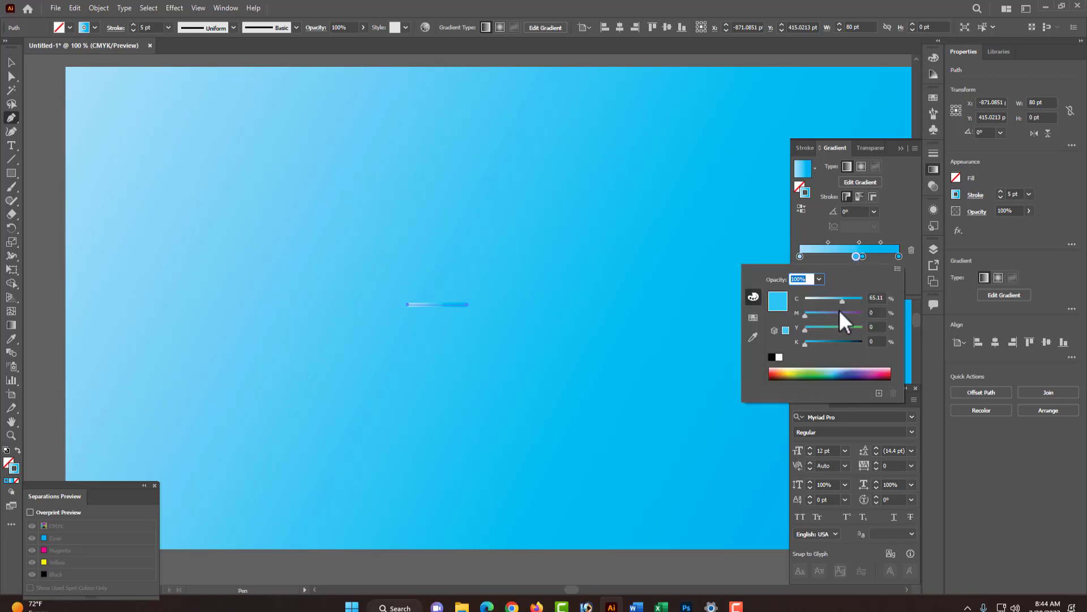
{"action": "mouse_move", "coordinate": [843, 301]}
{"action": "left_mouse_down"}
{"action": "mouse_move", "coordinate": [878, 304]}
{"action": "mouse_move", "coordinate": [896, 321]}
{"action": "left_mouse_up"}
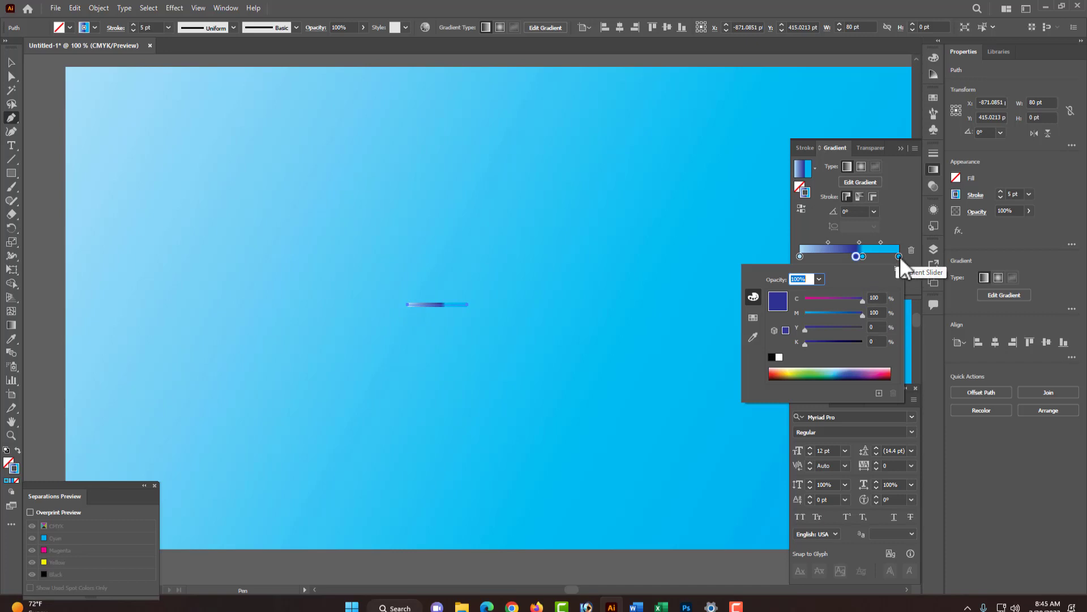
{"action": "key", "text": "Return"}
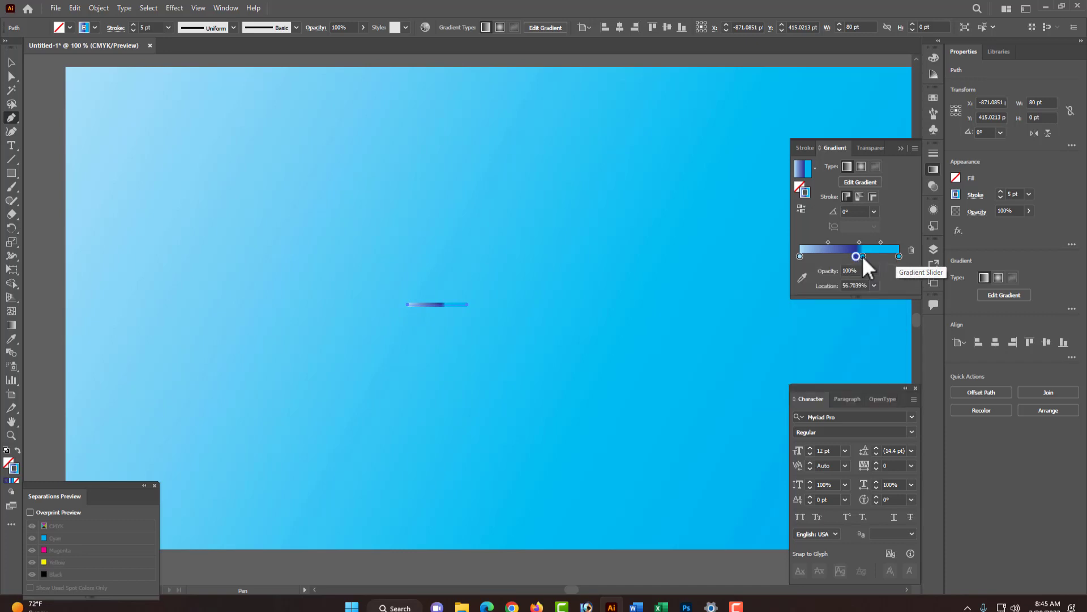
- Lighten the right middle stop by lowering its cyan value
{"action": "double_click", "coordinate": [862, 256]}
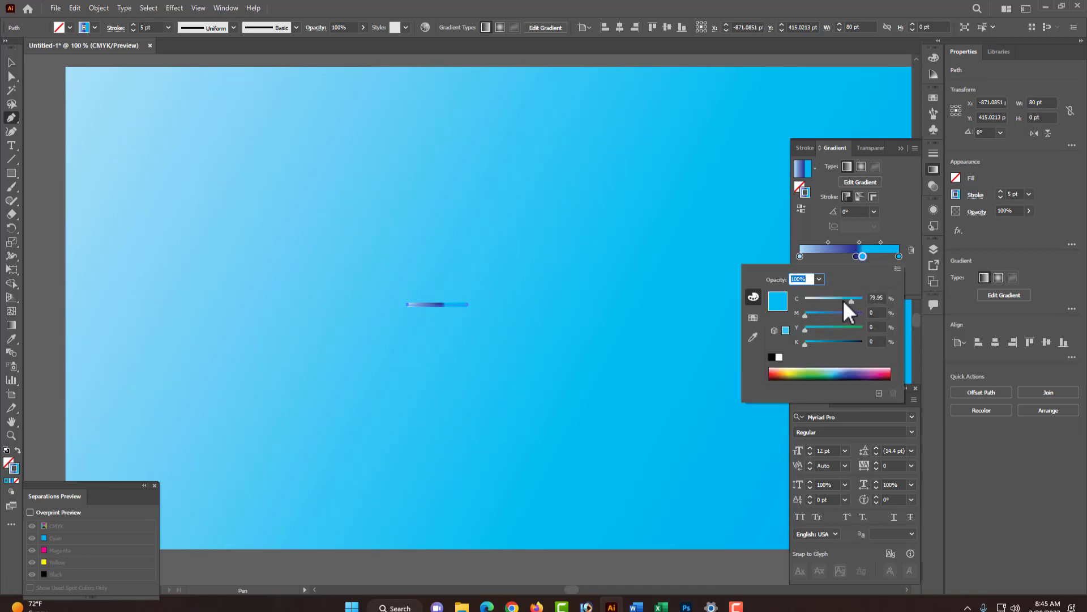
{"action": "left_click_drag", "start_coordinate": [844, 300], "coordinate": [834, 299]}
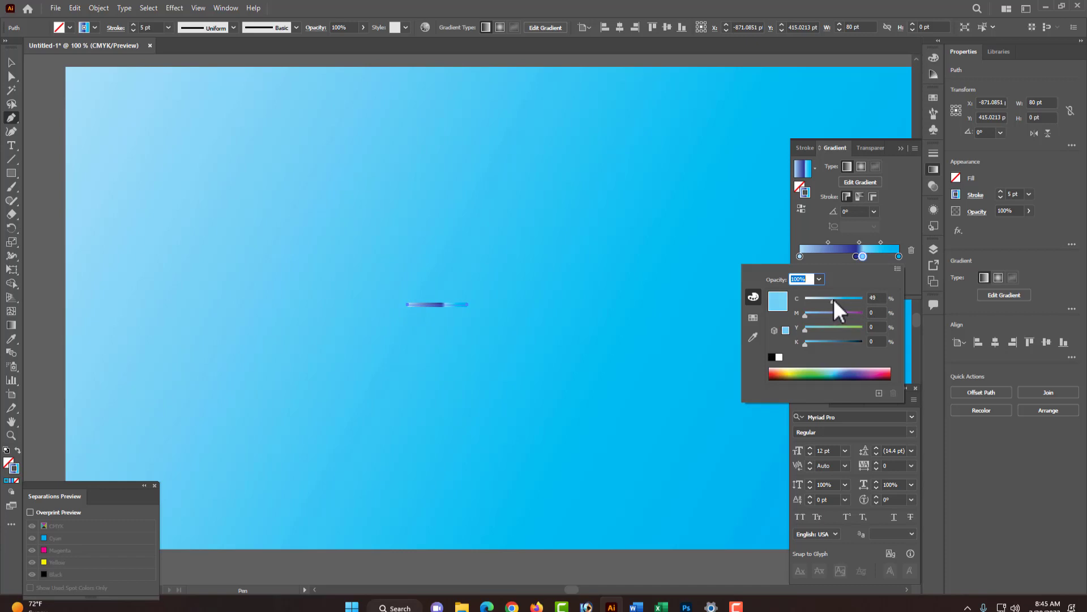
{"action": "left_click", "coordinate": [879, 297]}
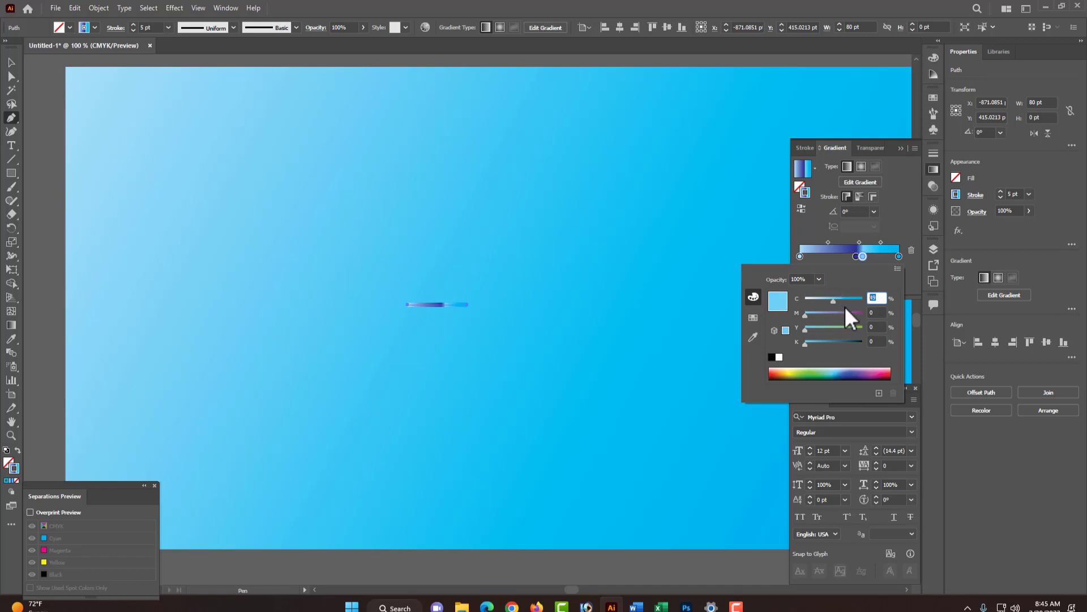
- Set the first gradient stop to yellow with 100% yellow and no cyan or magenta
{"action": "left_click", "coordinate": [801, 256]}
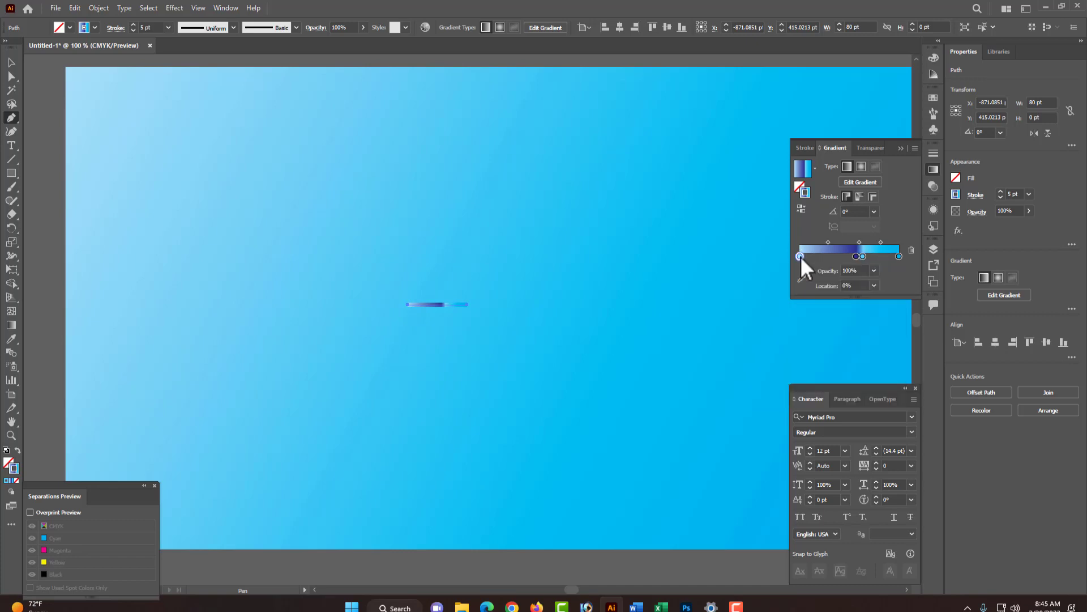
{"action": "double_click", "coordinate": [801, 256]}
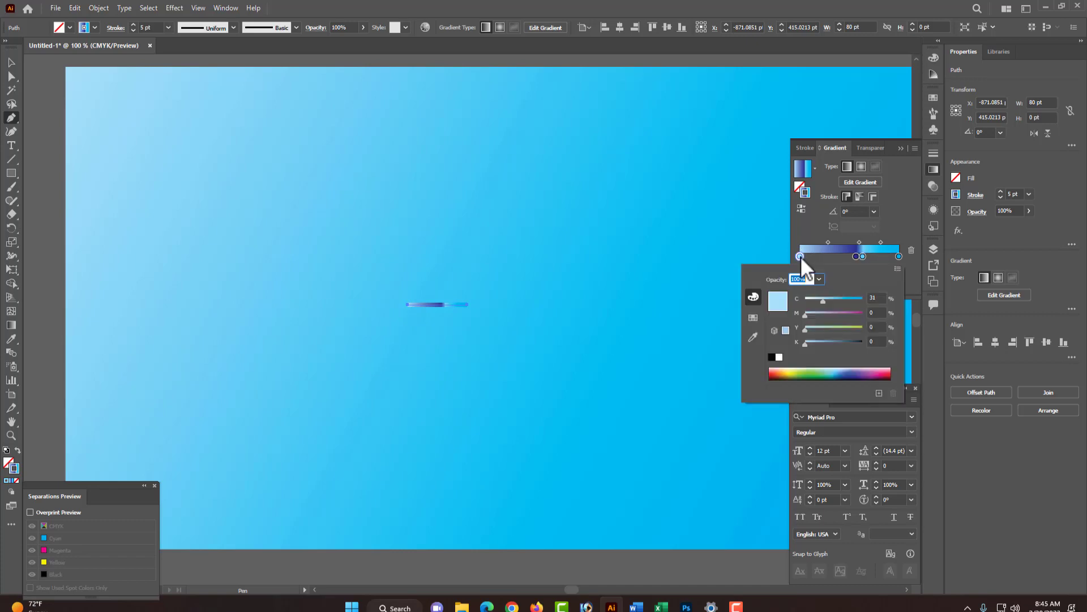
{"action": "left_click", "coordinate": [826, 314]}
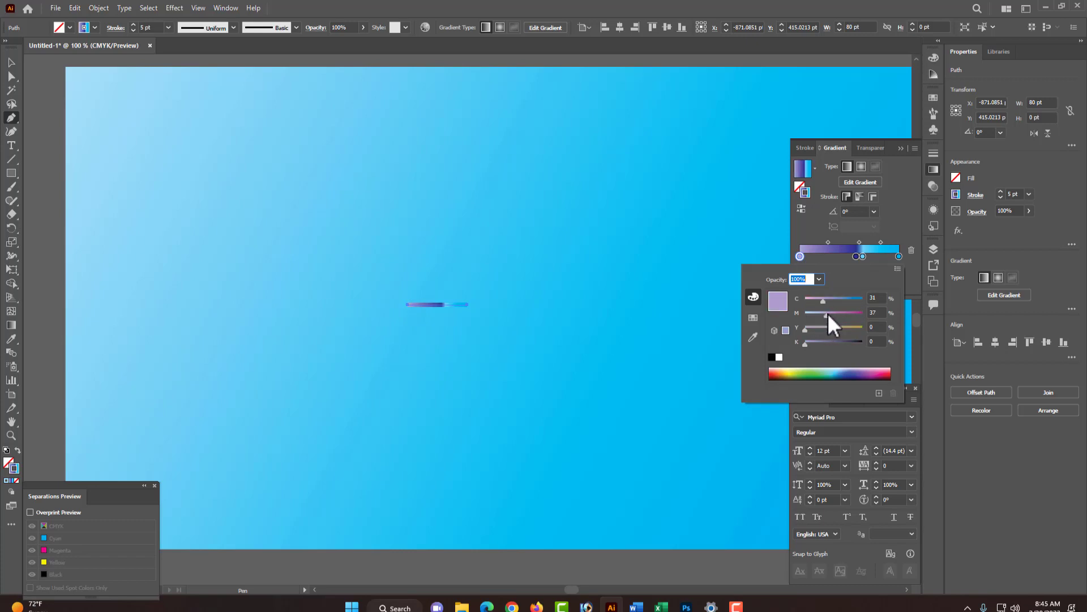
{"action": "left_click_drag", "start_coordinate": [827, 314], "coordinate": [882, 328]}
{"action": "left_click_drag", "start_coordinate": [823, 300], "coordinate": [793, 297]}
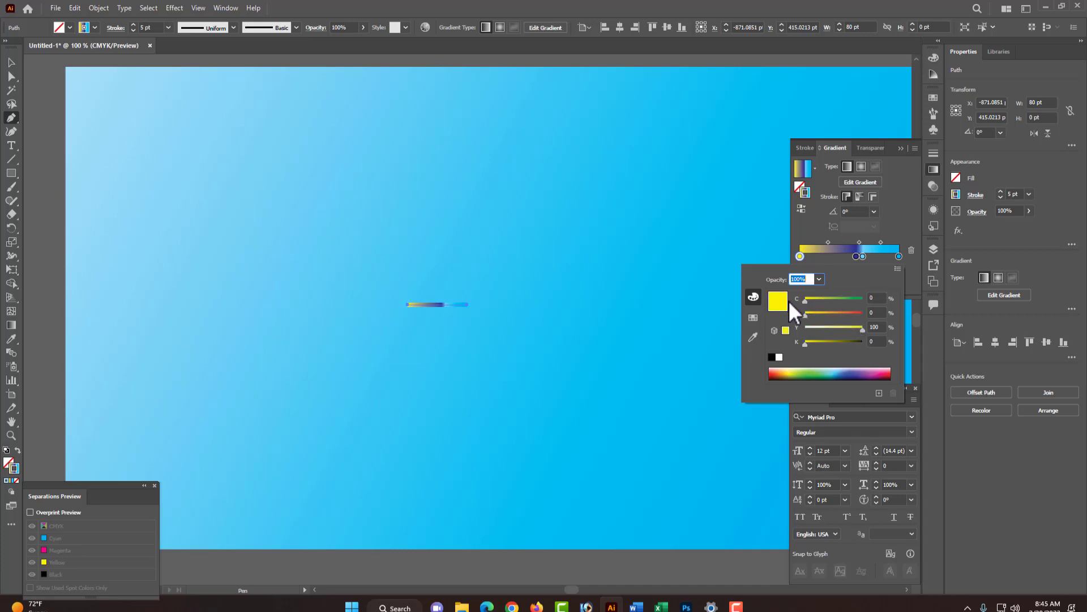
- Set the end gradient stop to 100% cyan and 50% magenta
{"action": "left_click", "coordinate": [900, 256]}
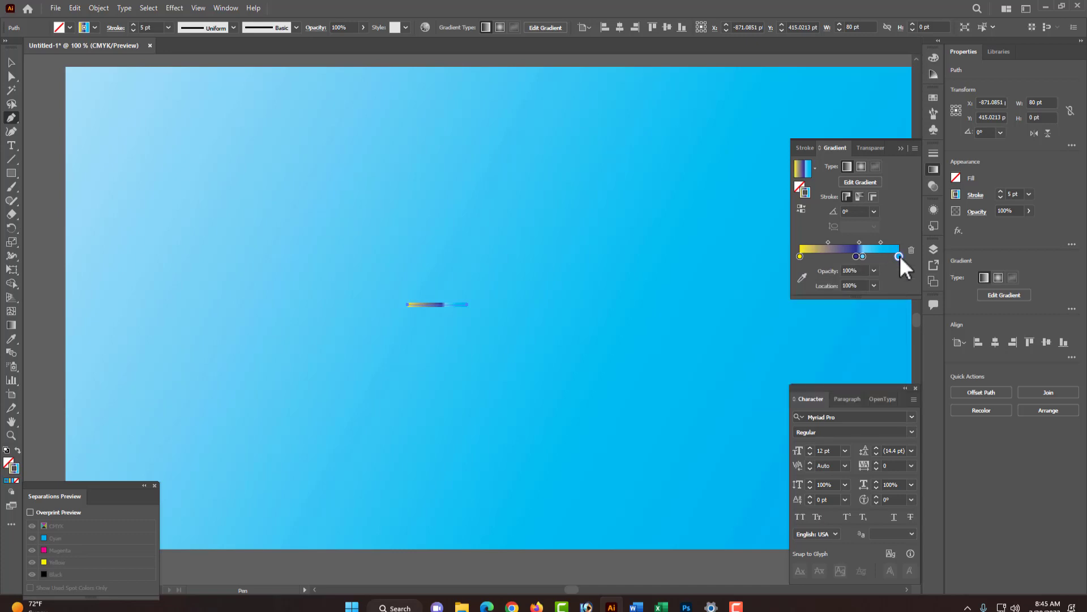
{"action": "double_click", "coordinate": [900, 256]}
{"action": "left_click_drag", "start_coordinate": [838, 313], "coordinate": [836, 316]}
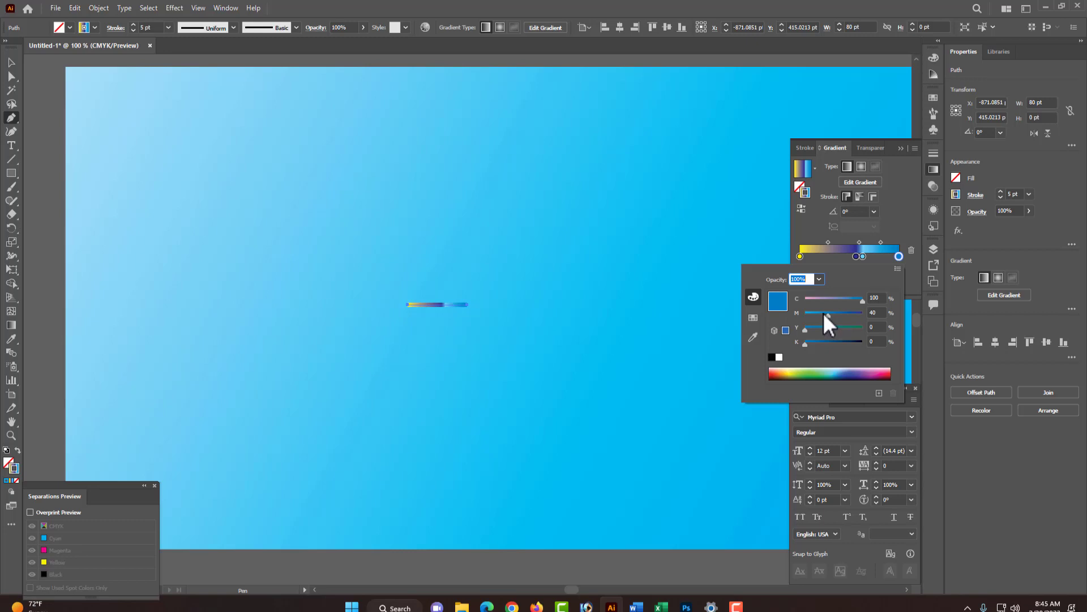
{"action": "left_click", "coordinate": [876, 312]}
{"action": "type", "text": "50"}
{"action": "key", "text": "Tab"}
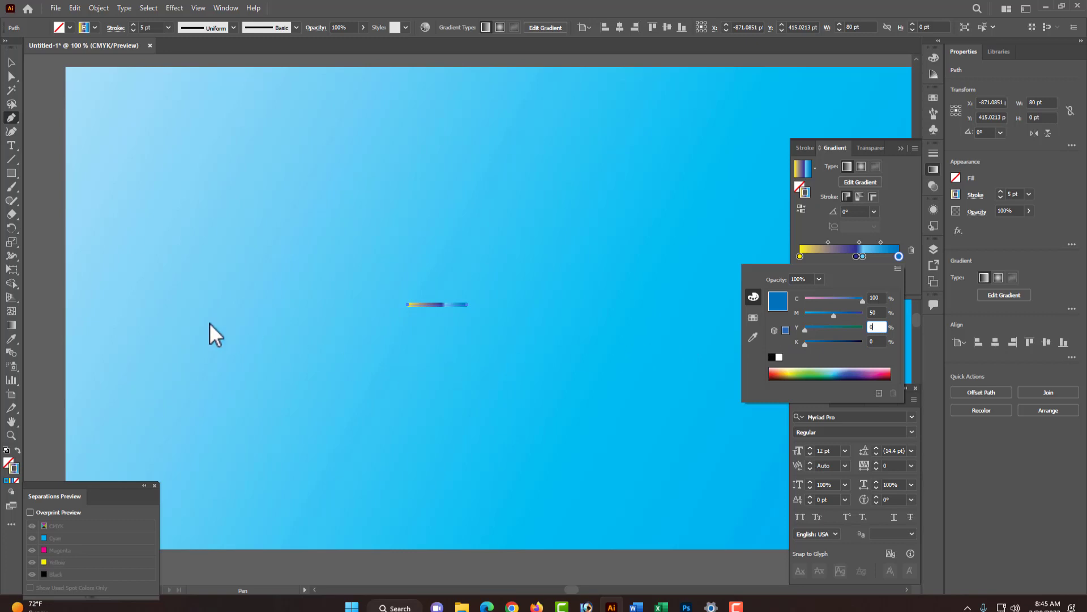
- Select the line and apply a Zig Zag effect with size 4 pt, 4 ridges per segment and smooth points
{"action": "left_click", "coordinate": [42, 240], "text": "ctrl"}
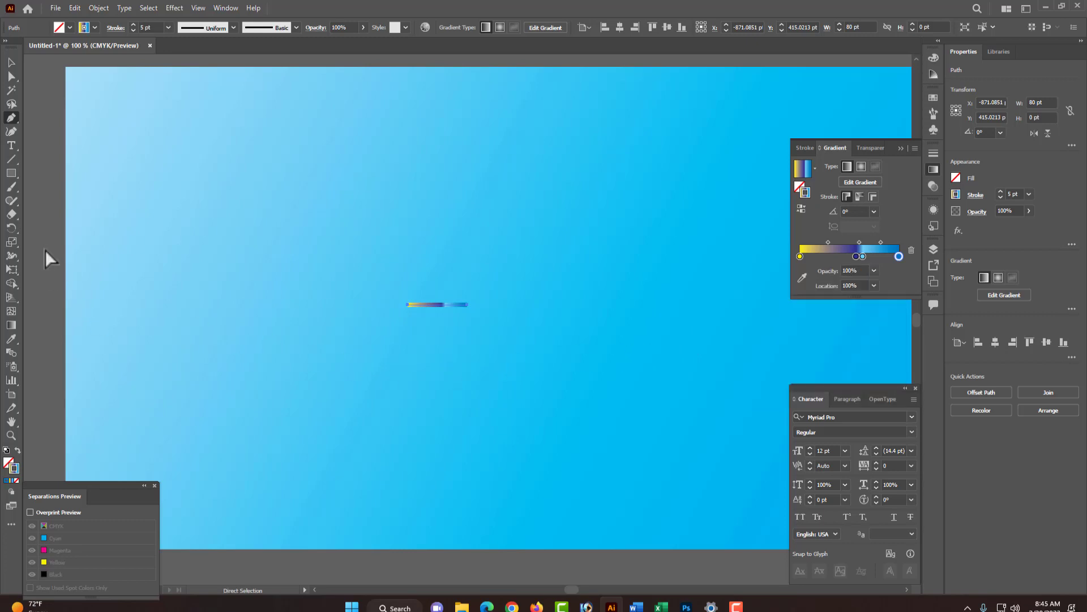
{"action": "left_click", "coordinate": [45, 250], "text": "ctrl"}
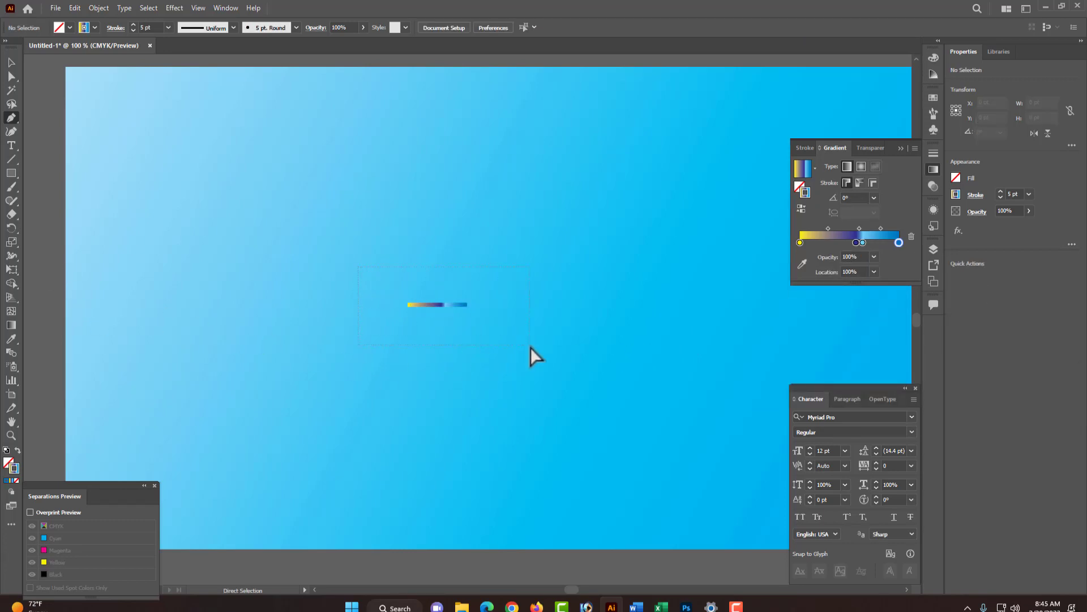
{"action": "left_click_drag", "start_coordinate": [358, 266], "coordinate": [531, 346]}
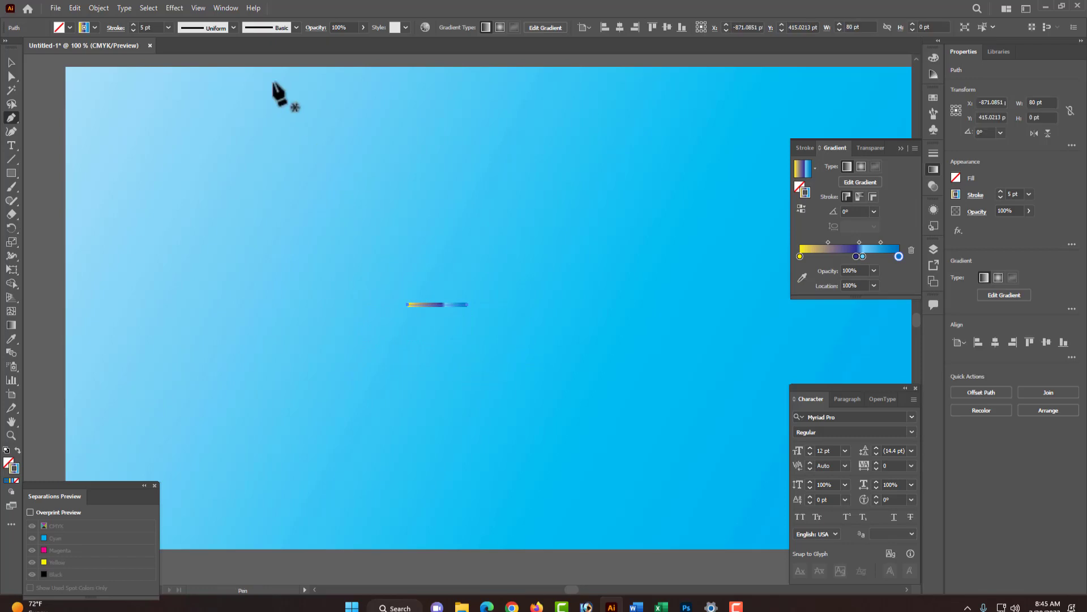
{"action": "left_click", "coordinate": [169, 8]}
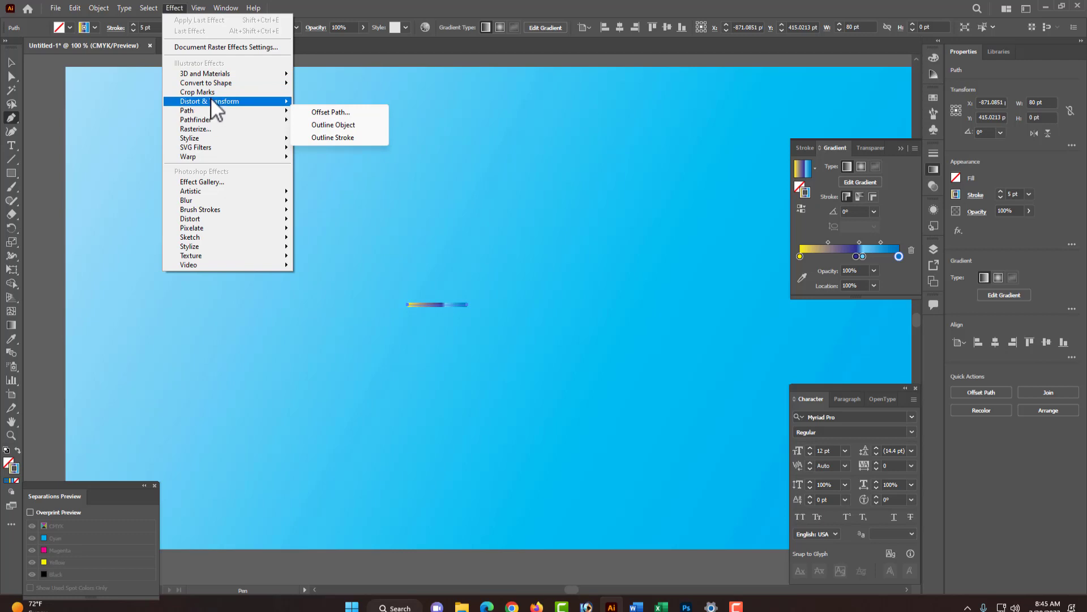
{"action": "mouse_move", "coordinate": [212, 101]}
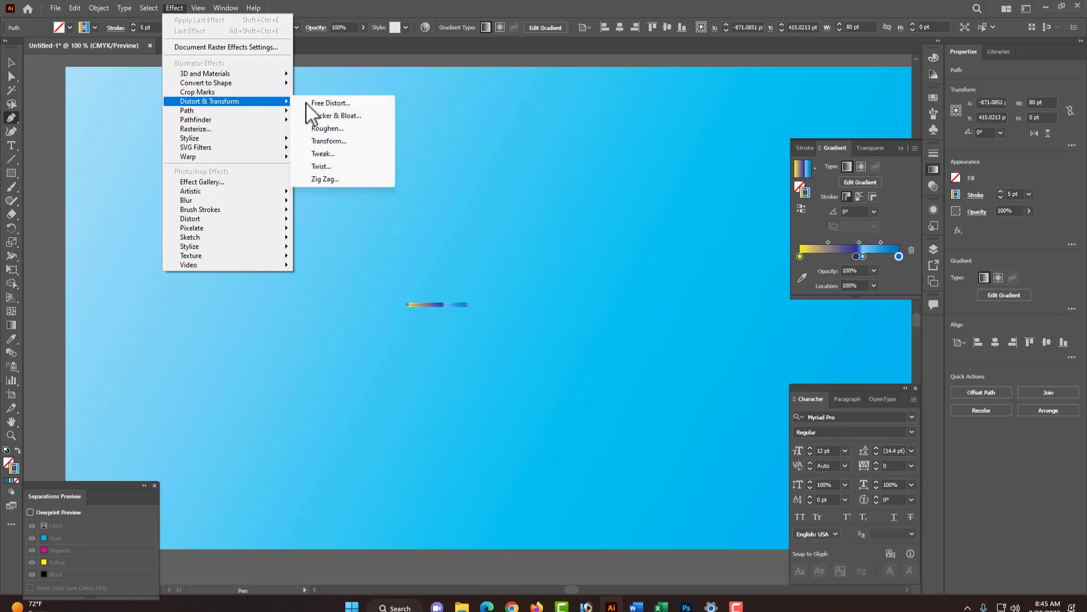
{"action": "left_click", "coordinate": [334, 179]}
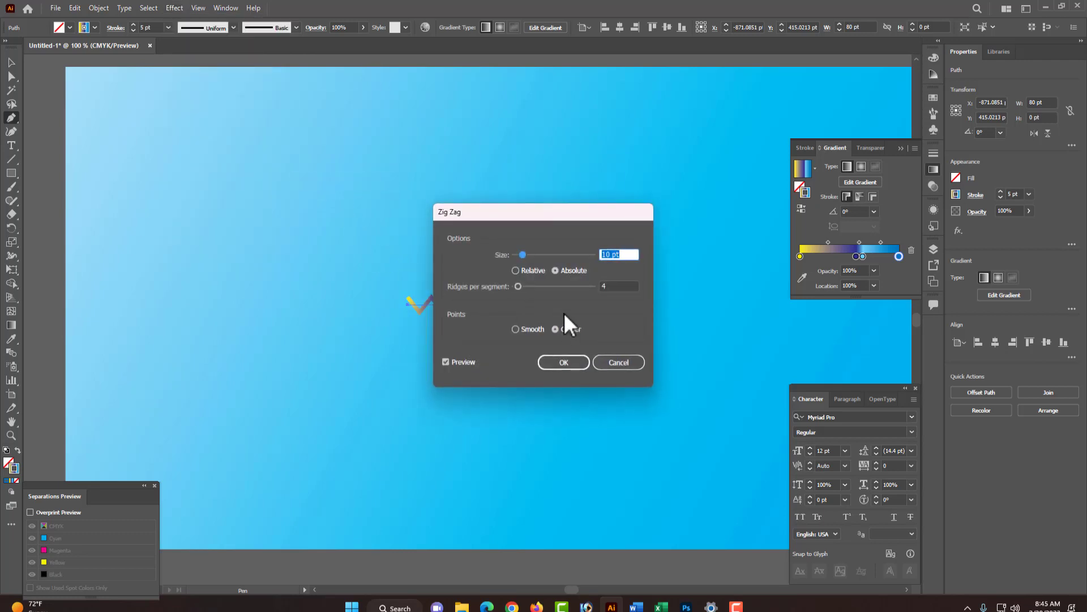
{"action": "left_click_drag", "start_coordinate": [583, 209], "coordinate": [679, 173]}
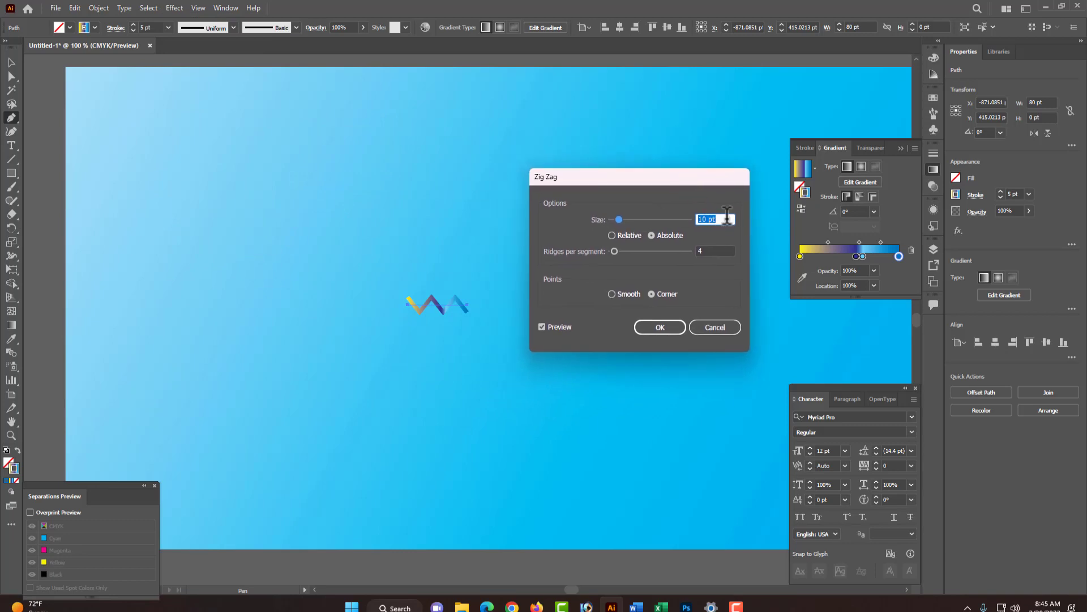
{"action": "left_click_drag", "start_coordinate": [706, 221], "coordinate": [691, 224]}
{"action": "type", "text": "4"}
{"action": "left_click", "coordinate": [614, 294]}
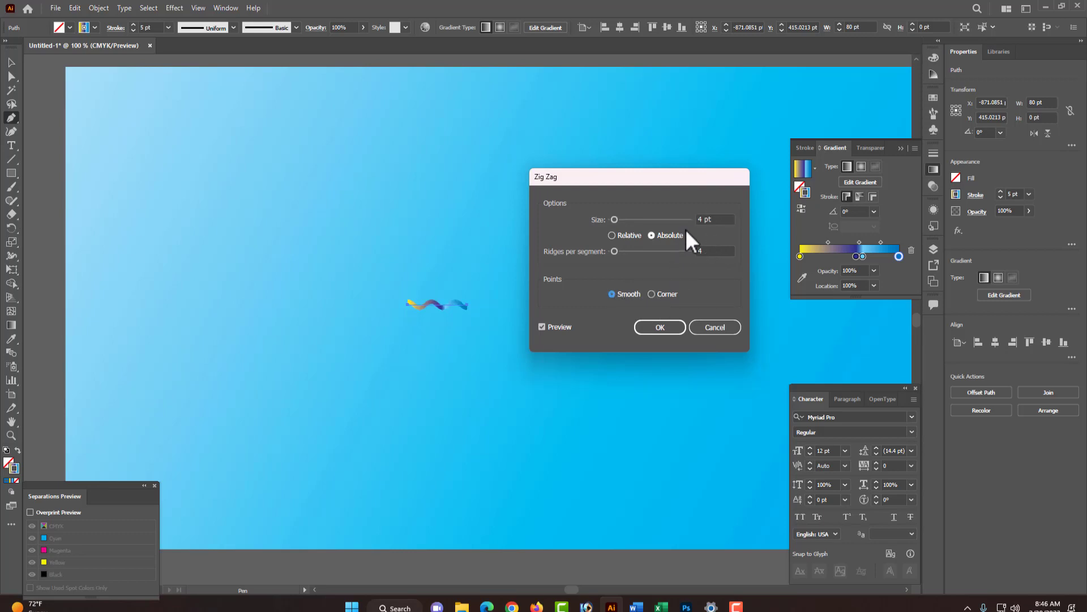
{"action": "left_click_drag", "start_coordinate": [705, 220], "coordinate": [684, 234]}
{"action": "left_click", "coordinate": [730, 251]}
{"action": "left_click", "coordinate": [655, 294]}
{"action": "left_click", "coordinate": [613, 294]}
{"action": "left_click", "coordinate": [660, 327]}
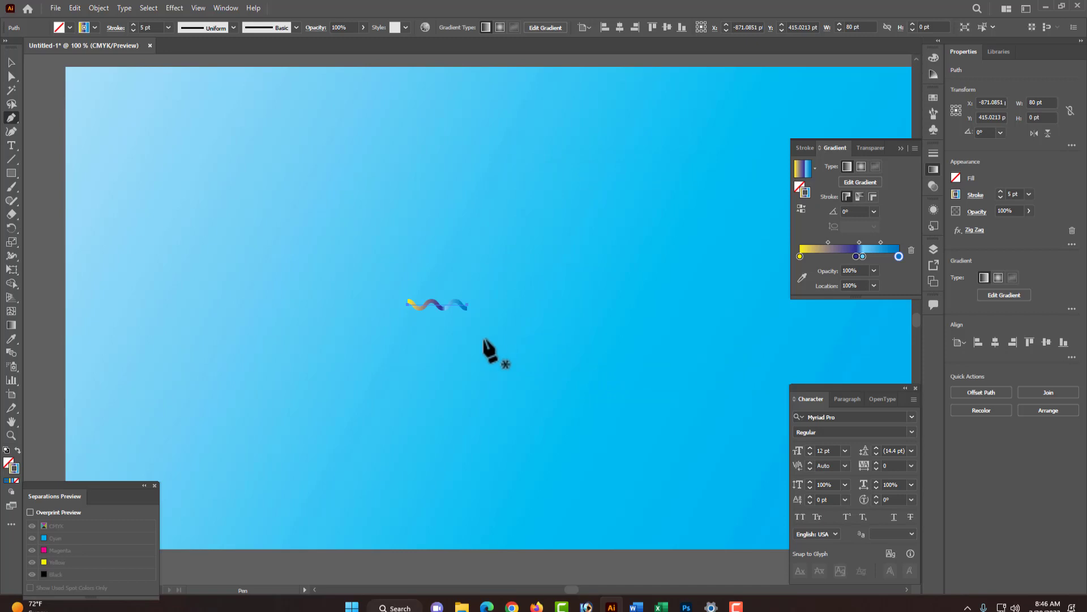
- Apply a Transform effect to the zigzag line rotating it 30° with 5 copies
{"action": "left_click", "coordinate": [168, 11]}
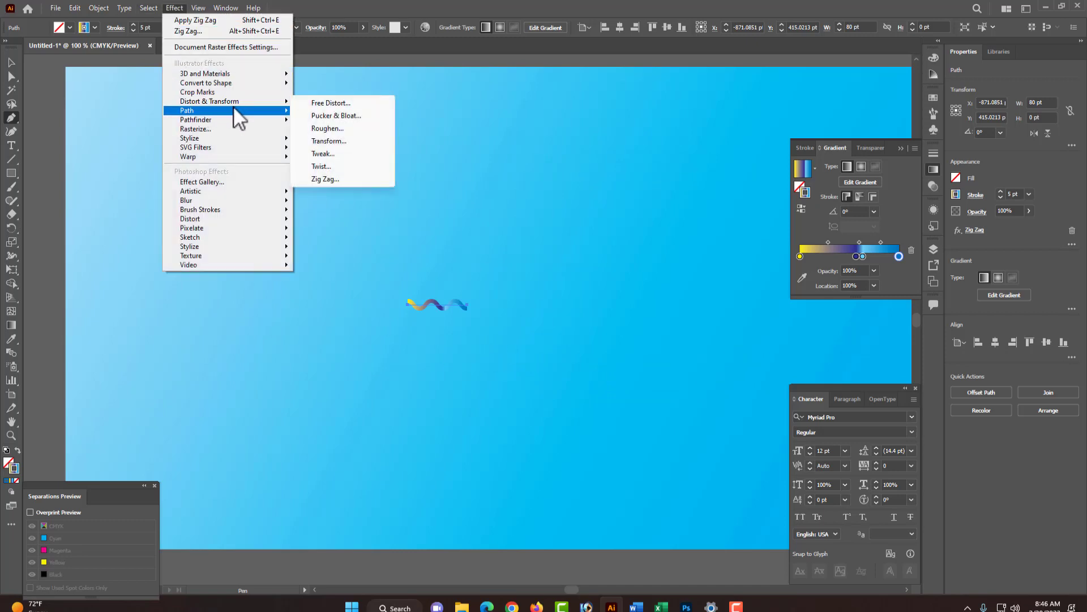
{"action": "mouse_move", "coordinate": [274, 102]}
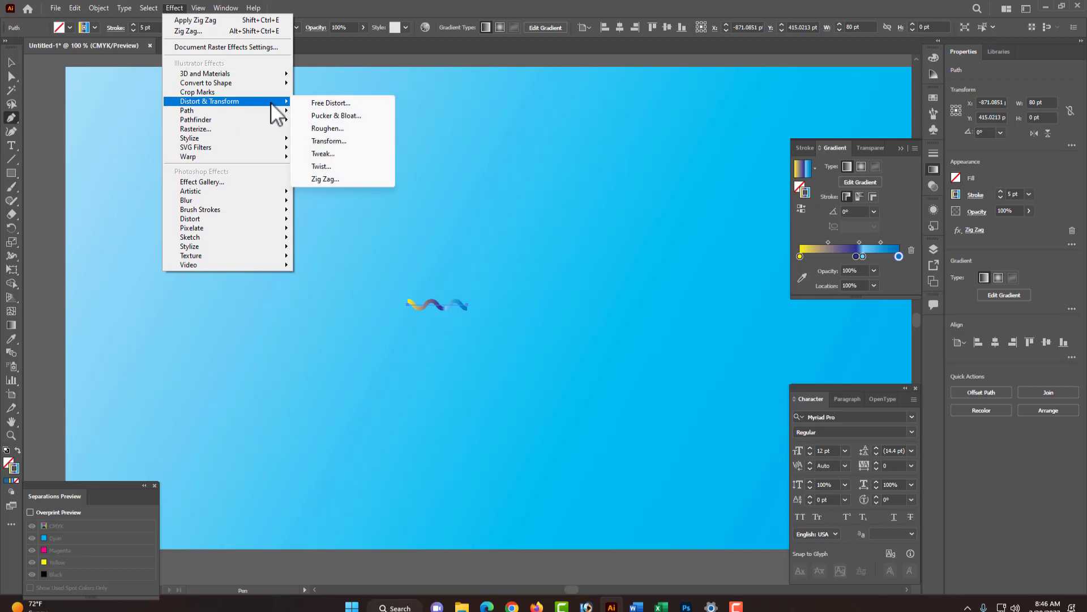
{"action": "left_click", "coordinate": [337, 141]}
{"action": "left_click_drag", "start_coordinate": [528, 128], "coordinate": [658, 103]}
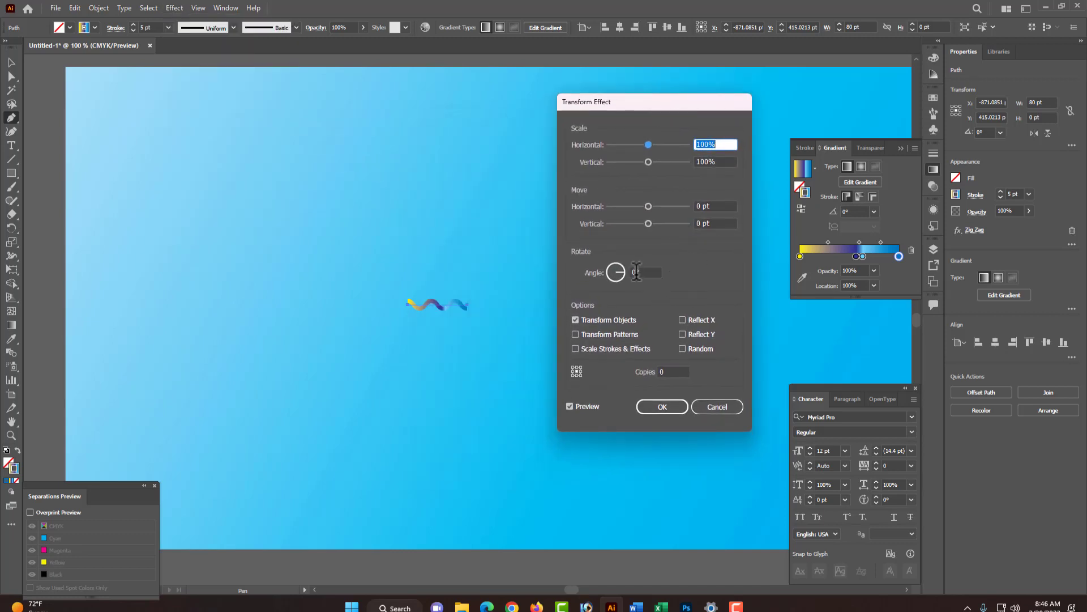
{"action": "left_click", "coordinate": [637, 272]}
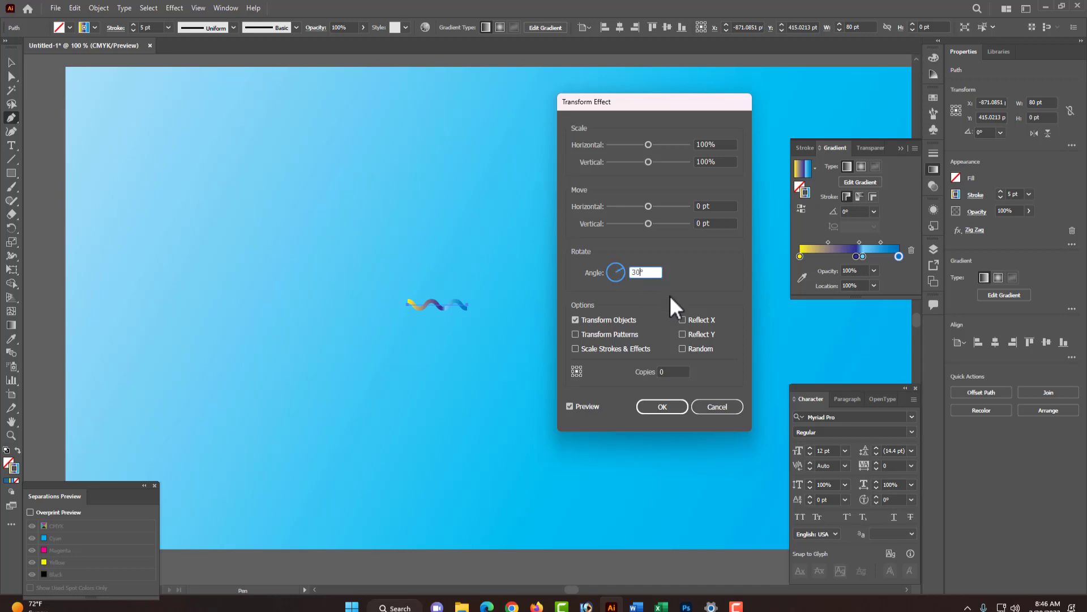
{"action": "left_click", "coordinate": [674, 373]}
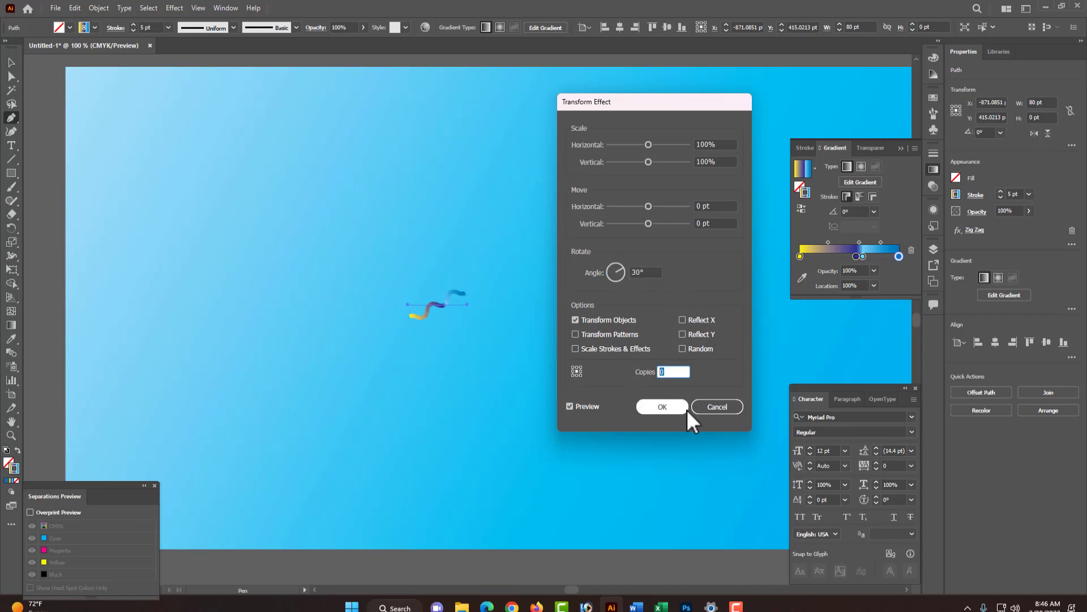
{"action": "type", "text": "5"}
{"action": "left_click", "coordinate": [663, 406]}
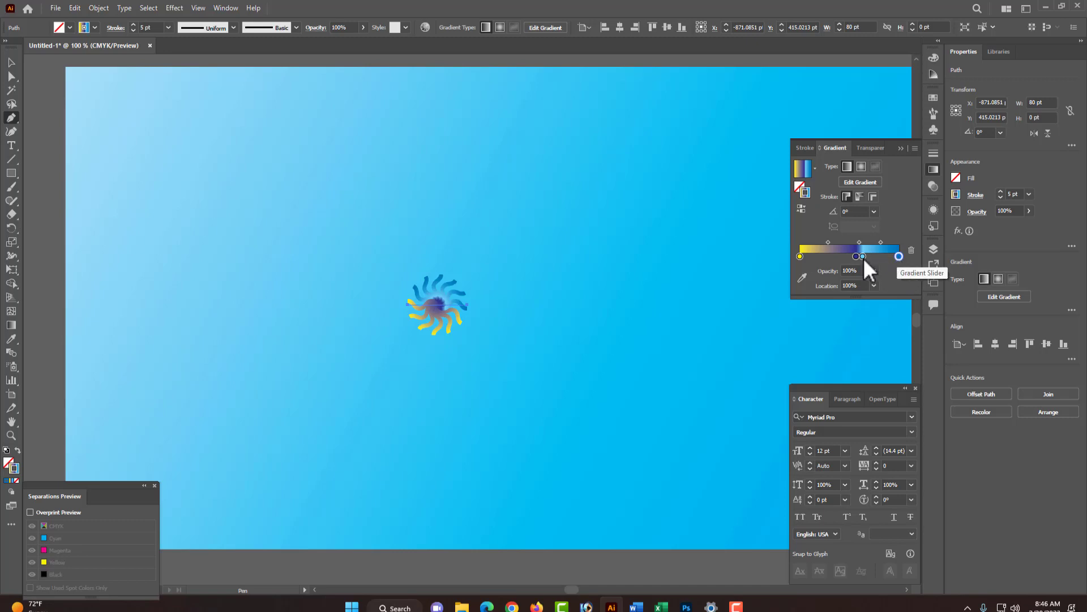
- Change the end gradient stop's colour to a purple mixing cyan with 100% magenta
{"action": "double_click", "coordinate": [899, 256]}
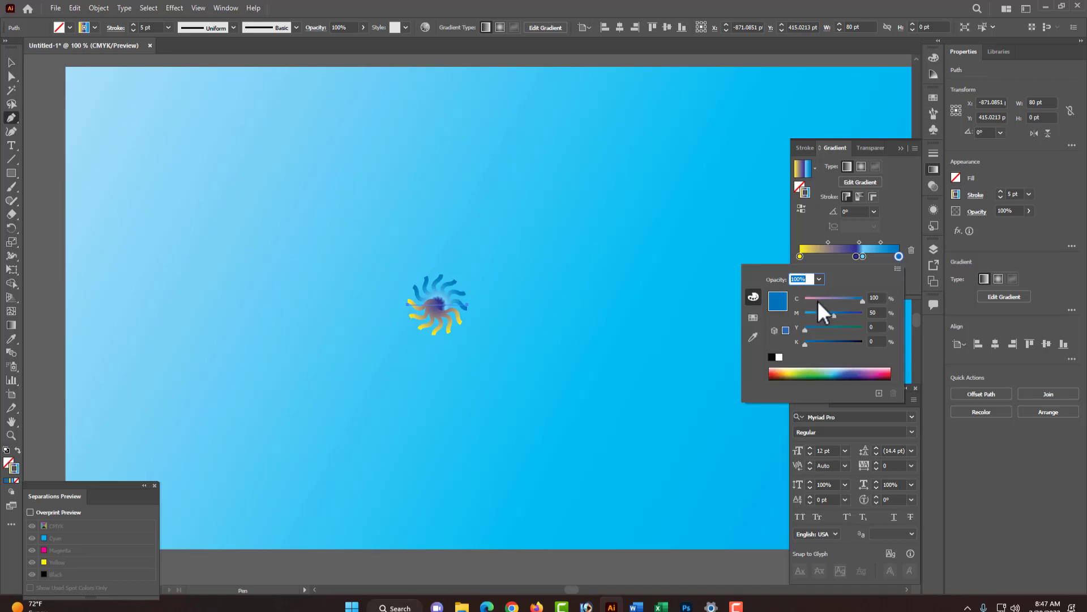
{"action": "left_click_drag", "start_coordinate": [835, 313], "coordinate": [774, 321]}
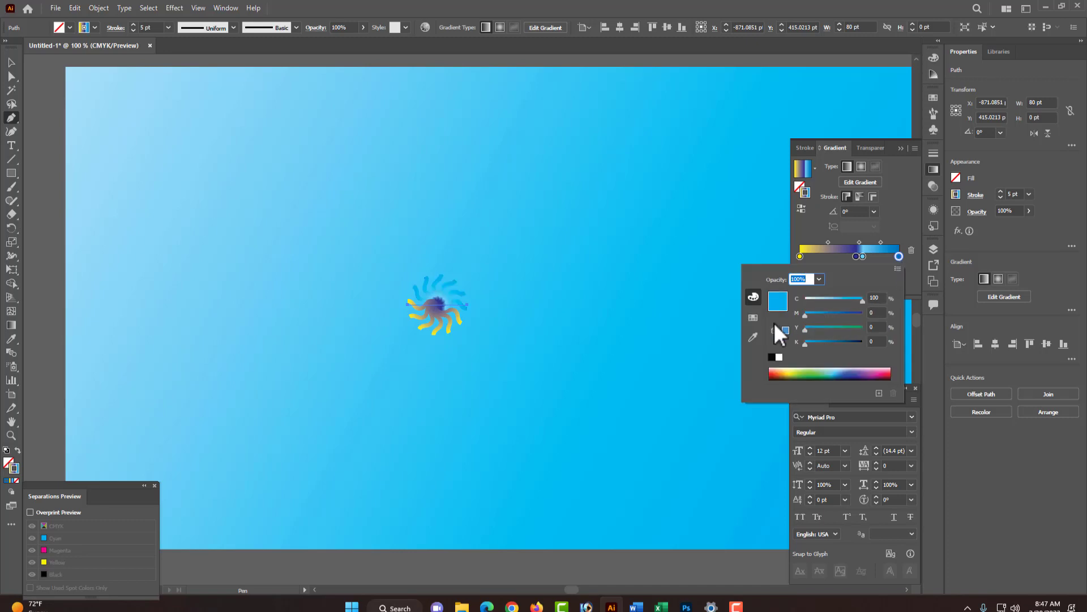
{"action": "left_click", "coordinate": [813, 297]}
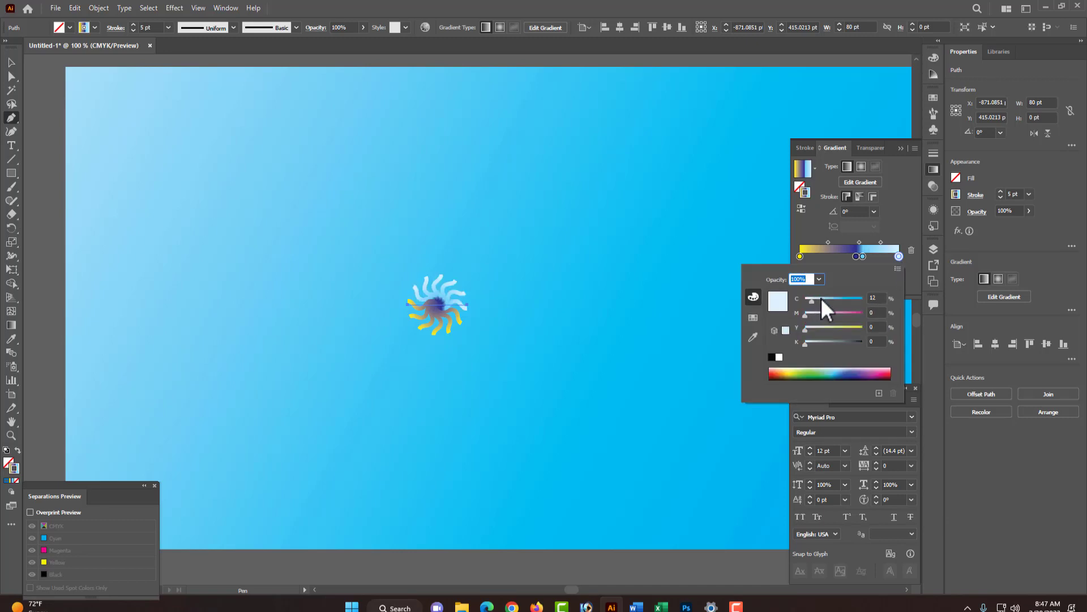
{"action": "left_click", "coordinate": [821, 298]}
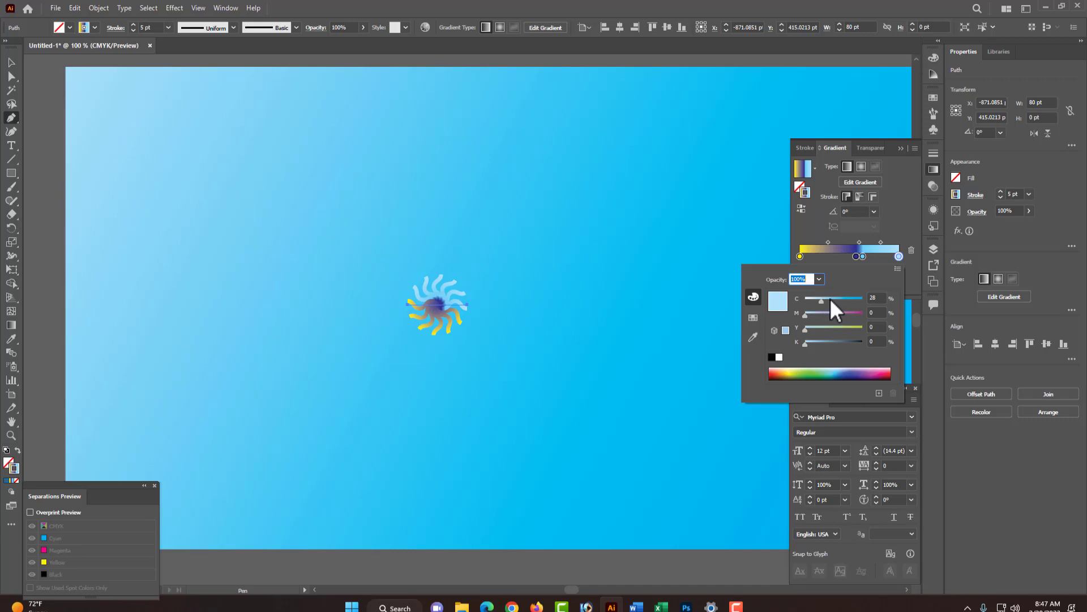
{"action": "left_click", "coordinate": [831, 298]}
{"action": "left_click", "coordinate": [821, 299]}
{"action": "left_click", "coordinate": [873, 296]}
{"action": "left_click", "coordinate": [876, 326]}
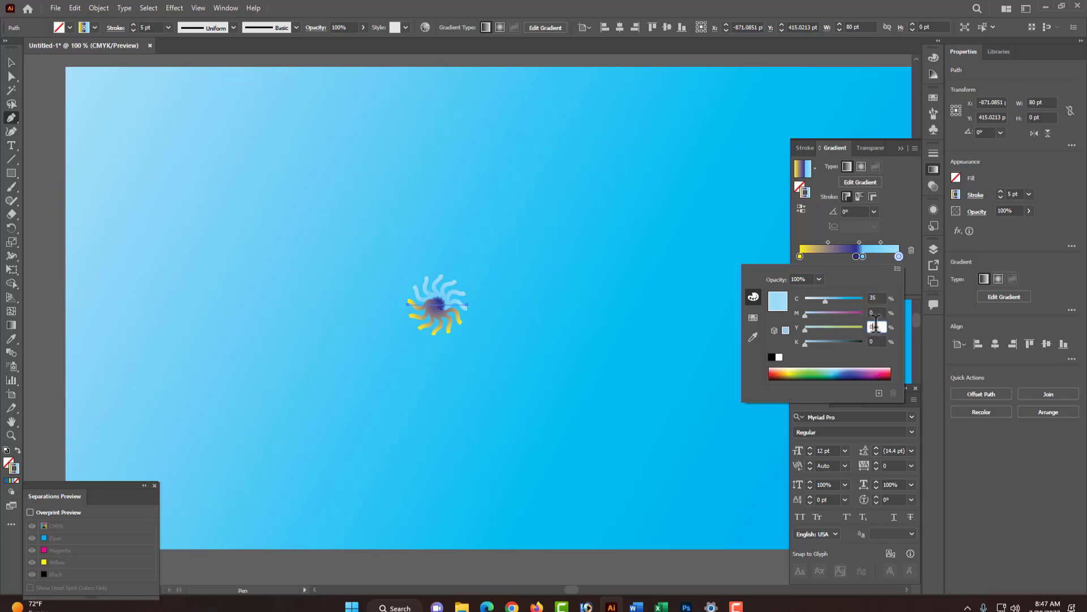
{"action": "left_click", "coordinate": [827, 328]}
{"action": "left_click_drag", "start_coordinate": [825, 301], "coordinate": [797, 330]}
{"action": "left_click", "coordinate": [825, 312]}
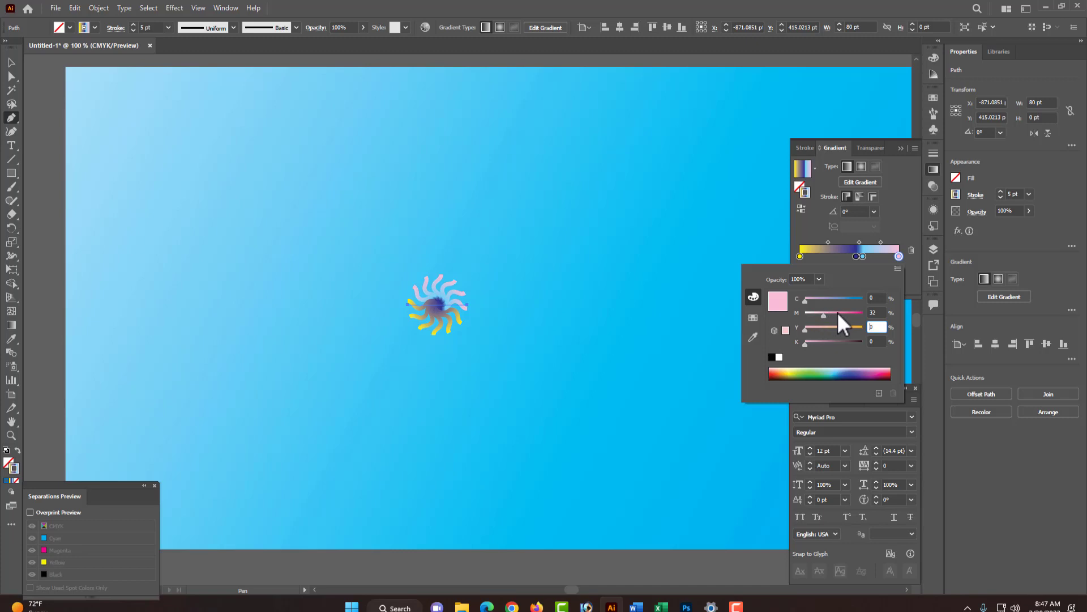
{"action": "left_click_drag", "start_coordinate": [838, 313], "coordinate": [869, 315]}
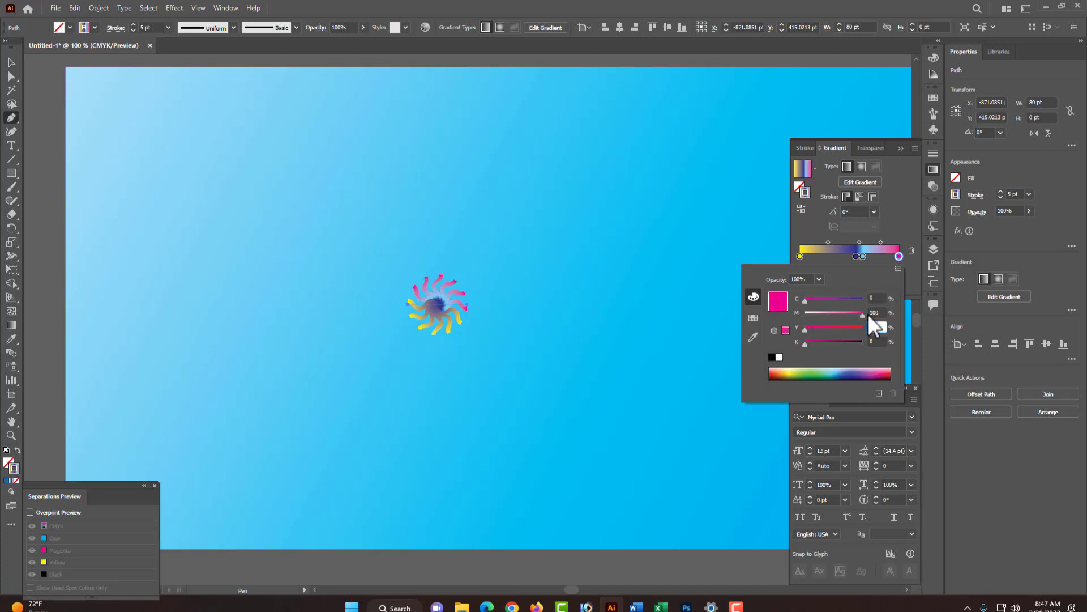
{"action": "left_click_drag", "start_coordinate": [849, 314], "coordinate": [874, 322]}
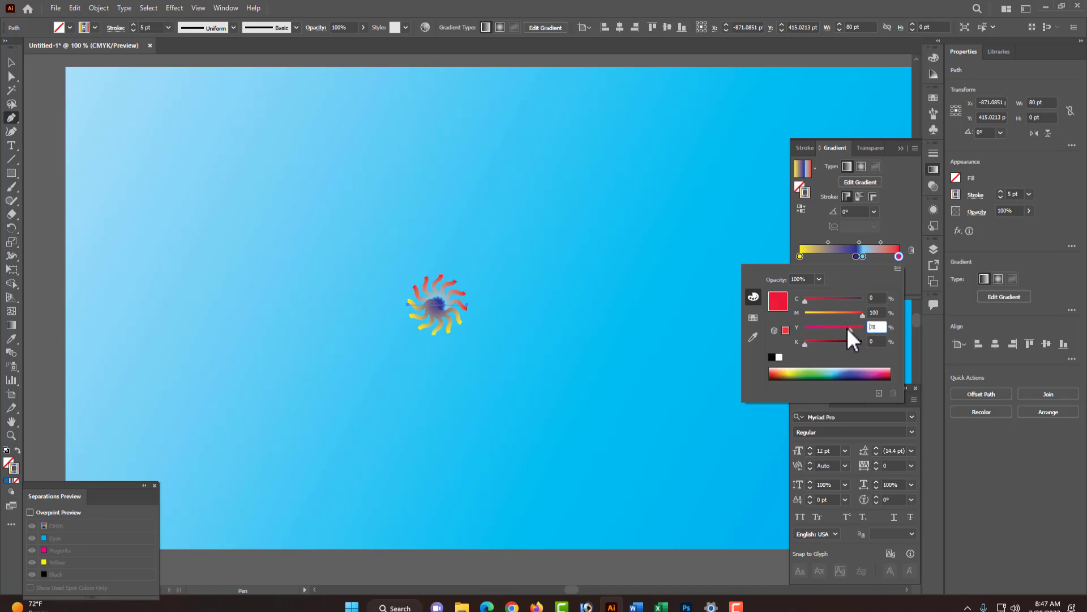
{"action": "left_click", "coordinate": [839, 299]}
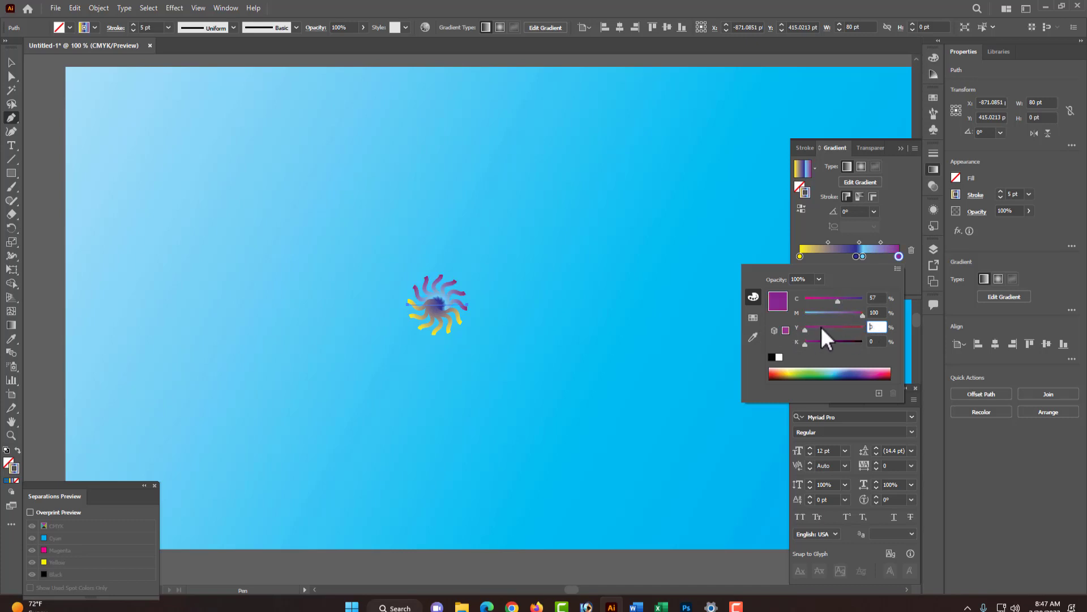
{"action": "mouse_move", "coordinate": [839, 302]}
{"action": "left_mouse_down"}
{"action": "mouse_move", "coordinate": [824, 301]}
{"action": "mouse_move", "coordinate": [845, 303]}
{"action": "left_mouse_up"}
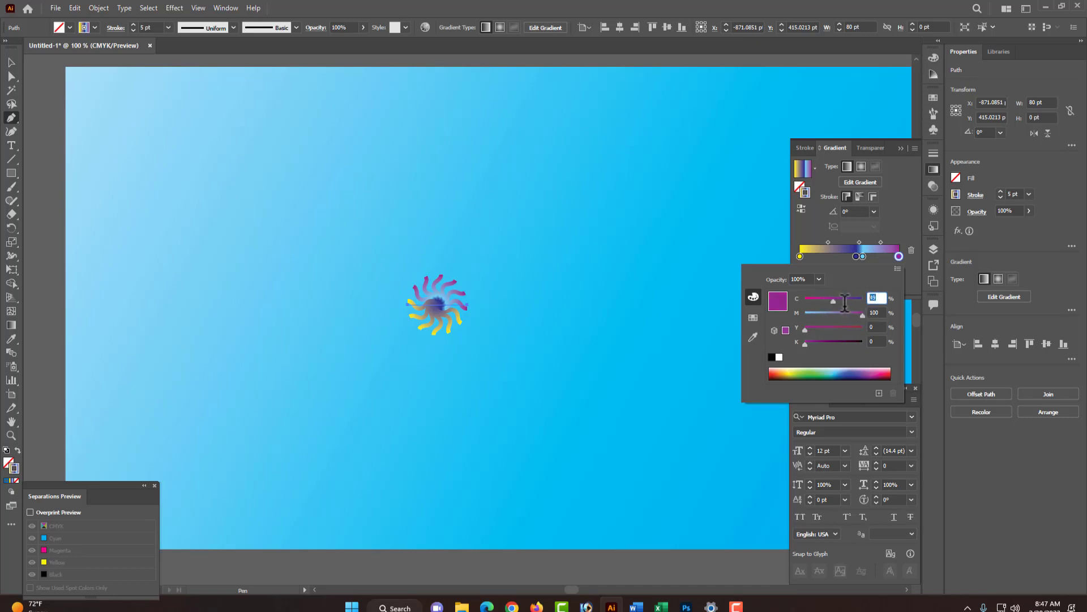
{"action": "left_click", "coordinate": [702, 355]}
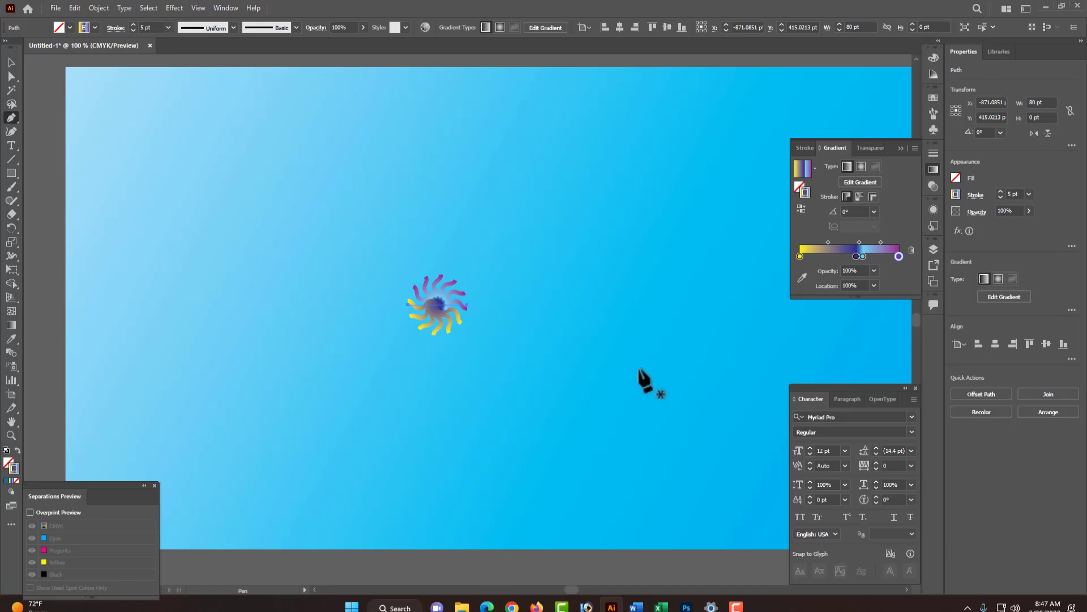
- Zoom out and drag the small zigzag burst to a new spot beside the background
{"action": "left_click", "coordinate": [513, 311], "text": "ctrl"}
{"action": "left_click", "coordinate": [487, 340], "text": "ctrl+alt"}
{"action": "left_click", "coordinate": [487, 349], "text": "ctrl+alt"}
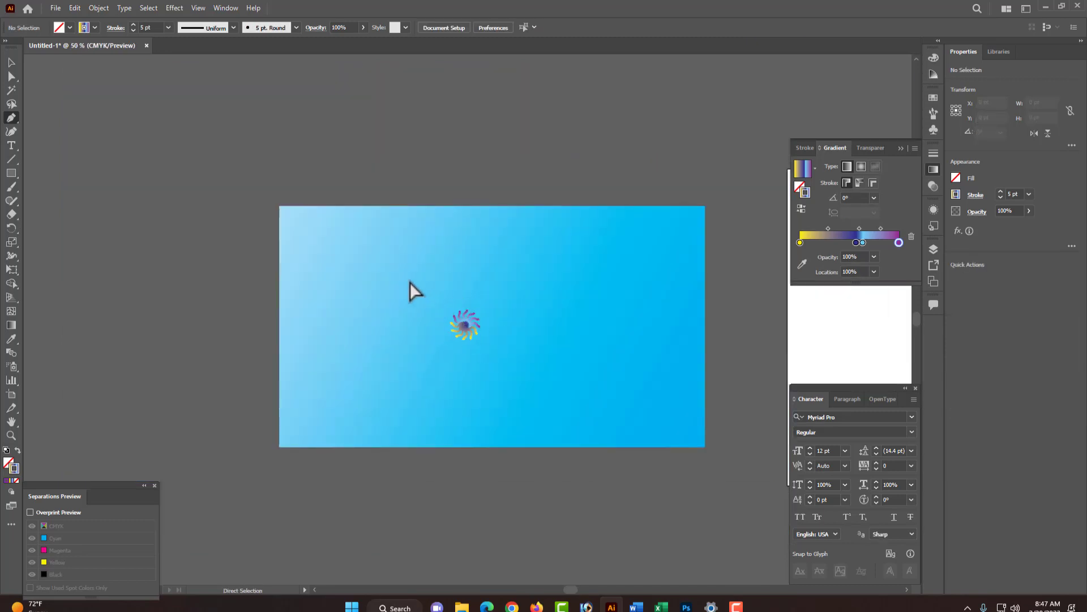
{"action": "left_click", "coordinate": [513, 363], "text": "ctrl"}
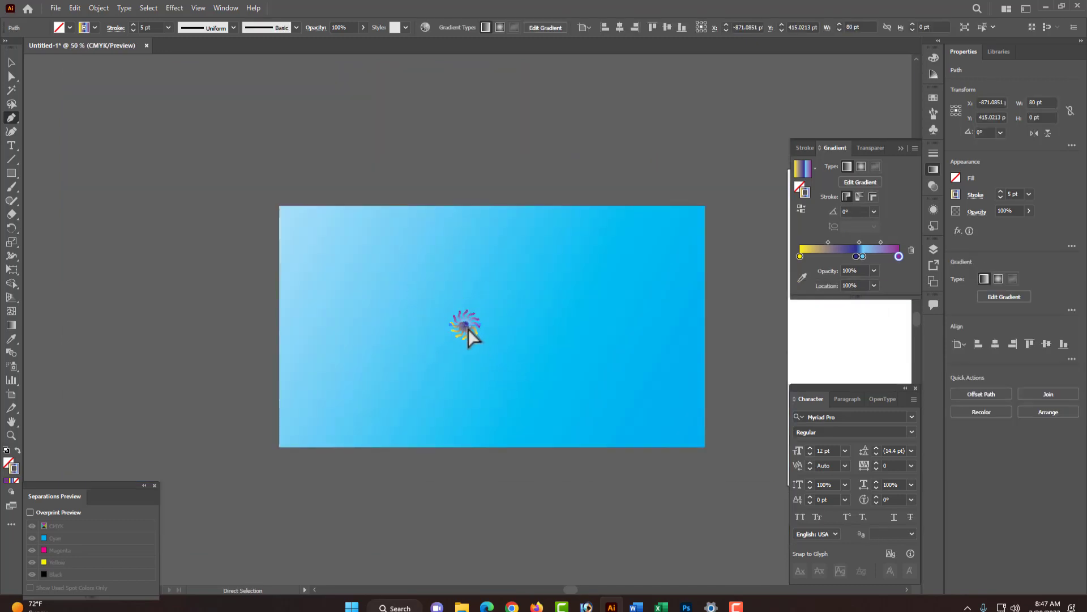
{"action": "left_click_drag", "start_coordinate": [467, 328], "coordinate": [532, 306]}
- Open the Appearance panel for the zigzag line and inspect its effects
{"action": "key", "text": "space"}
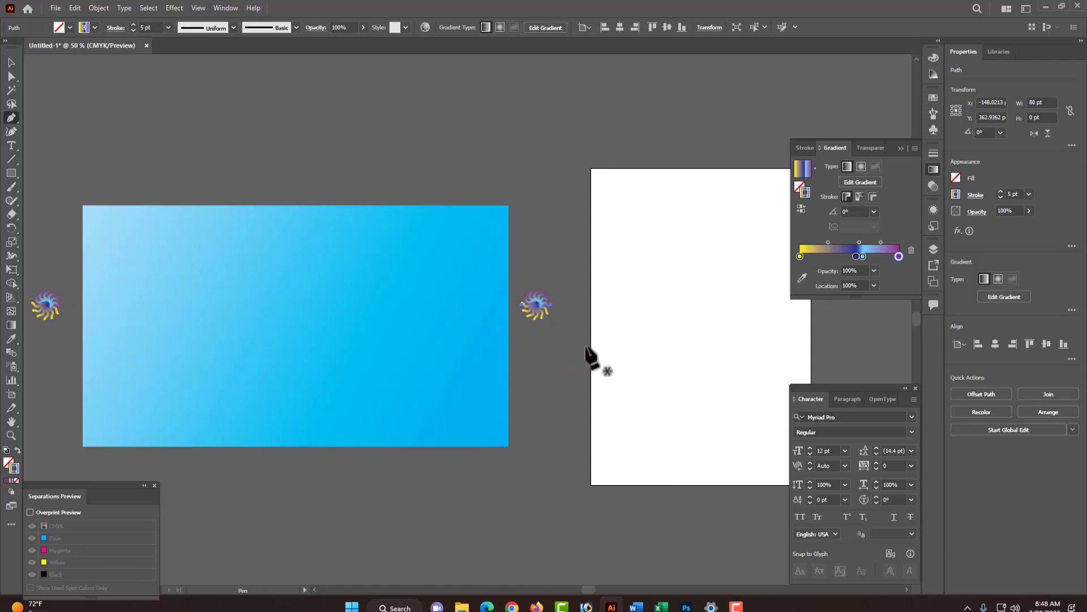
{"action": "key", "text": "ctrl+space"}
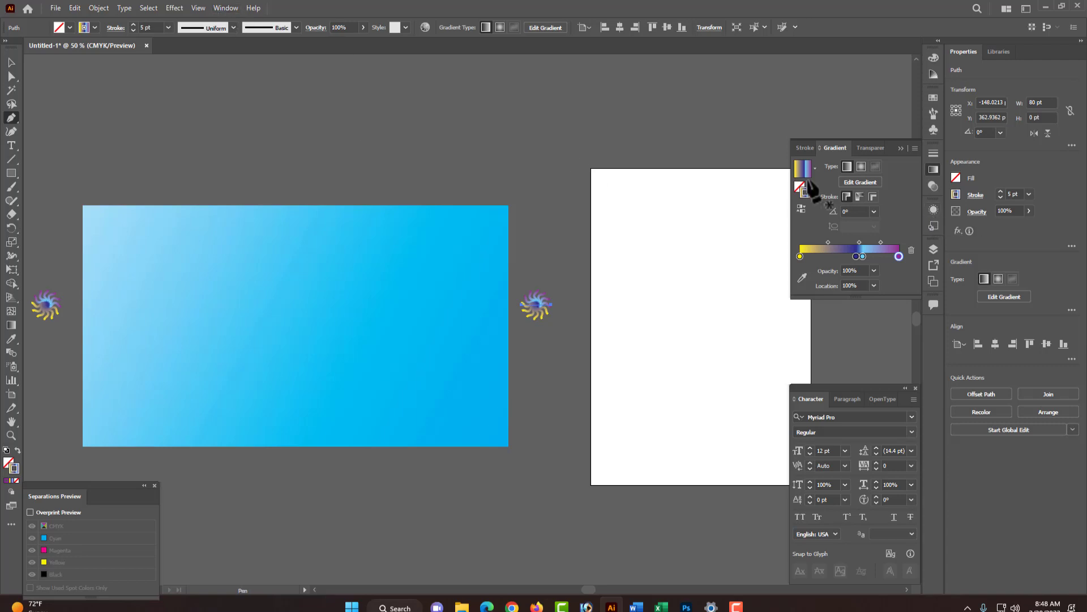
{"action": "left_click", "coordinate": [224, 8]}
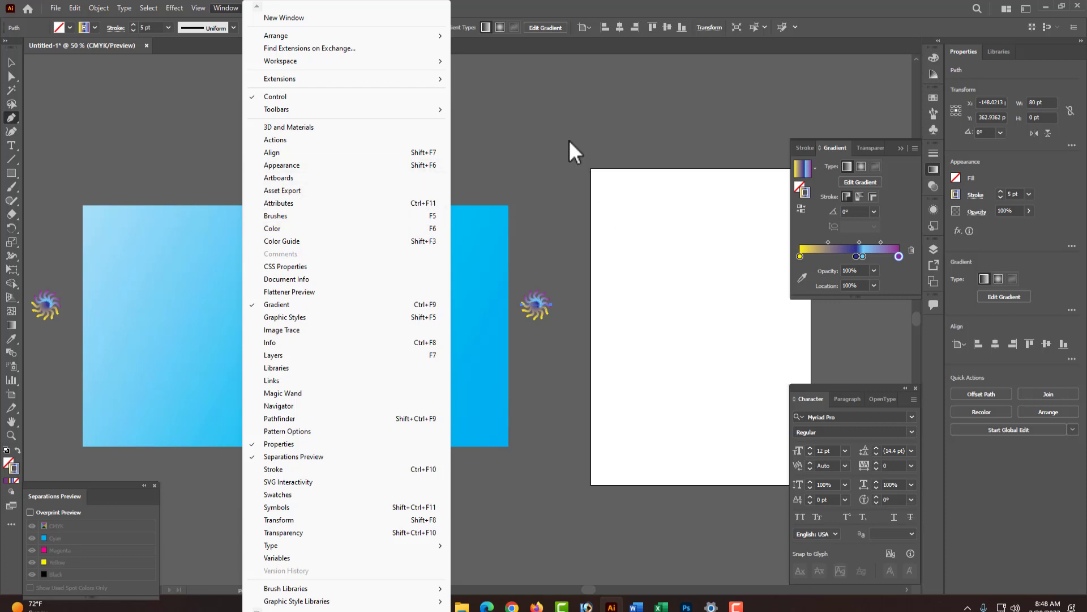
{"action": "left_click", "coordinate": [531, 267]}
{"action": "left_click_drag", "start_coordinate": [555, 328], "coordinate": [556, 326]}
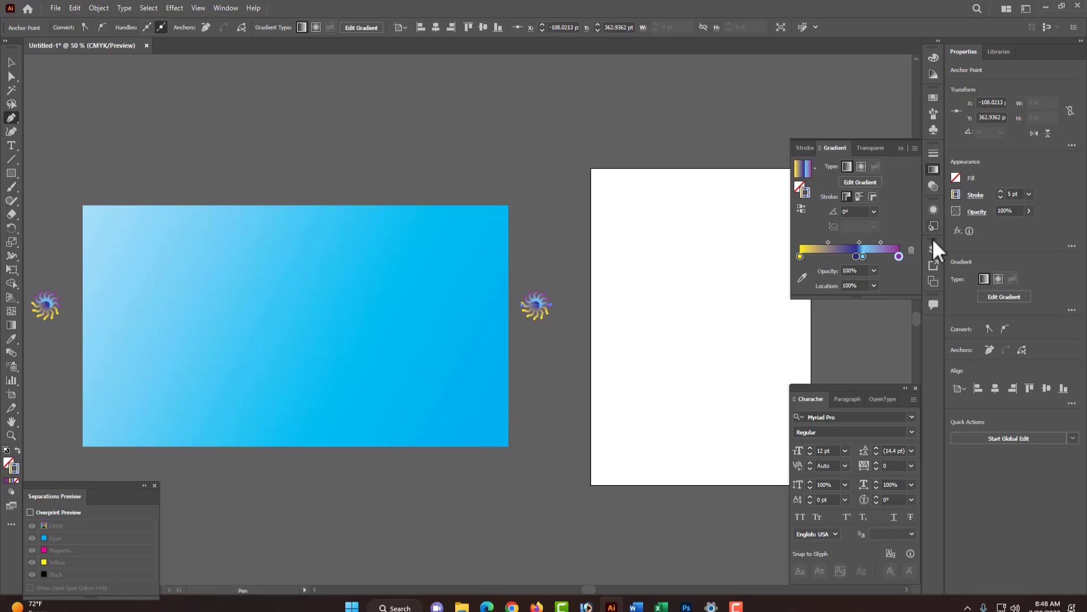
{"action": "left_click", "coordinate": [934, 209]}
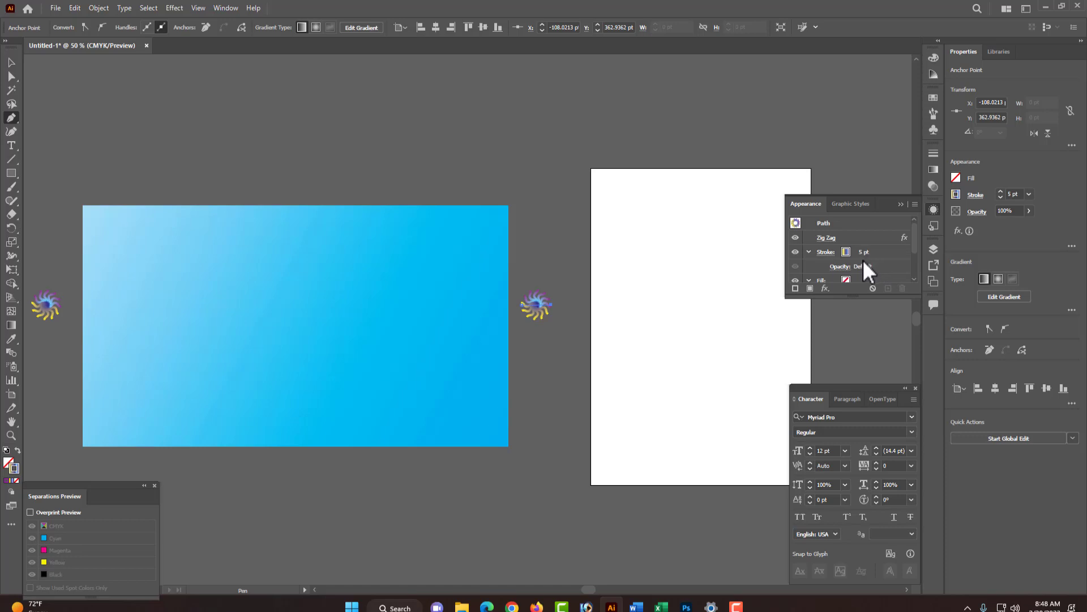
{"action": "scroll", "coordinate": [862, 267], "scroll_direction": "down", "scroll_amount": 2}
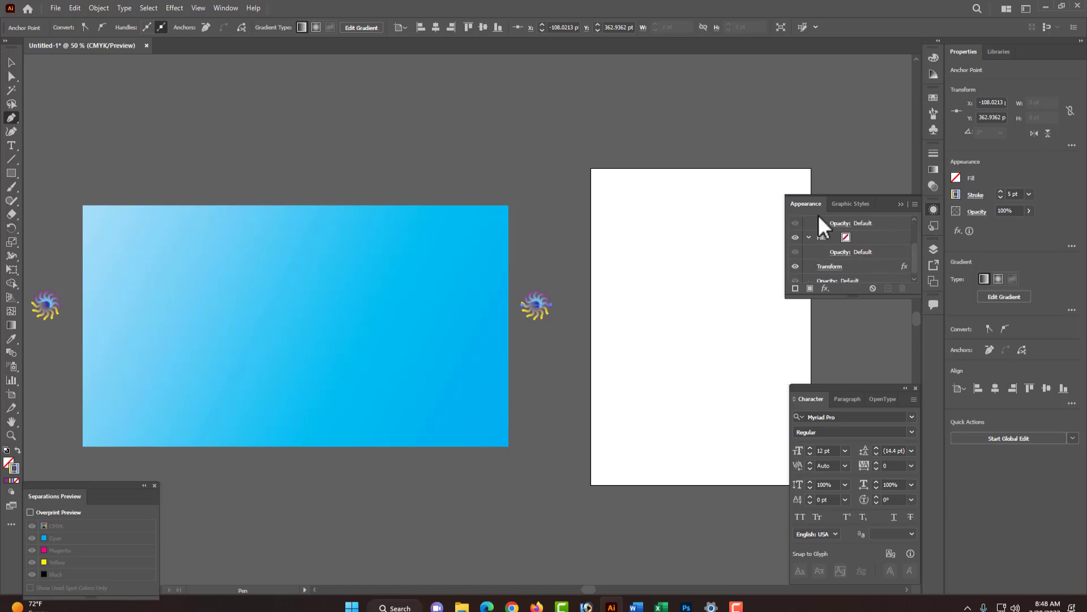
- Select the zigzag line and set its width to 1000 pt
{"action": "left_click", "coordinate": [507, 238], "text": "ctrl"}
{"action": "left_click_drag", "start_coordinate": [475, 250], "coordinate": [579, 341]}
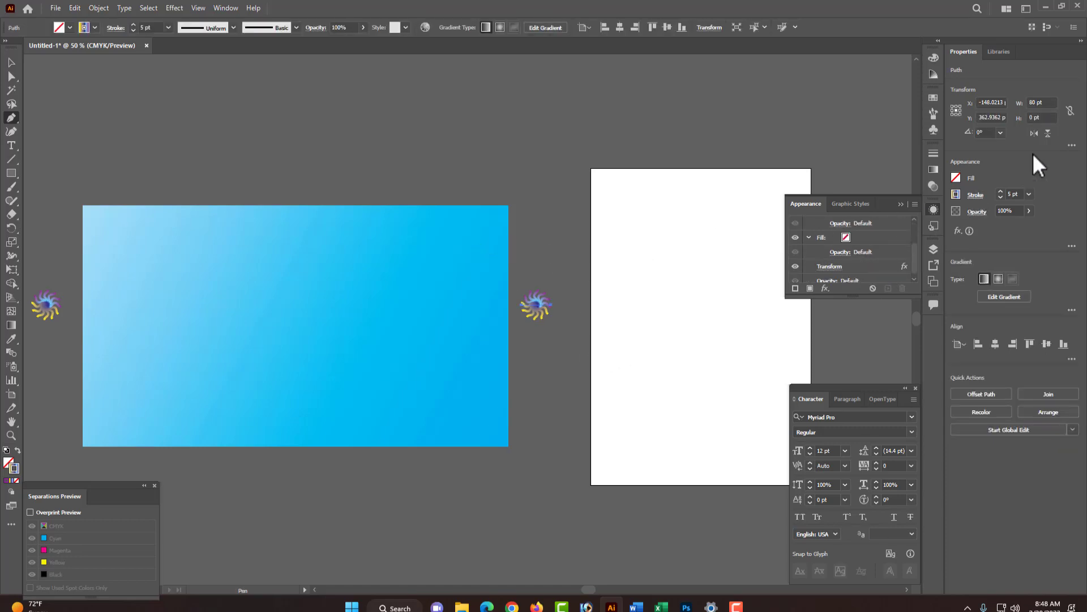
{"action": "double_click", "coordinate": [1036, 102]}
{"action": "type", "text": "1000"}
{"action": "key", "text": "Return"}
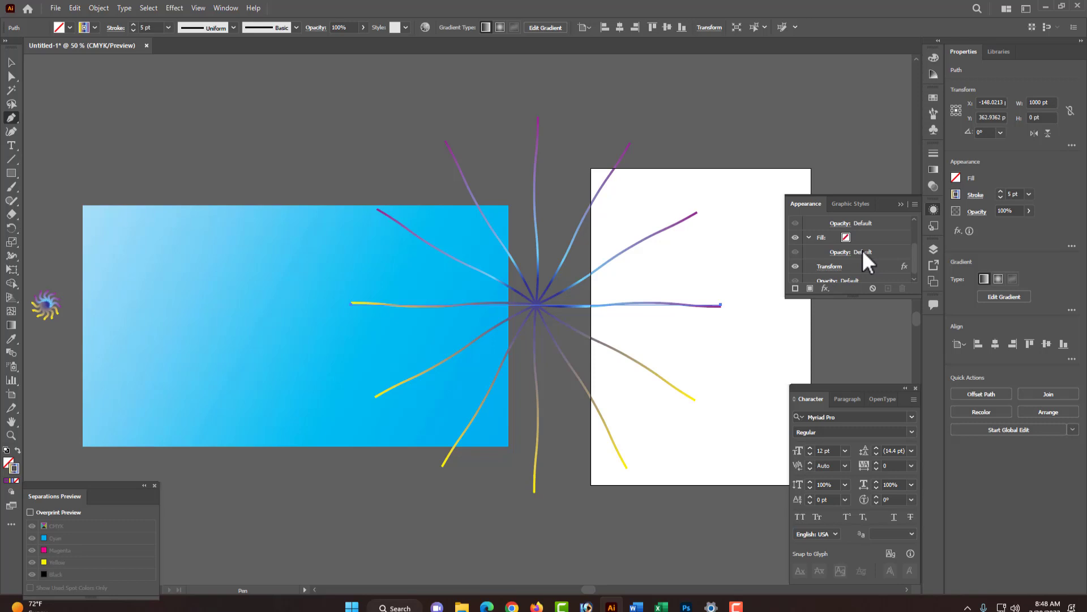
- Set the zigzag line's stroke weight to 10 pt in the Appearance panel
{"action": "left_click", "coordinate": [931, 208]}
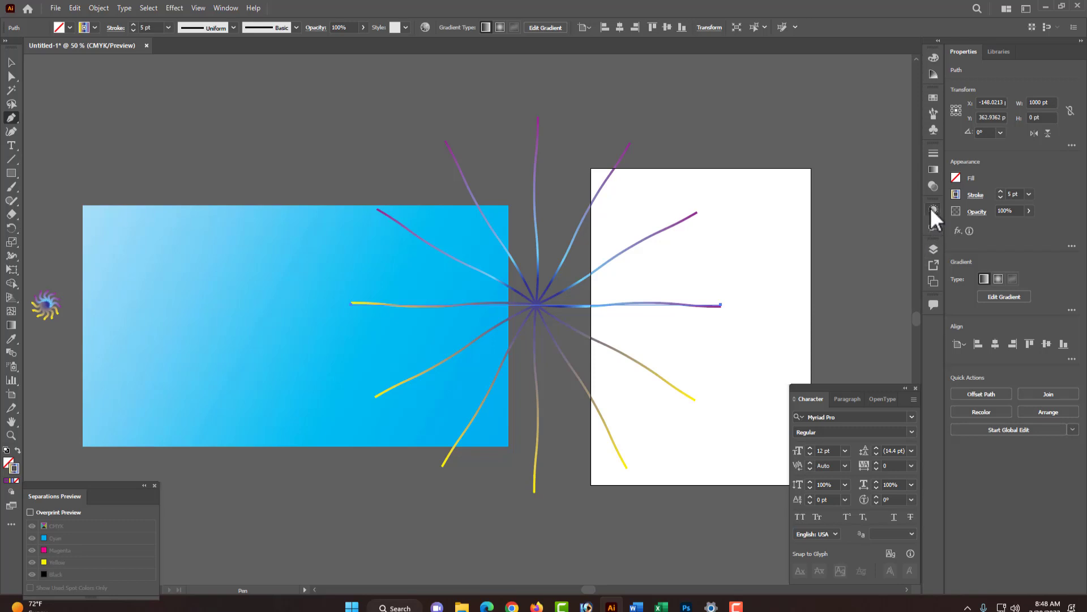
{"action": "left_click", "coordinate": [931, 208]}
{"action": "scroll", "coordinate": [852, 258], "scroll_direction": "down", "scroll_amount": 1}
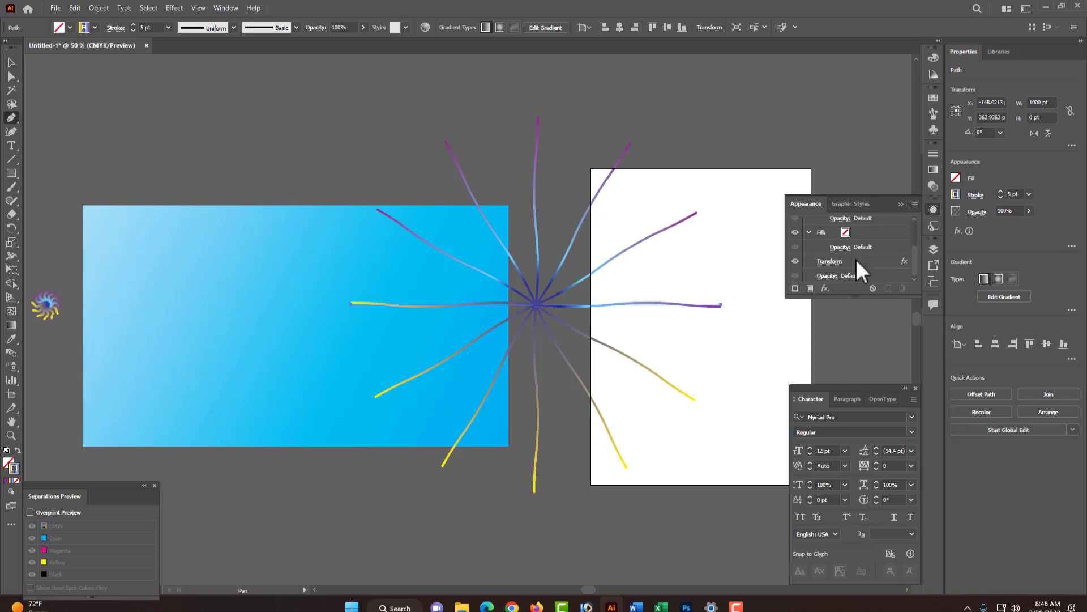
{"action": "scroll", "coordinate": [857, 259], "scroll_direction": "up", "scroll_amount": 3}
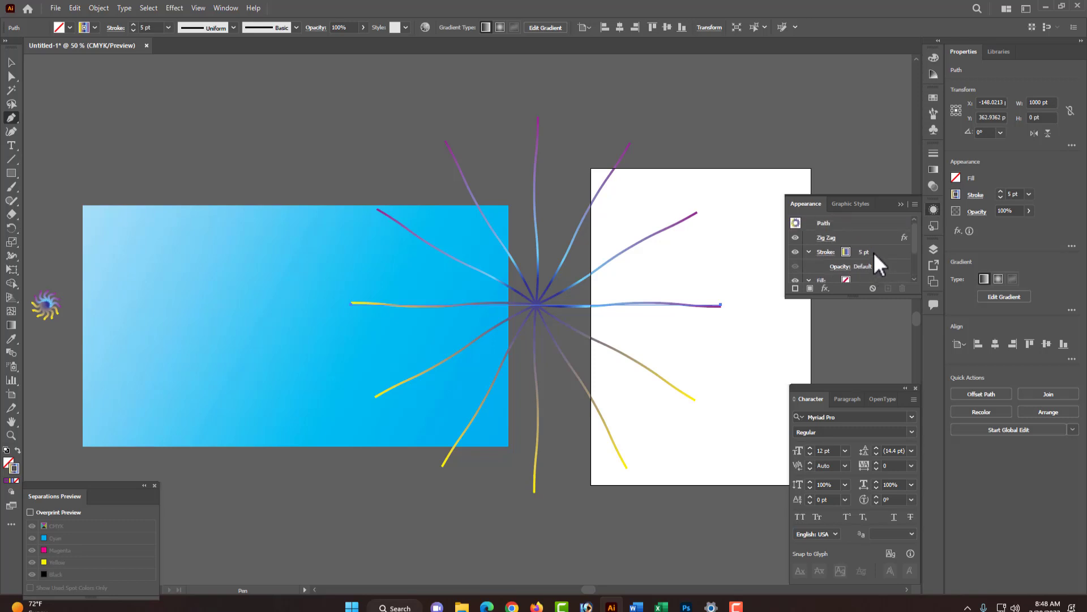
{"action": "left_click", "coordinate": [873, 253]}
{"action": "left_click", "coordinate": [899, 252]}
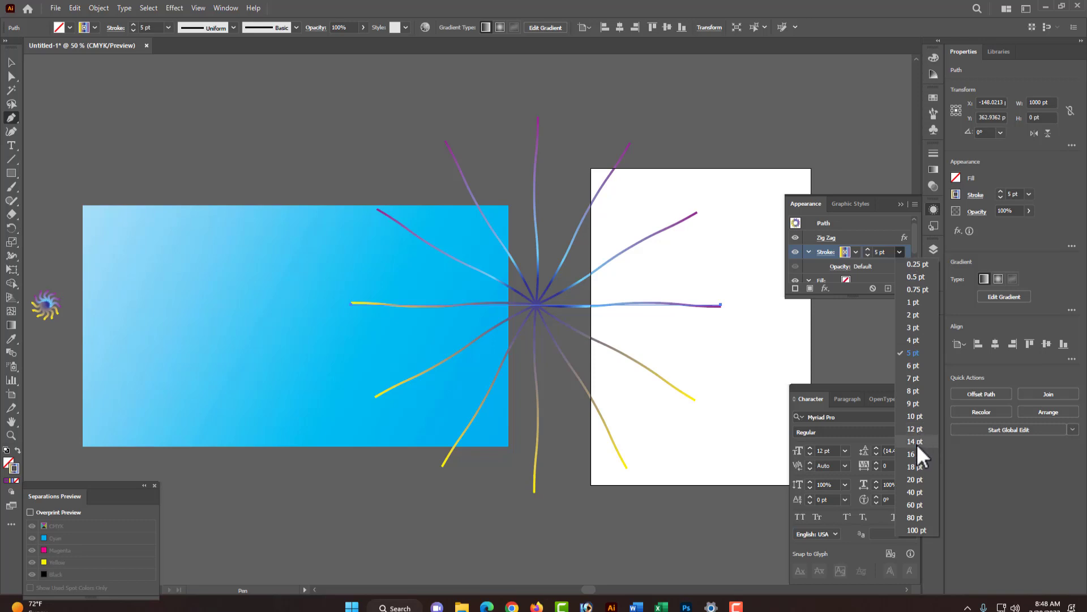
{"action": "left_click", "coordinate": [915, 453]}
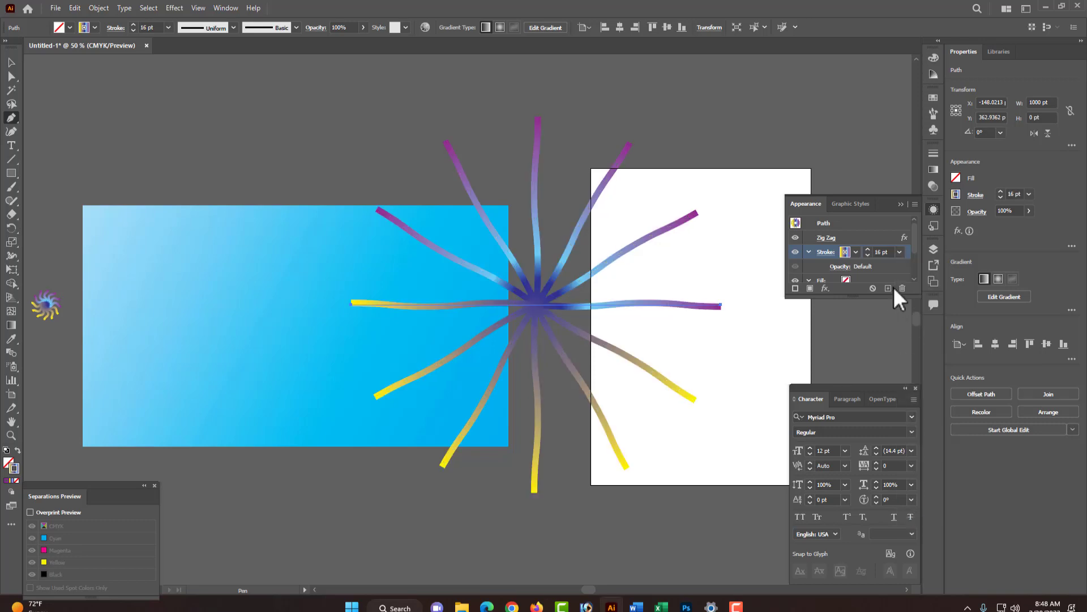
{"action": "left_click", "coordinate": [868, 250]}
{"action": "left_click", "coordinate": [868, 256]}
{"action": "left_click", "coordinate": [867, 255]}
{"action": "left_click", "coordinate": [867, 255]}
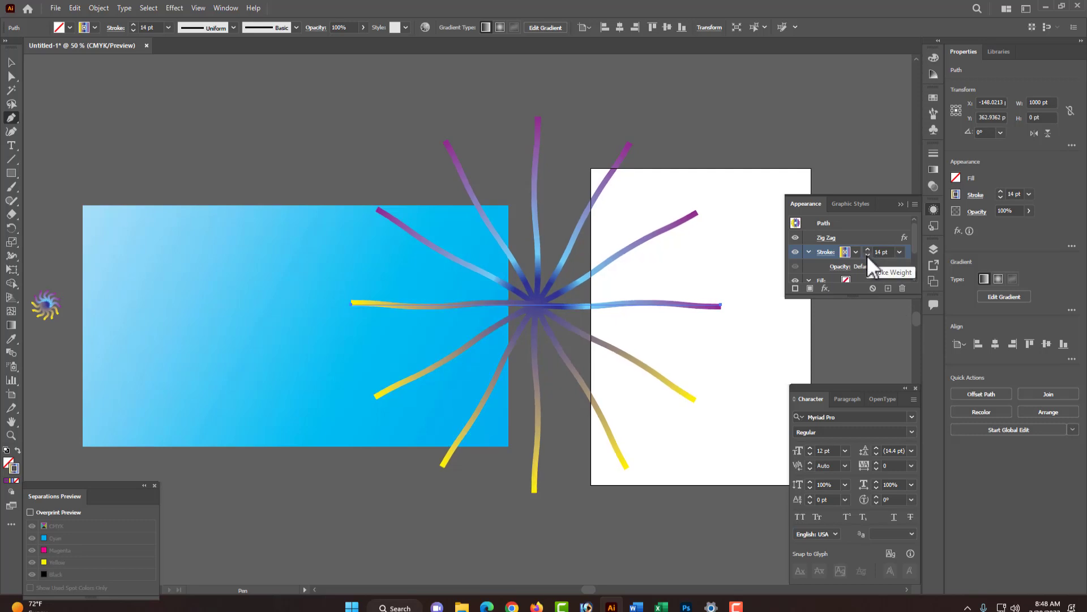
{"action": "left_click", "coordinate": [867, 255]}
{"action": "left_click", "coordinate": [868, 255]}
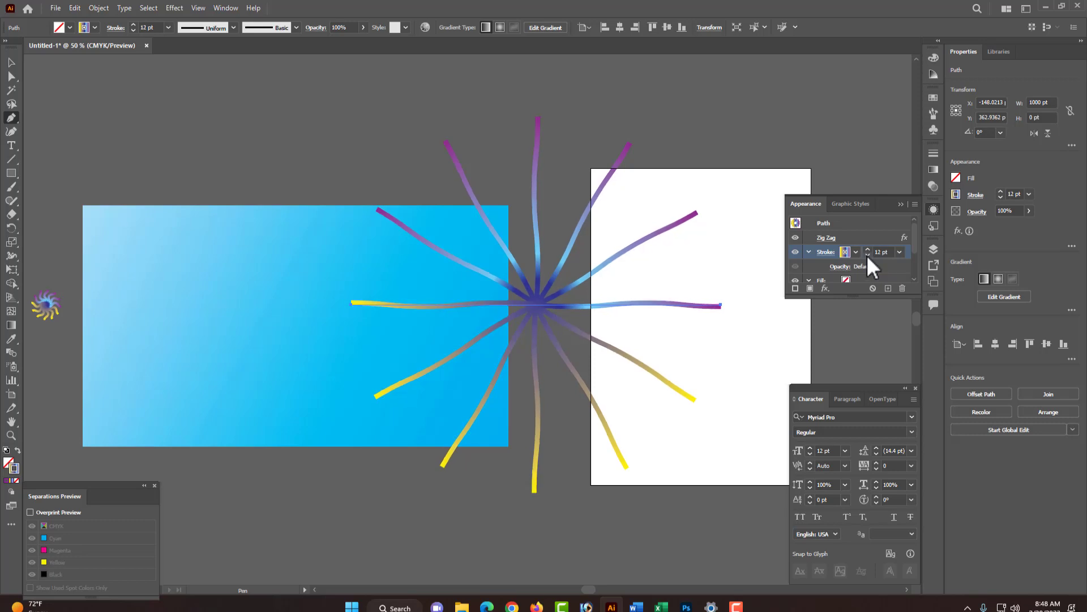
{"action": "left_click", "coordinate": [868, 255]}
{"action": "left_click", "coordinate": [868, 255]}
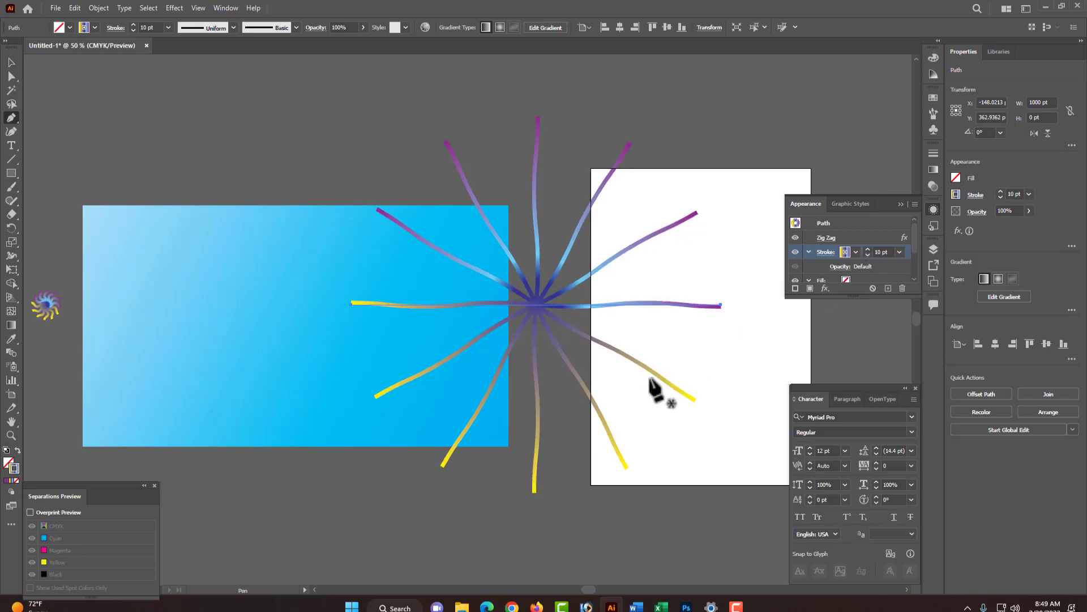
- Edit the Zig Zag effect, setting its size to 60 pt with 4 ridges per segment
{"action": "left_click", "coordinate": [825, 234]}
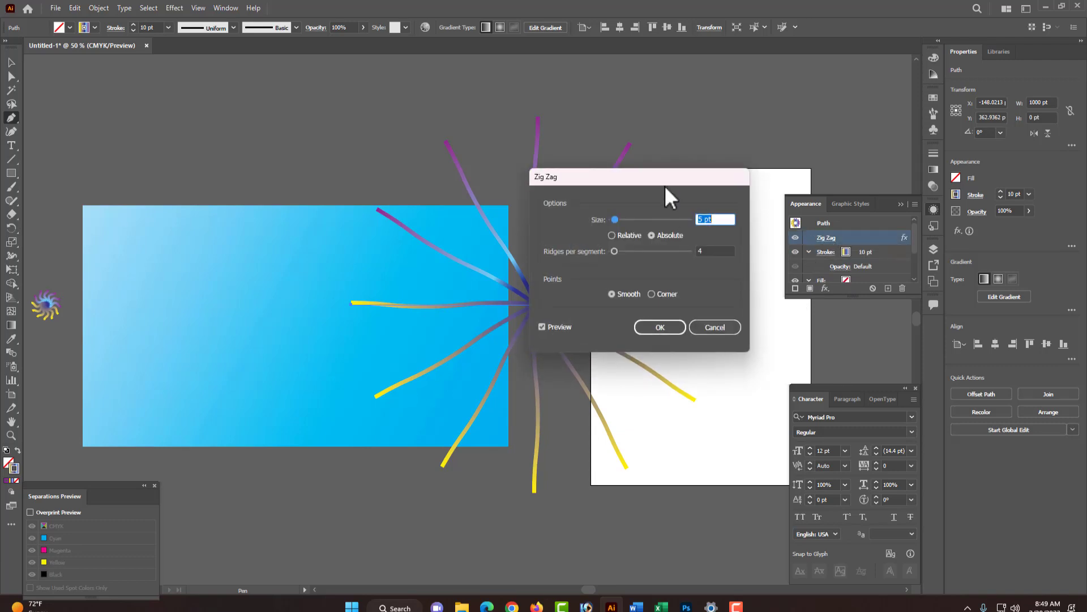
{"action": "left_click", "coordinate": [707, 218]}
{"action": "type", "text": "5"}
{"action": "left_click", "coordinate": [716, 250]}
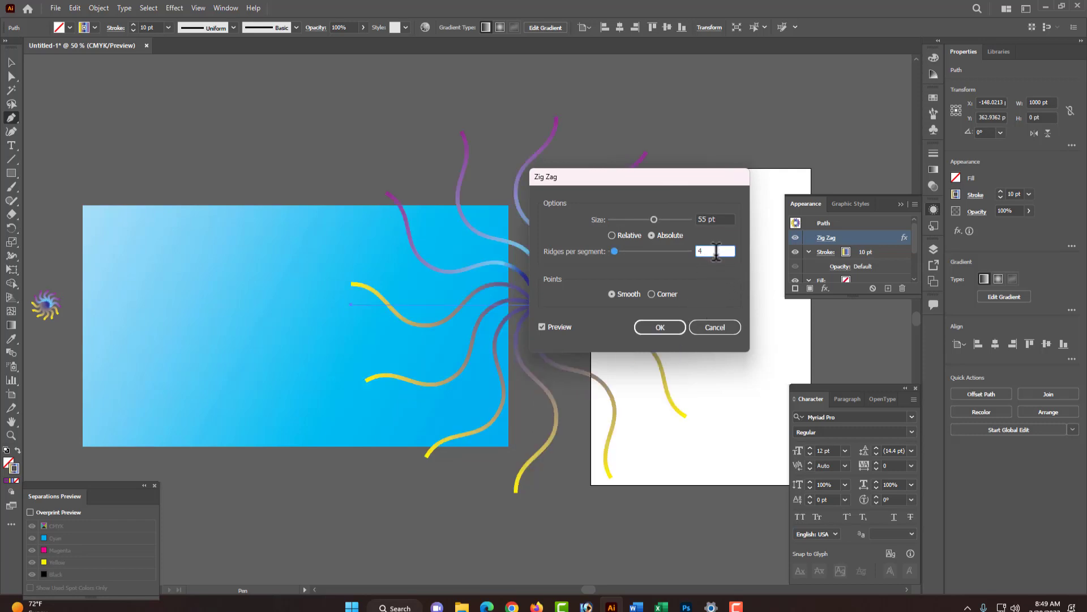
{"action": "double_click", "coordinate": [702, 219]}
{"action": "type", "text": "65"}
{"action": "key", "text": "Tab"}
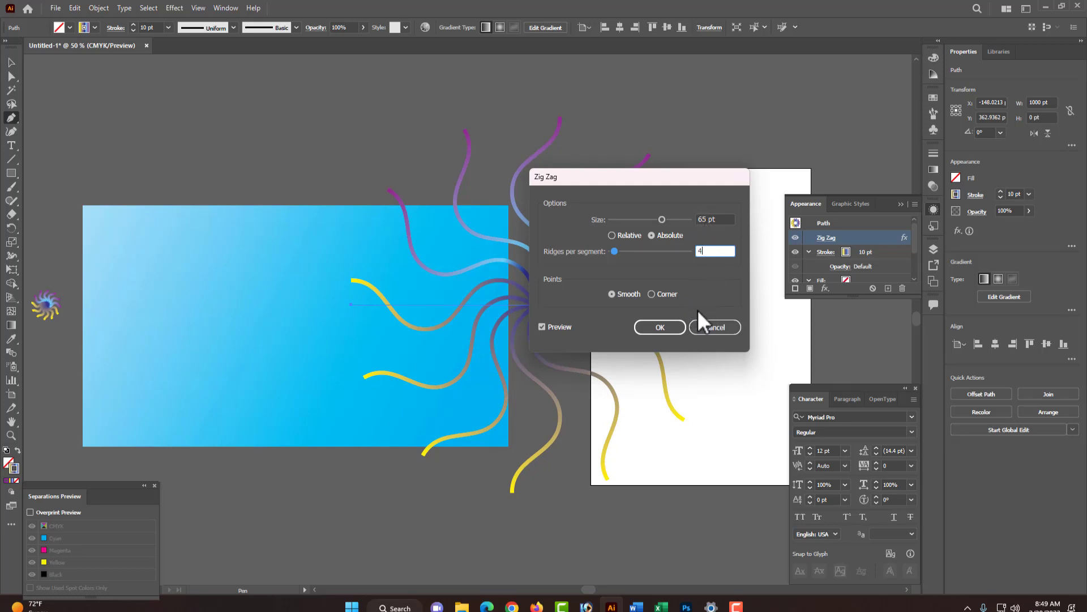
{"action": "left_click", "coordinate": [704, 220]}
{"action": "key", "text": "BackSpace"}
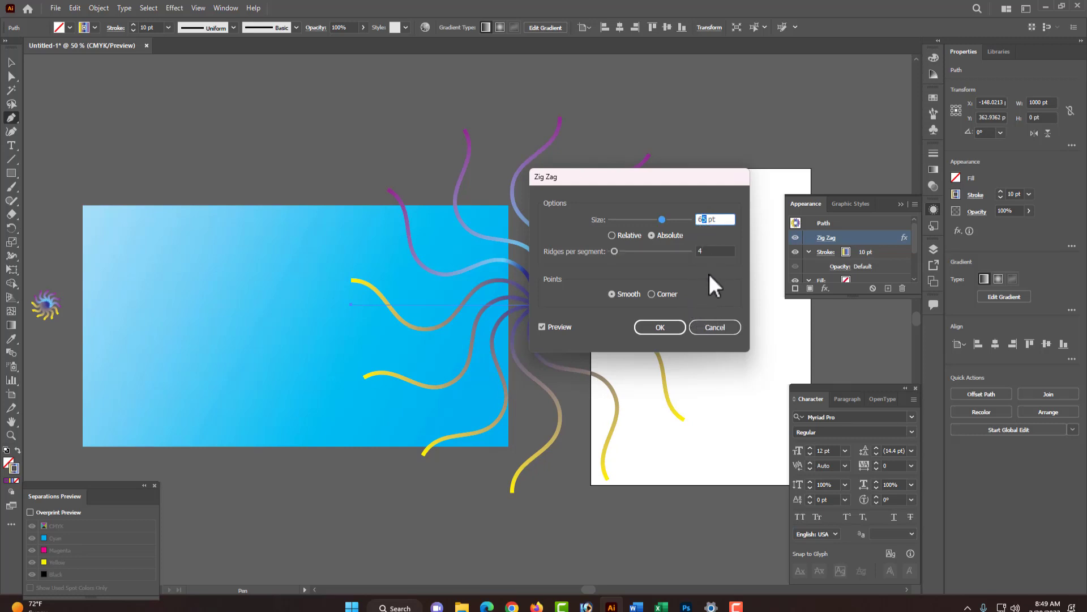
{"action": "type", "text": "0"}
{"action": "left_click", "coordinate": [711, 250]}
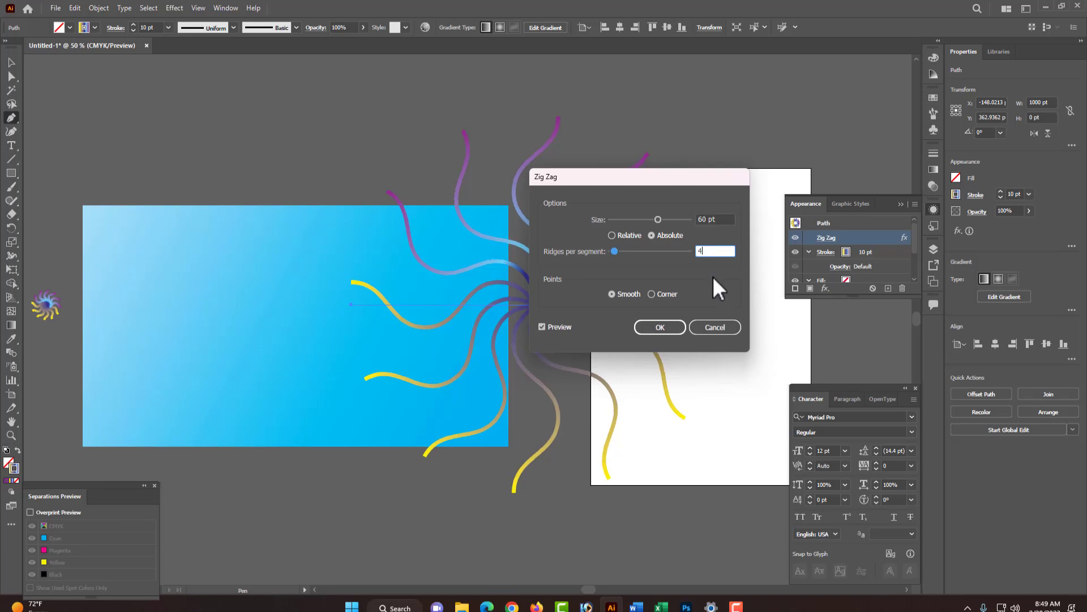
{"action": "left_click", "coordinate": [665, 326]}
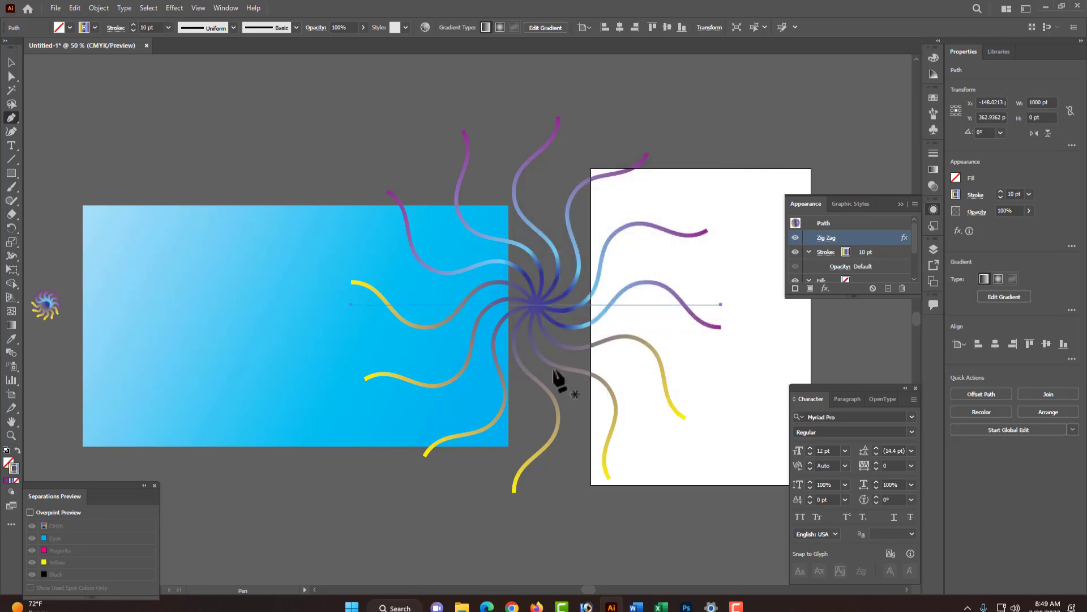
- Zoom out and nudge the large burst slightly to the right
{"action": "left_click", "coordinate": [429, 387], "text": "ctrl+alt"}
{"action": "left_click", "coordinate": [428, 387], "text": "ctrl+alt"}
{"action": "left_click", "coordinate": [398, 261], "text": "ctrl"}
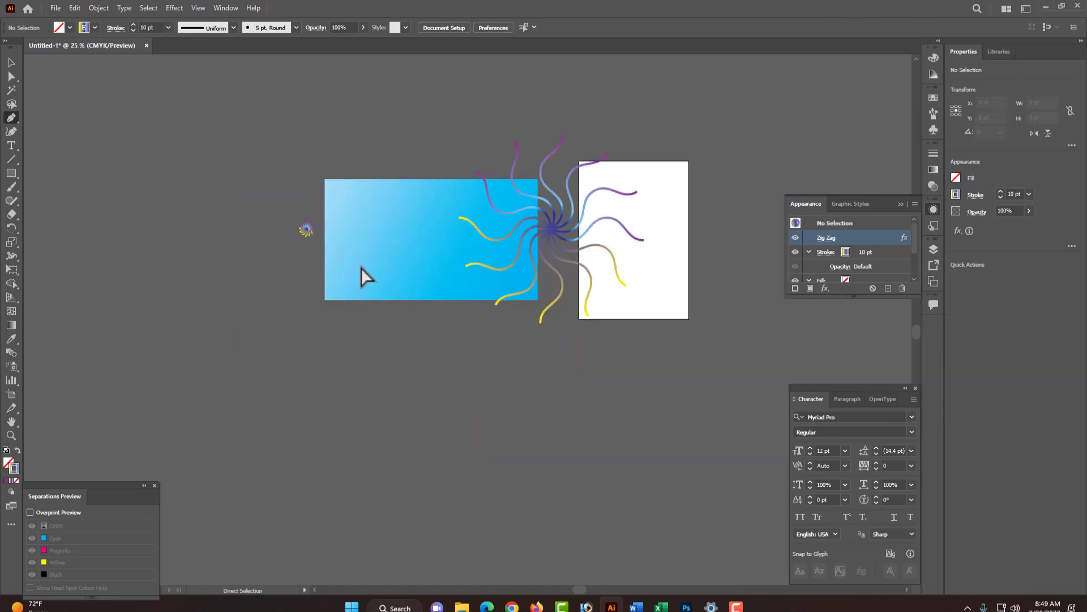
{"action": "left_click_drag", "start_coordinate": [553, 235], "coordinate": [582, 241]}
- Select the small burst and the large burst together
{"action": "left_click", "coordinate": [496, 259], "text": "ctrl"}
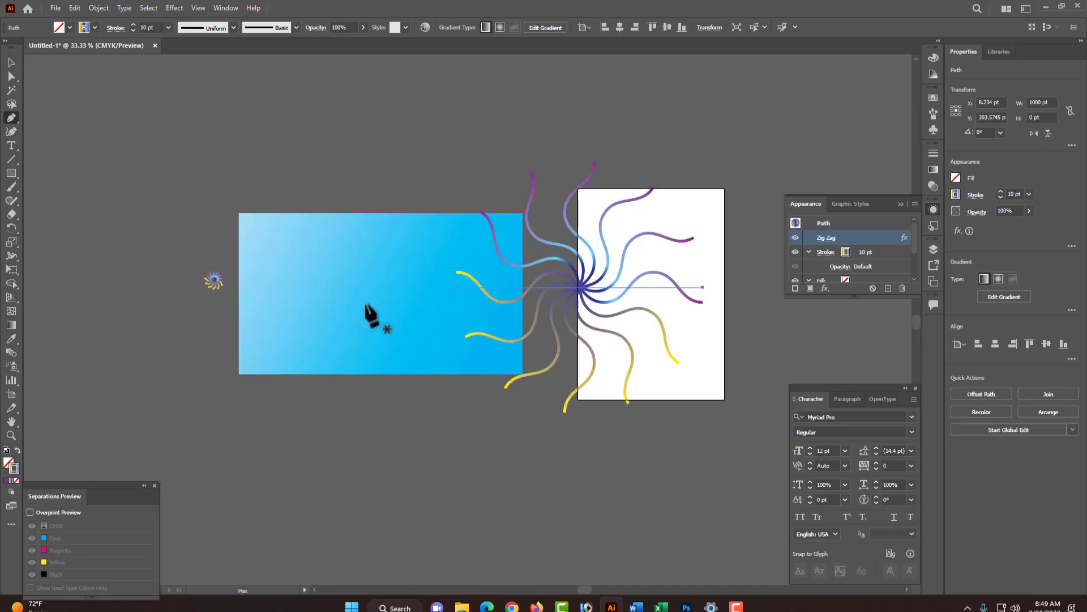
{"action": "left_click_drag", "start_coordinate": [163, 246], "coordinate": [222, 310]}
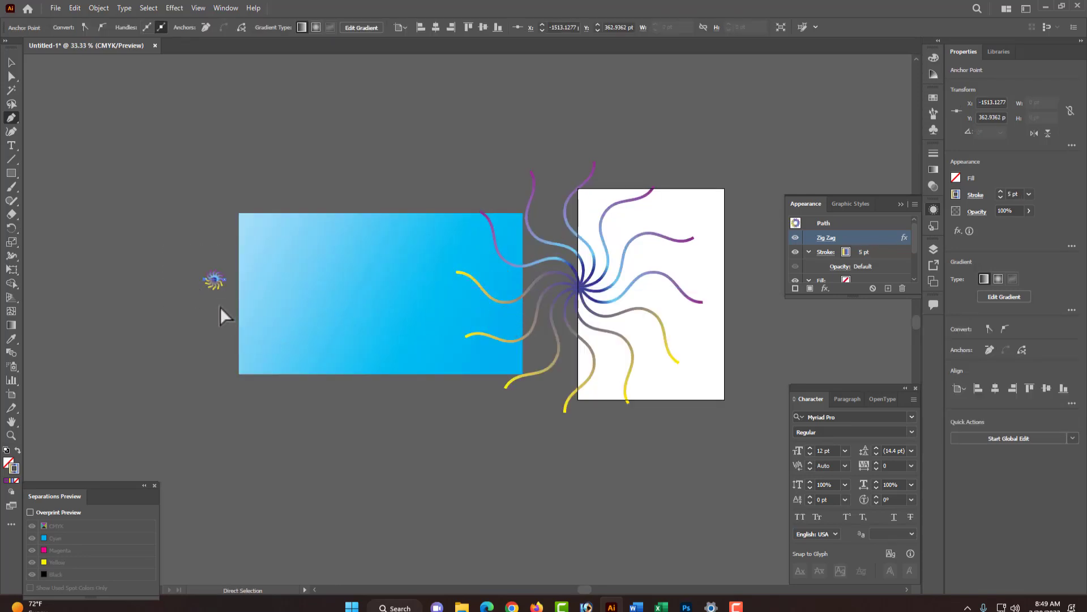
{"action": "left_click_drag", "start_coordinate": [172, 191], "coordinate": [723, 440]}
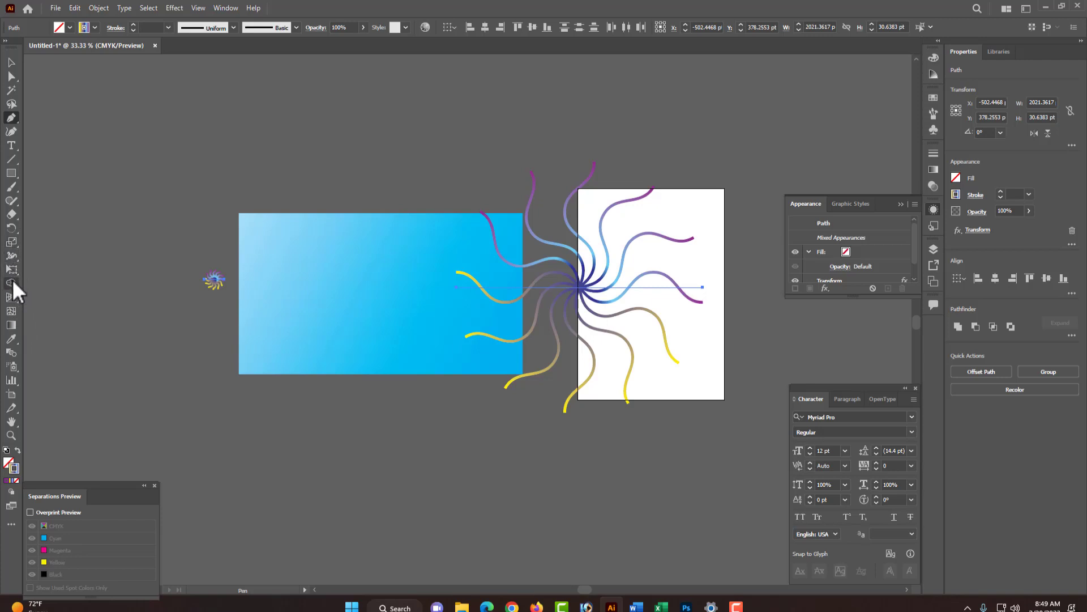
- Set the Blend Options spacing to Specified Distance of 2 pt
{"action": "double_click", "coordinate": [12, 352]}
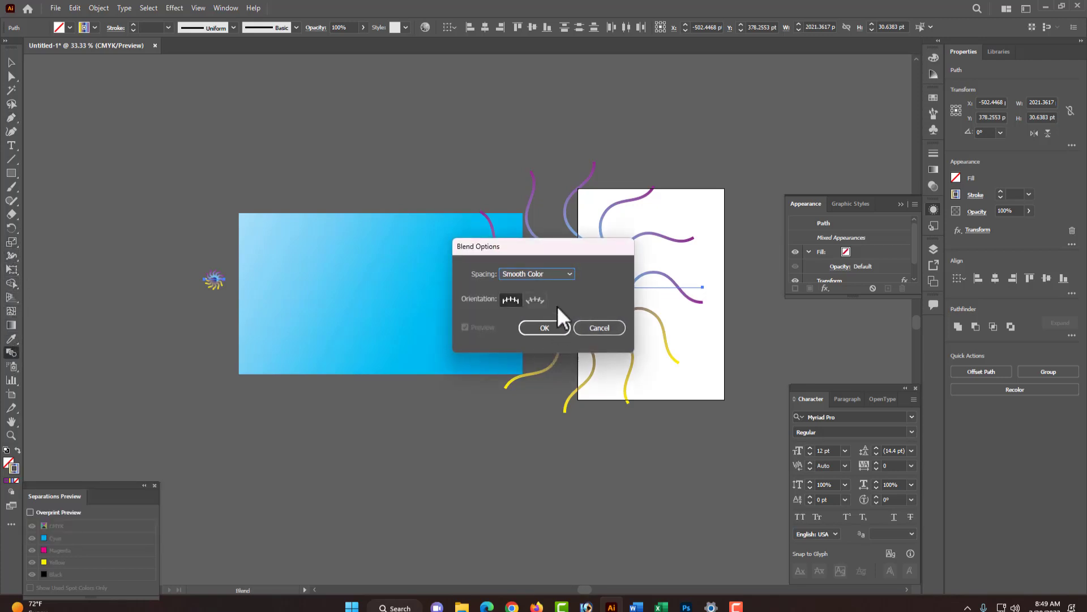
{"action": "left_click", "coordinate": [547, 273]}
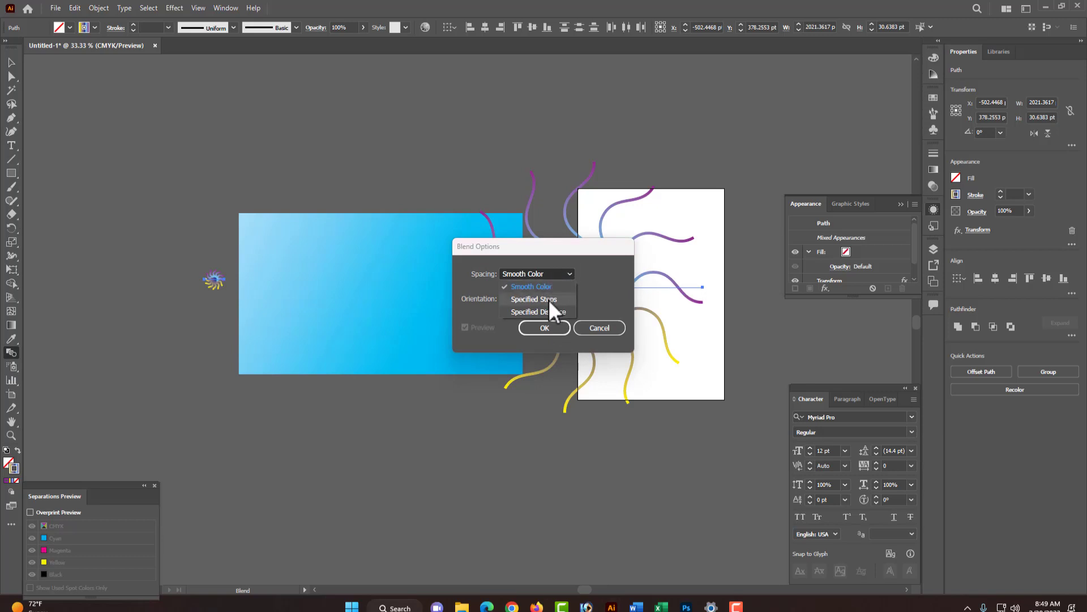
{"action": "left_click", "coordinate": [548, 300]}
{"action": "left_click", "coordinate": [535, 274]}
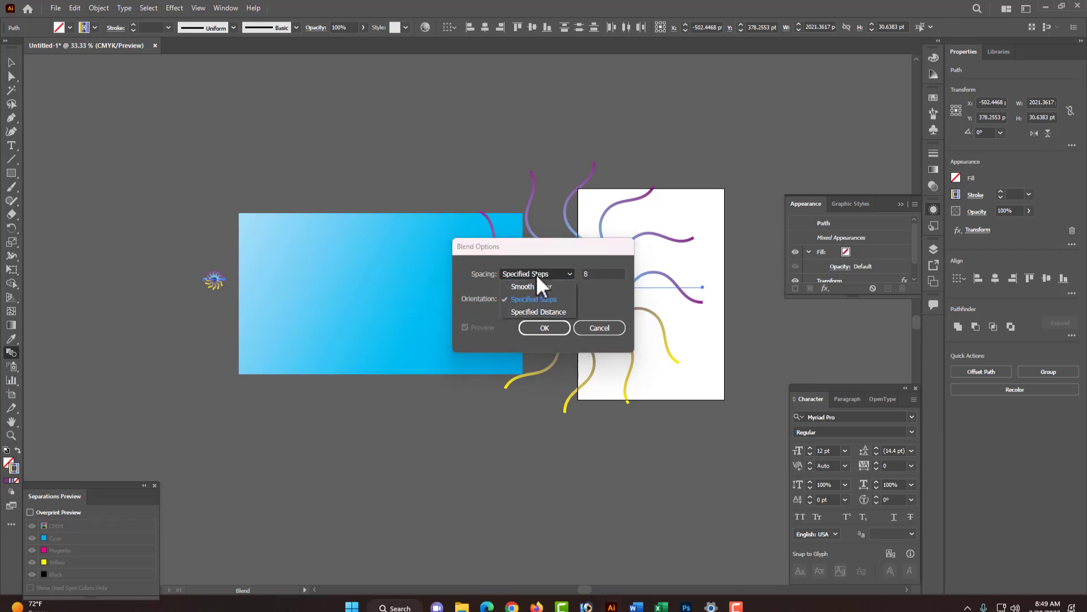
{"action": "left_click", "coordinate": [549, 311]}
{"action": "left_click_drag", "start_coordinate": [588, 274], "coordinate": [577, 278]}
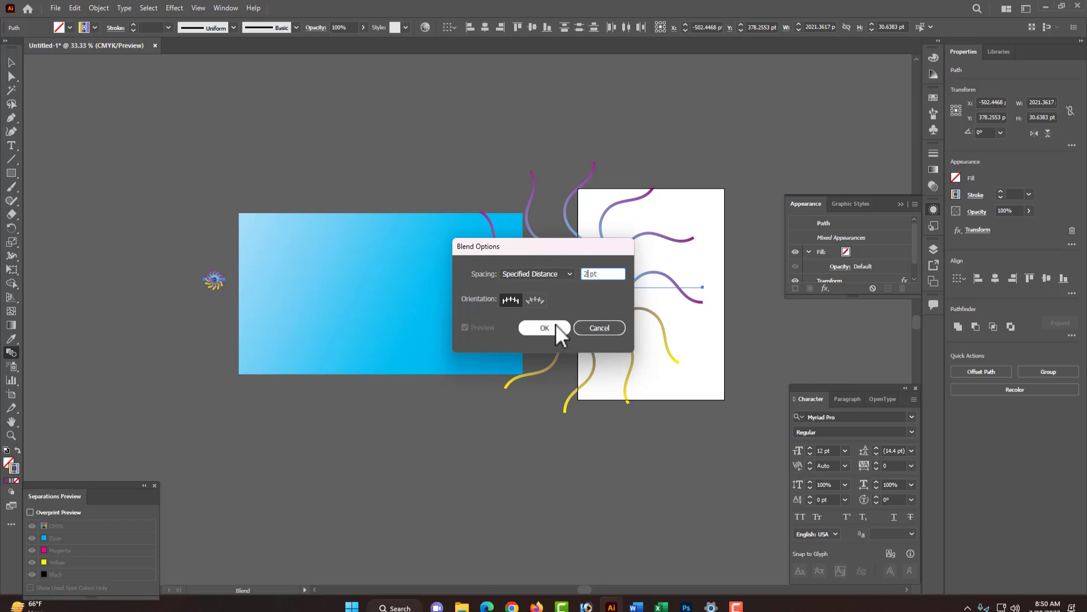
{"action": "left_click", "coordinate": [541, 328]}
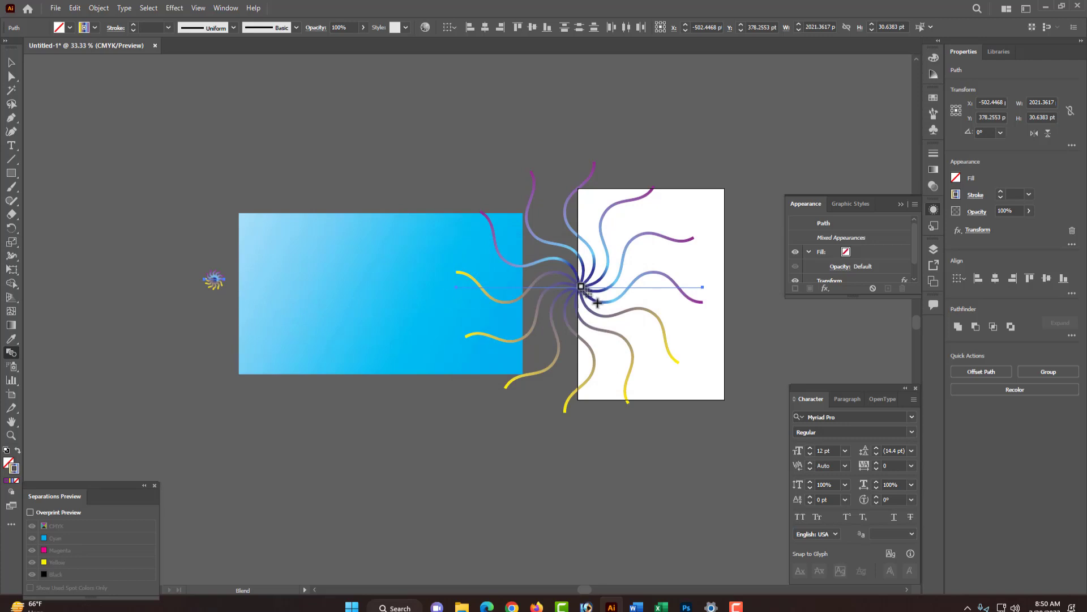
- Blend the small burst with the large burst using the Blend tool
{"action": "left_click", "coordinate": [581, 287]}
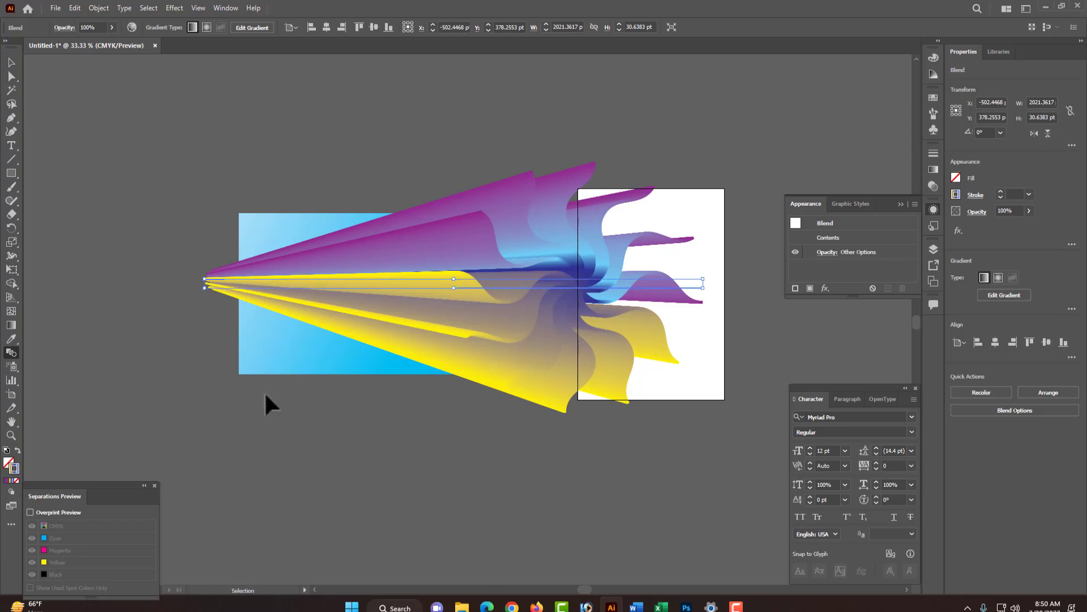
{"action": "left_click", "coordinate": [244, 174]}
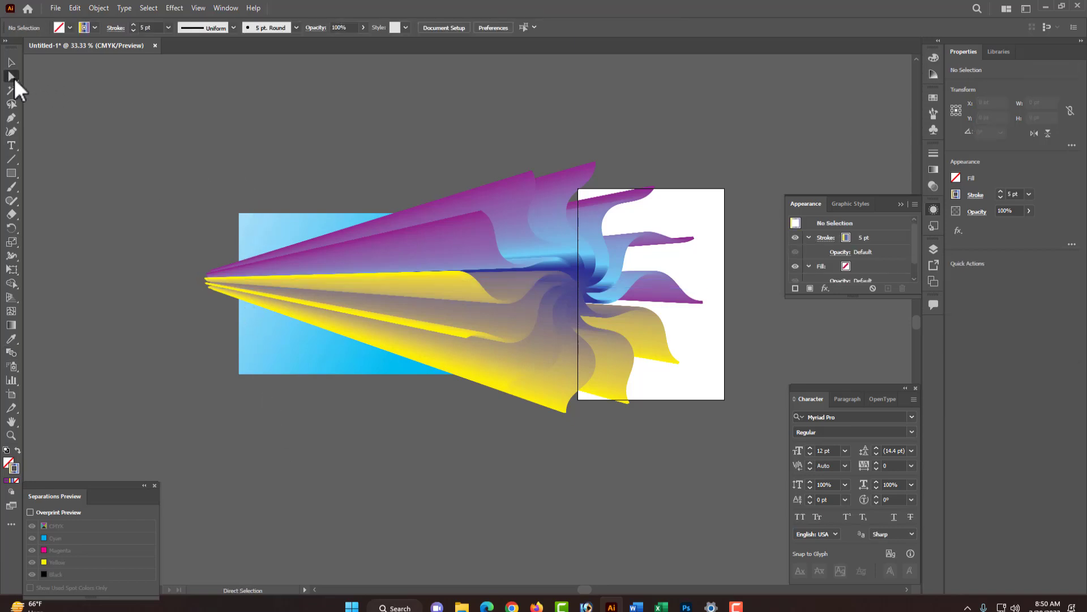
- Move the blended burst upward above the background with the Group Selection tool
{"action": "left_click_drag", "start_coordinate": [15, 77], "coordinate": [65, 91]}
{"action": "left_click", "coordinate": [601, 377]}
{"action": "scroll", "coordinate": [588, 375], "scroll_direction": "up", "scroll_amount": 2}
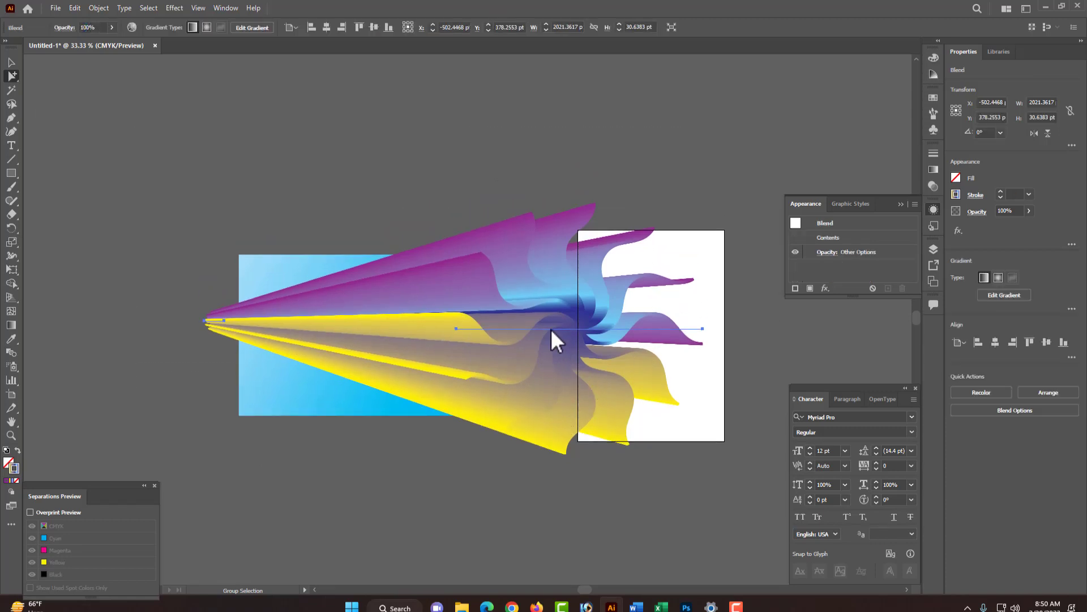
{"action": "left_click_drag", "start_coordinate": [550, 329], "coordinate": [550, 175]}
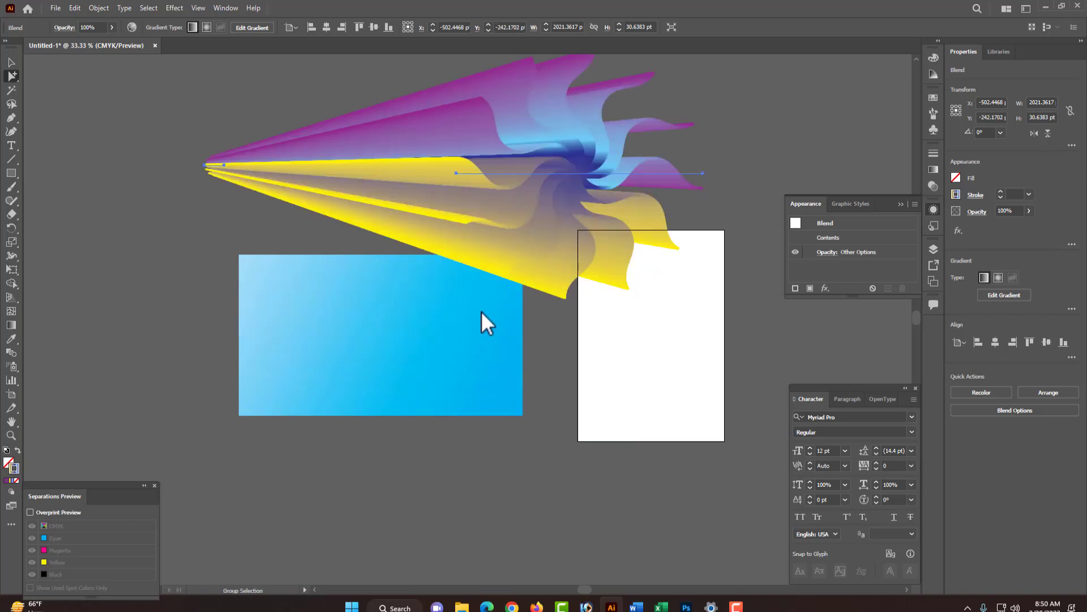
{"action": "scroll", "coordinate": [481, 311], "scroll_direction": "up", "scroll_amount": 2}
{"action": "left_click", "coordinate": [164, 258]}
{"action": "scroll", "coordinate": [423, 357], "scroll_direction": "down", "scroll_amount": 5}
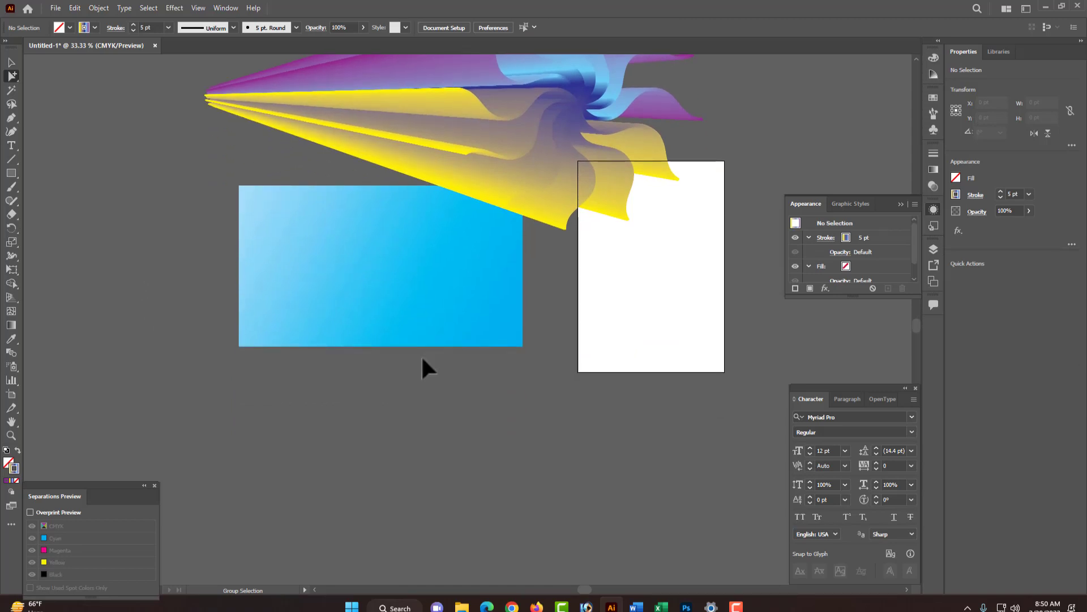
{"action": "left_click", "coordinate": [11, 117]}
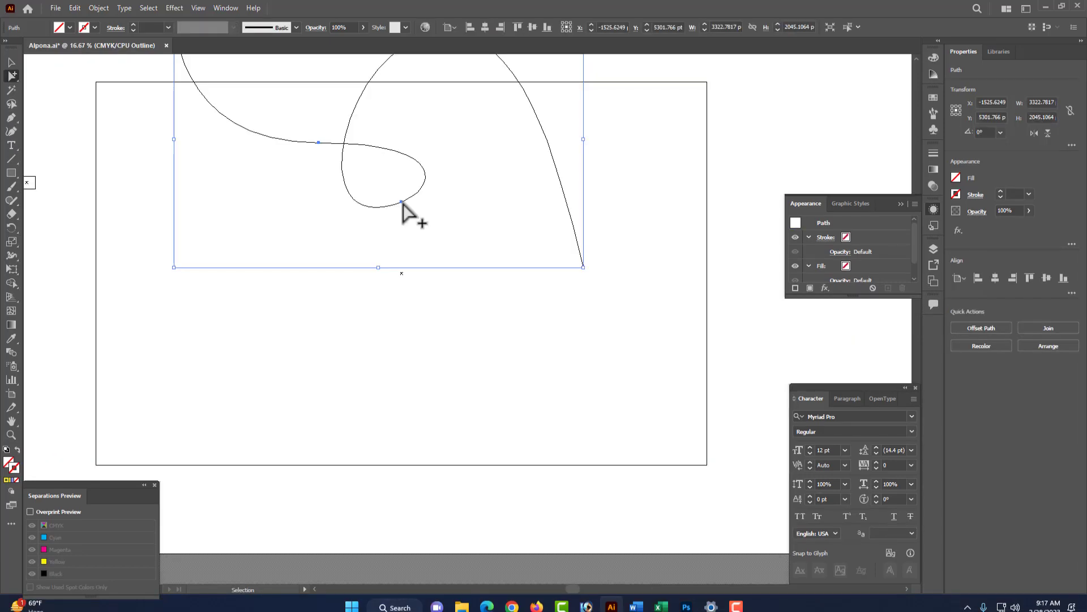
- Move the looping curve path down and stretch it wider across the gradient background
{"action": "key", "text": "ctrl+y"}
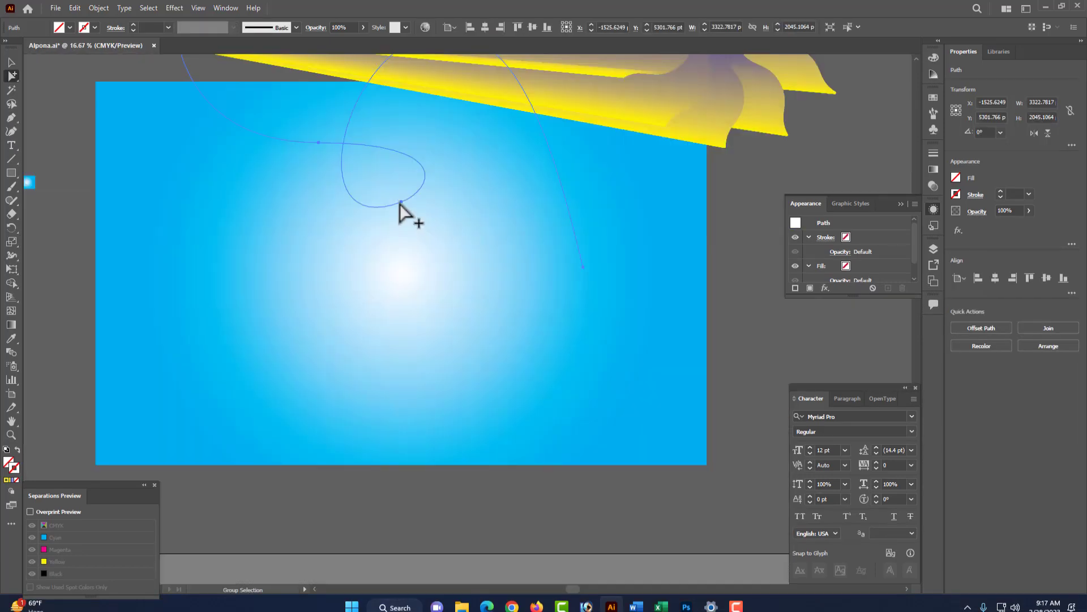
{"action": "left_click_drag", "start_coordinate": [400, 202], "coordinate": [408, 315]}
{"action": "left_click_drag", "start_coordinate": [401, 201], "coordinate": [425, 364]}
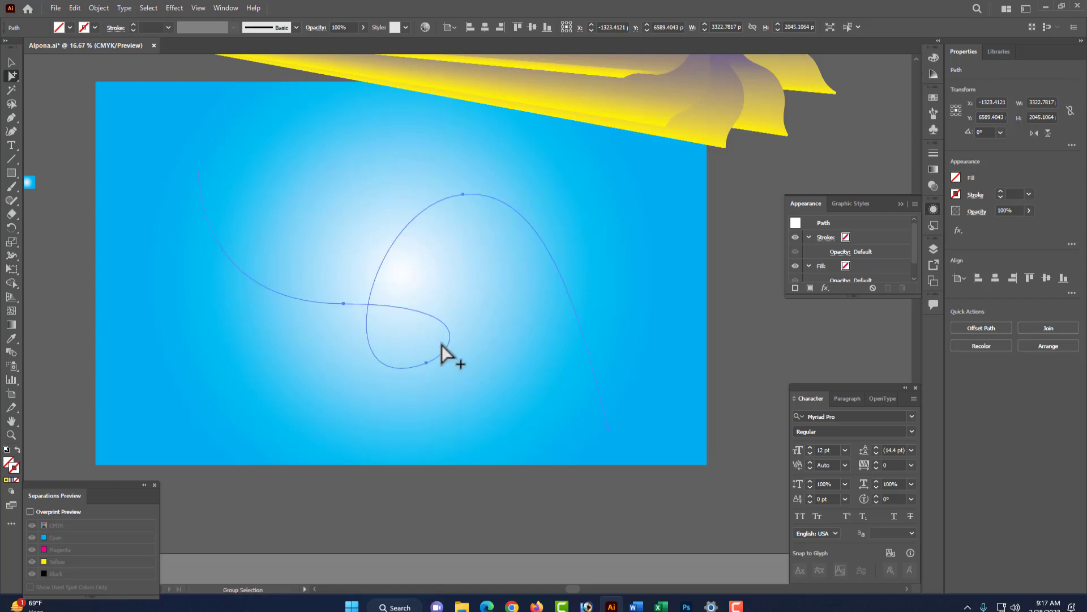
{"action": "key", "text": "ctrl"}
{"action": "key", "text": "ctrl"}
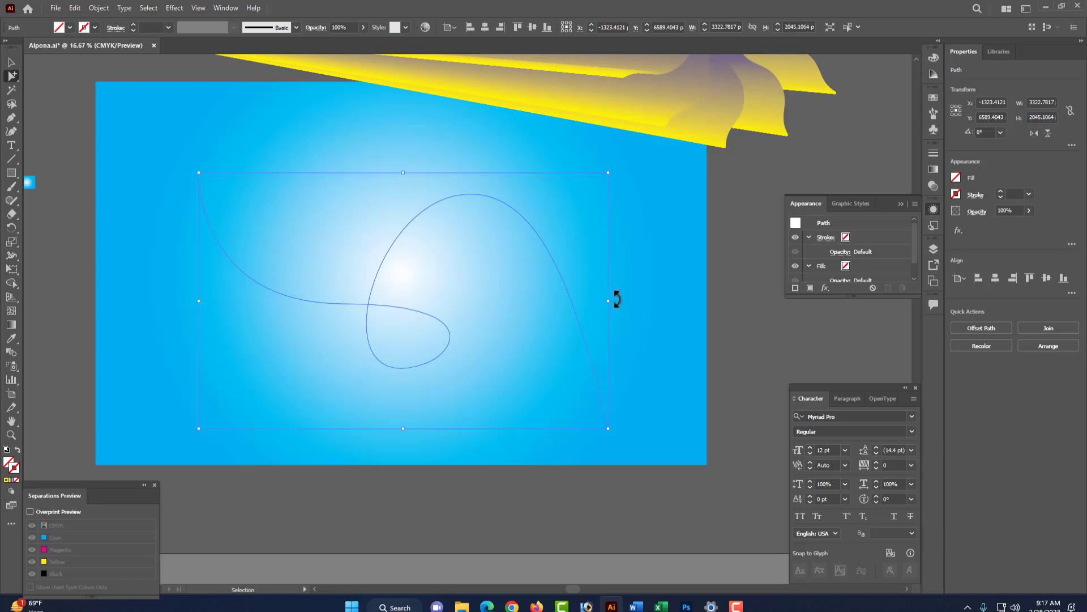
{"action": "left_click_drag", "start_coordinate": [614, 304], "coordinate": [721, 303]}
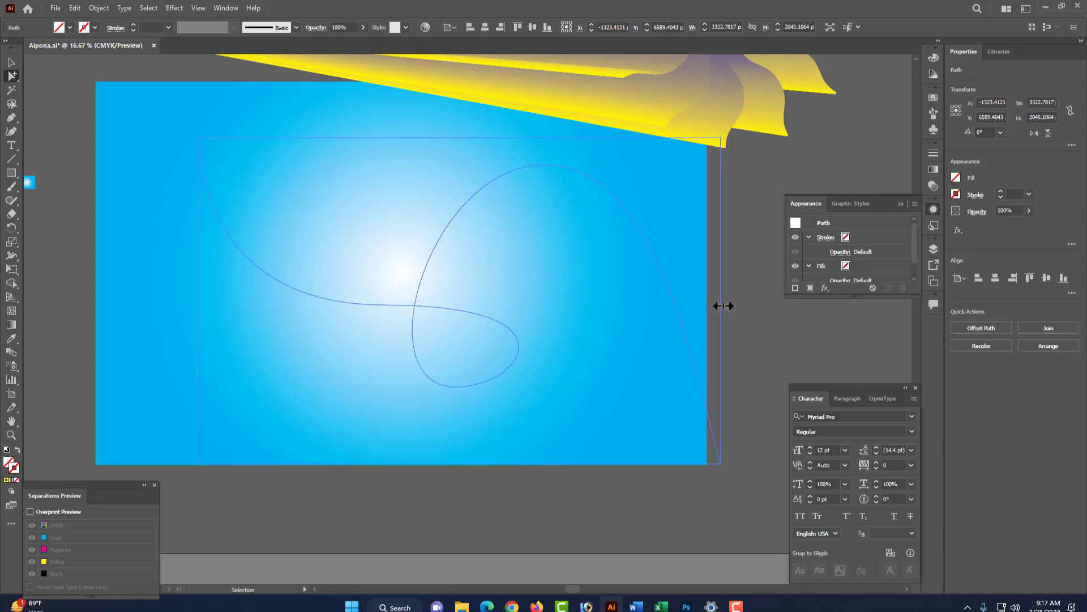
{"action": "left_click_drag", "start_coordinate": [202, 303], "coordinate": [76, 304]}
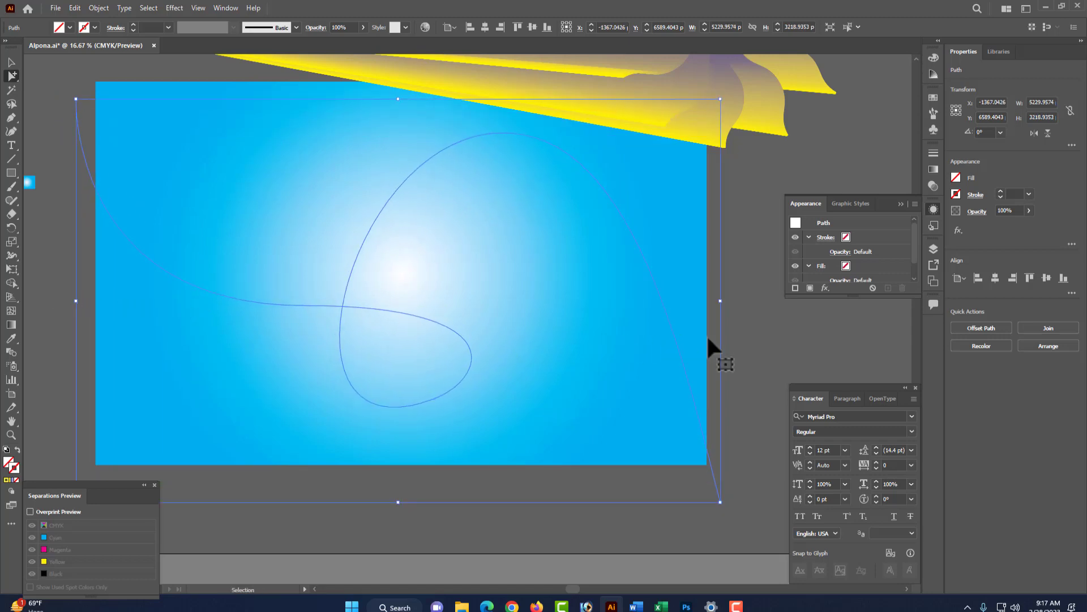
{"action": "left_click", "coordinate": [739, 337]}
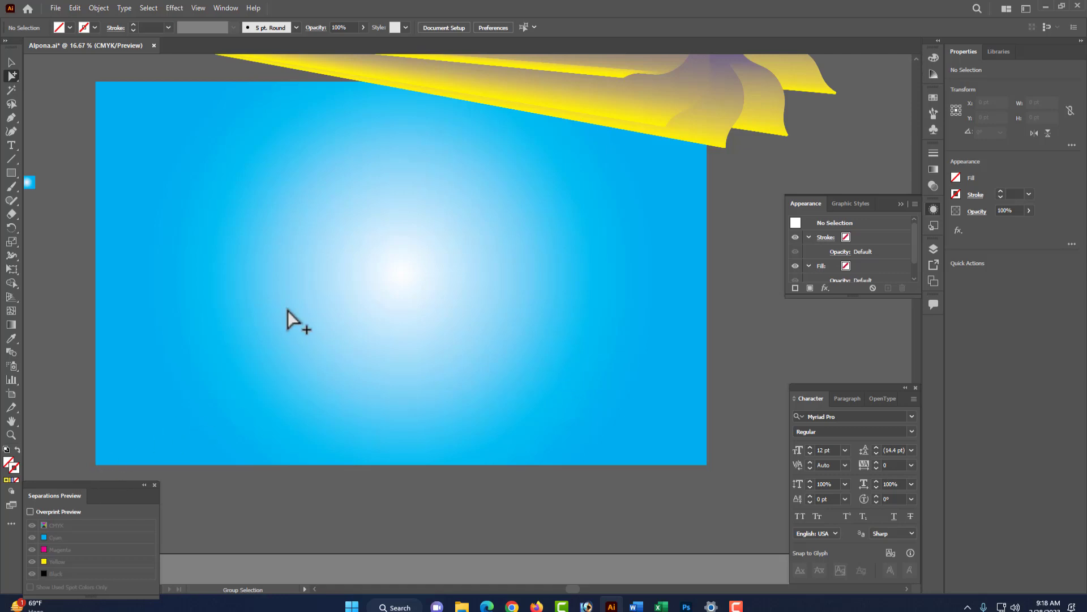
- Give the looping curve path a black stroke
{"action": "left_click_drag", "start_coordinate": [375, 366], "coordinate": [375, 366]}
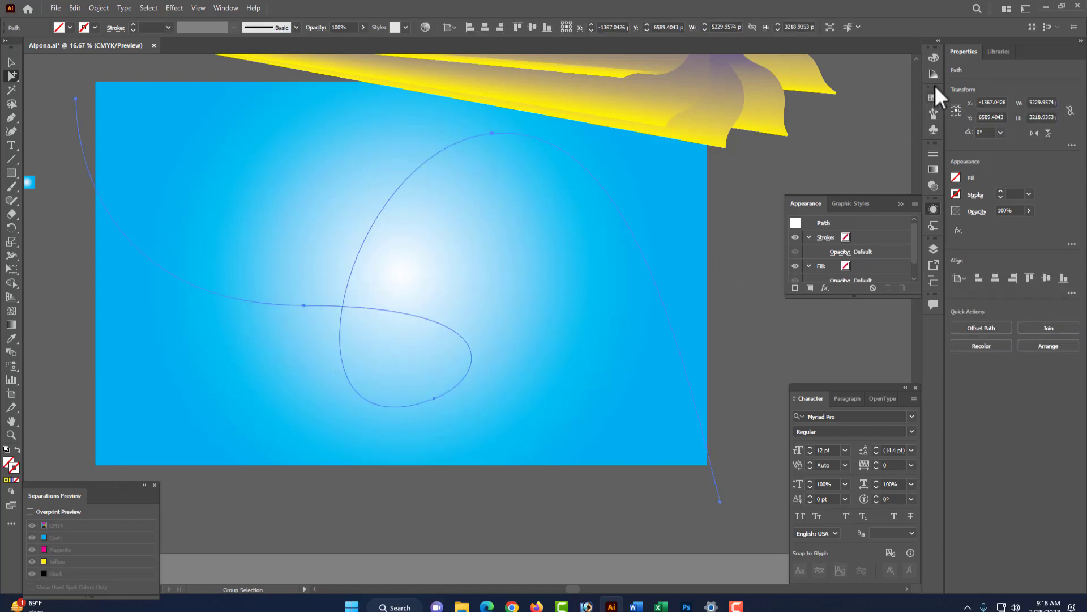
{"action": "left_click", "coordinate": [933, 58]}
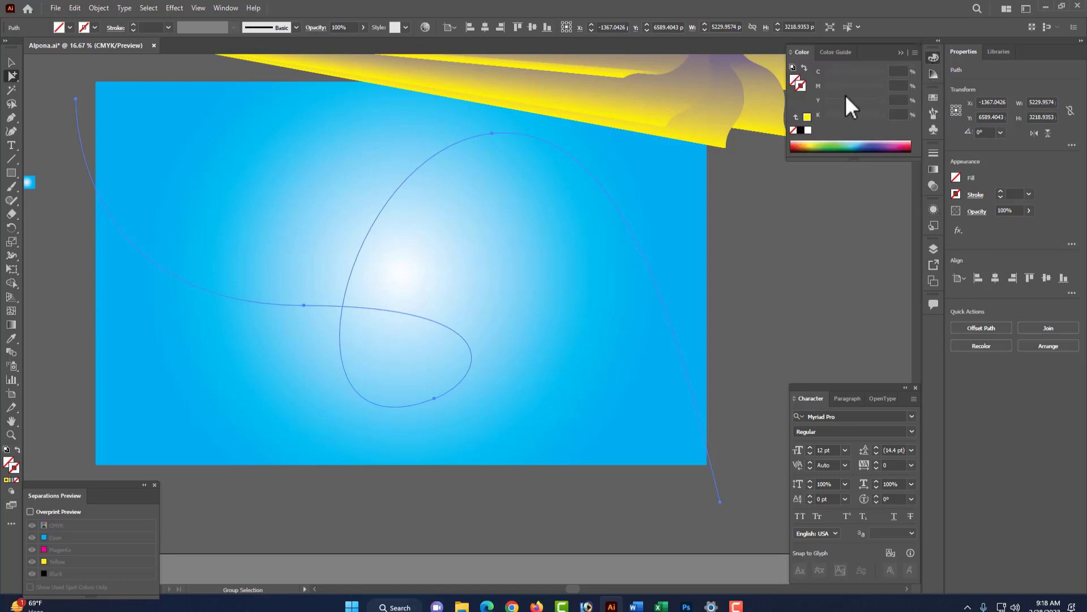
{"action": "left_click", "coordinate": [808, 130]}
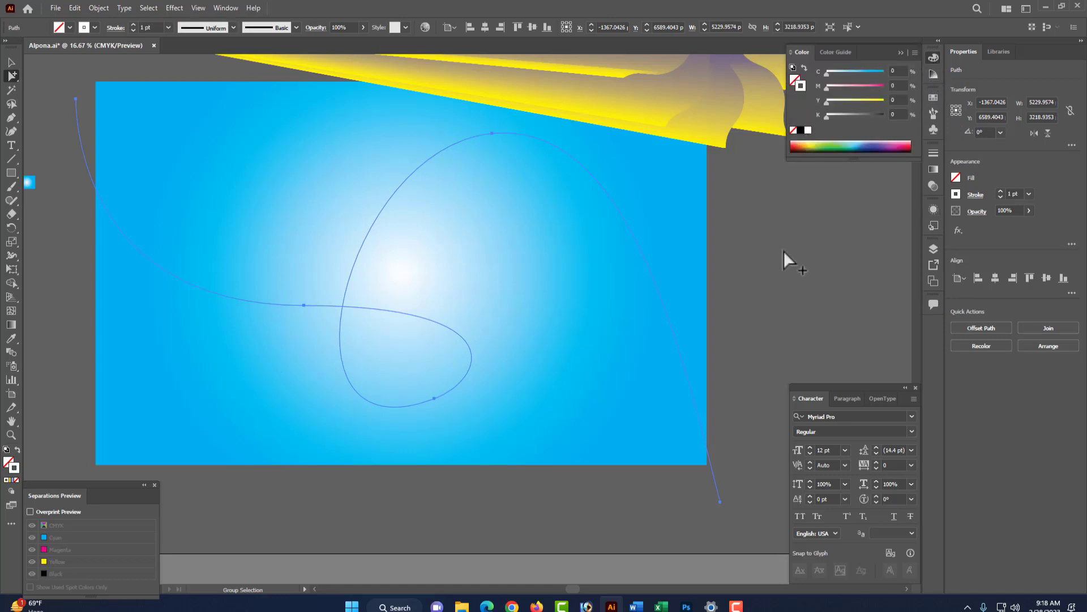
{"action": "left_click", "coordinate": [736, 248]}
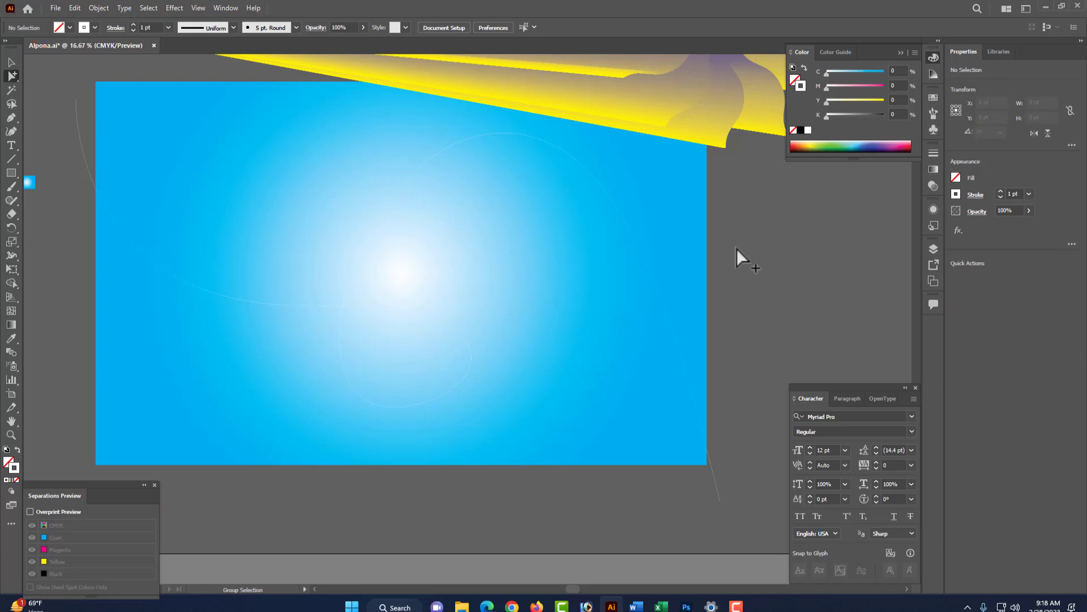
- Start a Pen path at the curve's left end, placing curved anchors that trace its loop
{"action": "left_click", "coordinate": [11, 118]}
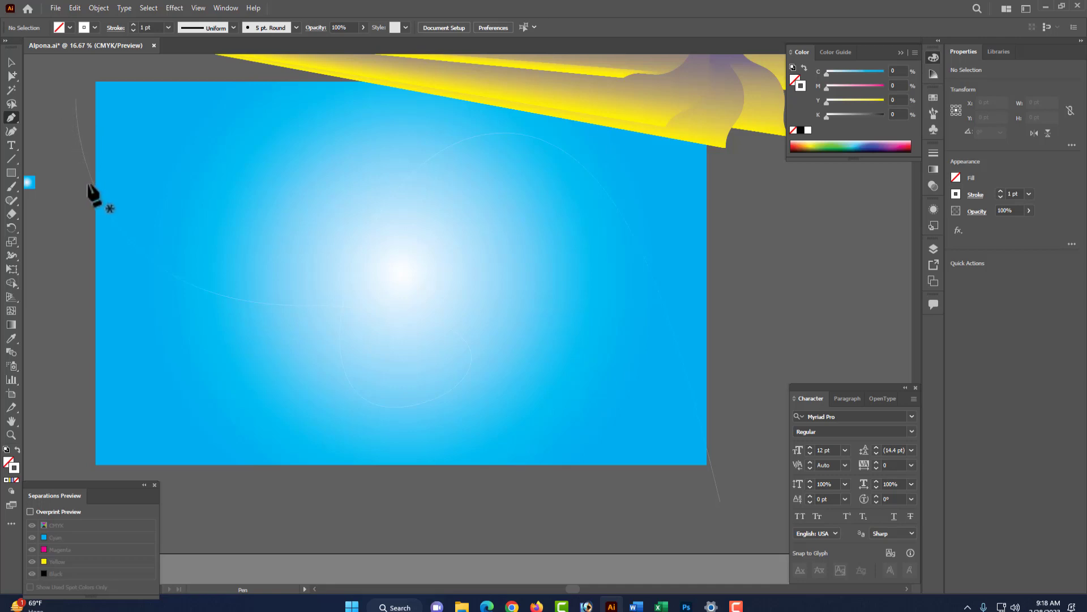
{"action": "left_click_drag", "start_coordinate": [88, 183], "coordinate": [137, 252]}
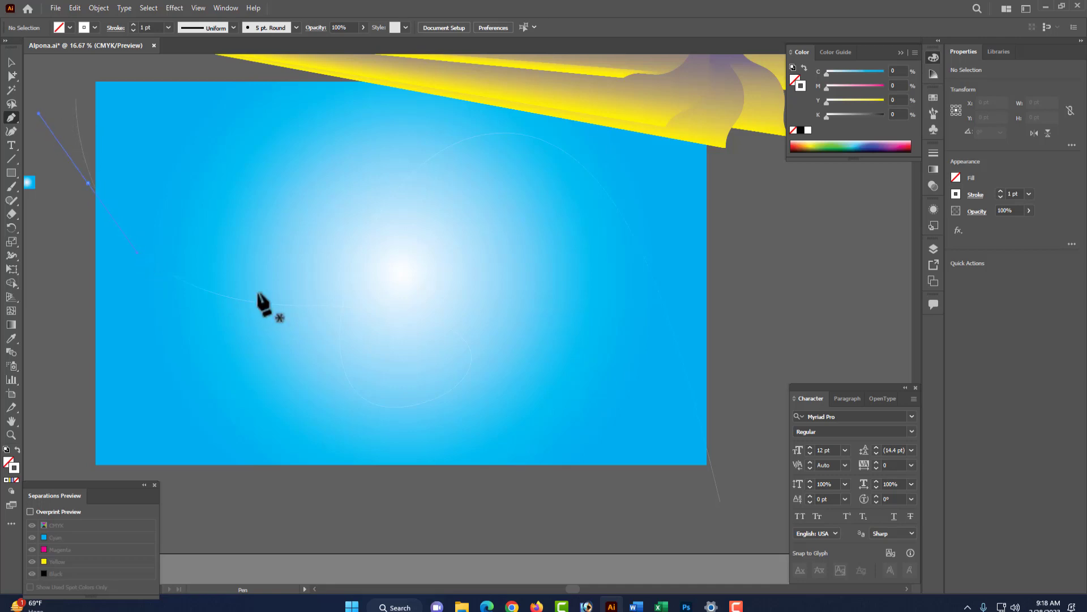
{"action": "left_click_drag", "start_coordinate": [428, 318], "coordinate": [568, 322]}
{"action": "key", "text": "ctrl"}
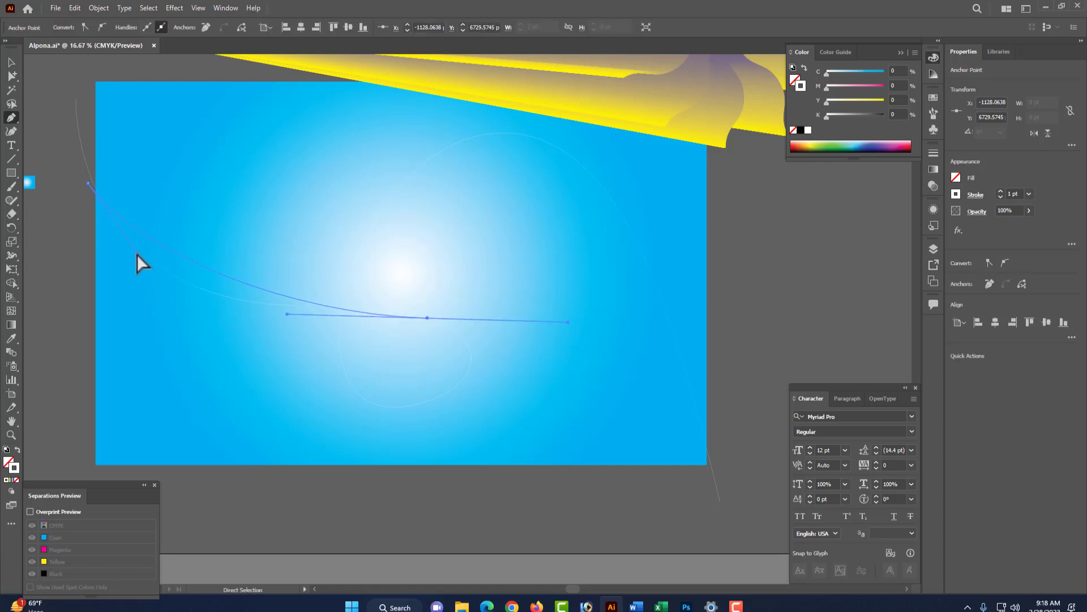
{"action": "left_click_drag", "start_coordinate": [137, 254], "coordinate": [156, 311]}
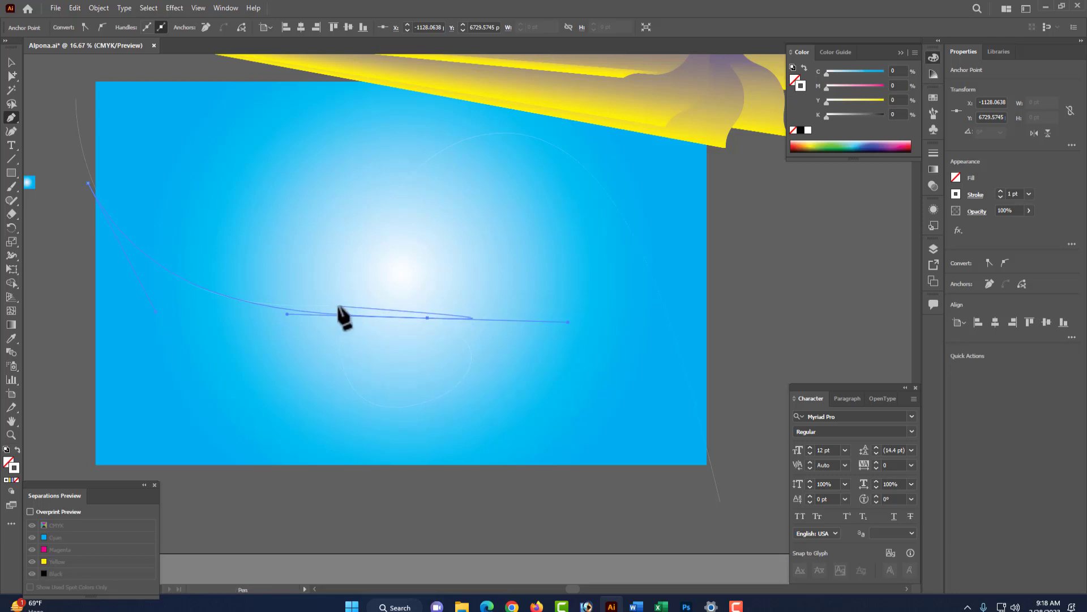
{"action": "left_click_drag", "start_coordinate": [340, 306], "coordinate": [307, 172]}
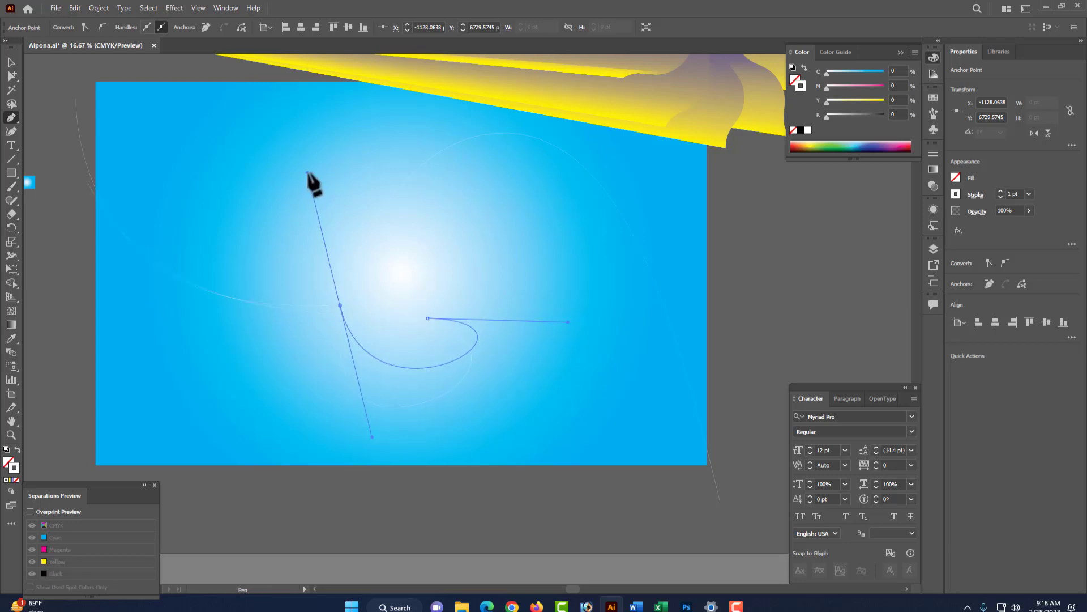
{"action": "key", "text": "ctrl"}
{"action": "left_click_drag", "start_coordinate": [374, 438], "coordinate": [342, 530]}
- Extend the pen path with a final curved anchor just past the background's lower-right corner
{"action": "key", "text": "space"}
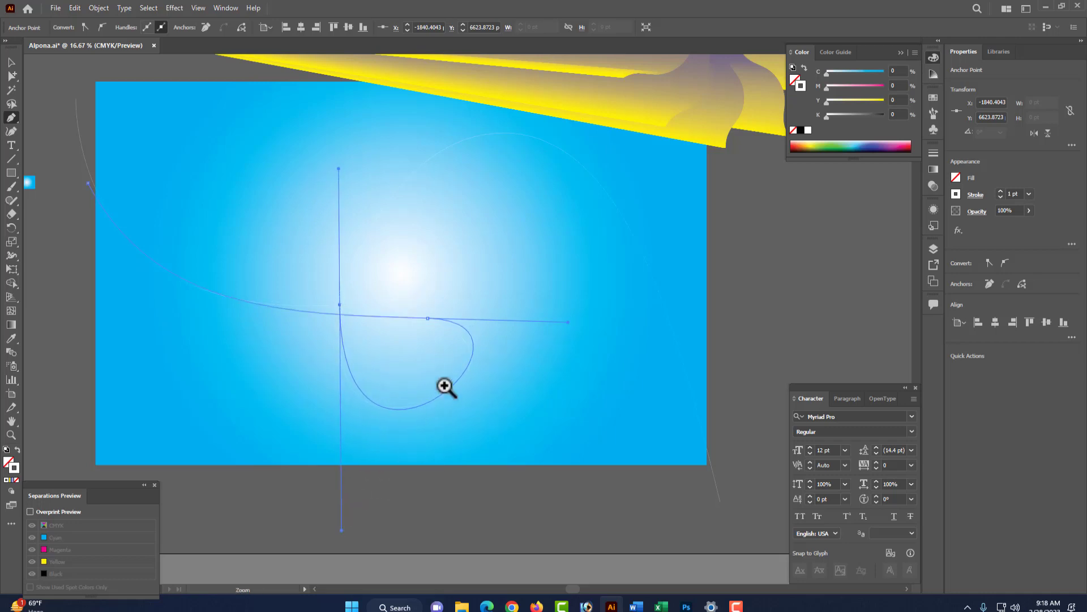
{"action": "left_click_drag", "start_coordinate": [380, 380], "coordinate": [378, 380]}
{"action": "left_click_drag", "start_coordinate": [709, 480], "coordinate": [728, 549]}
{"action": "key", "text": "ctrl"}
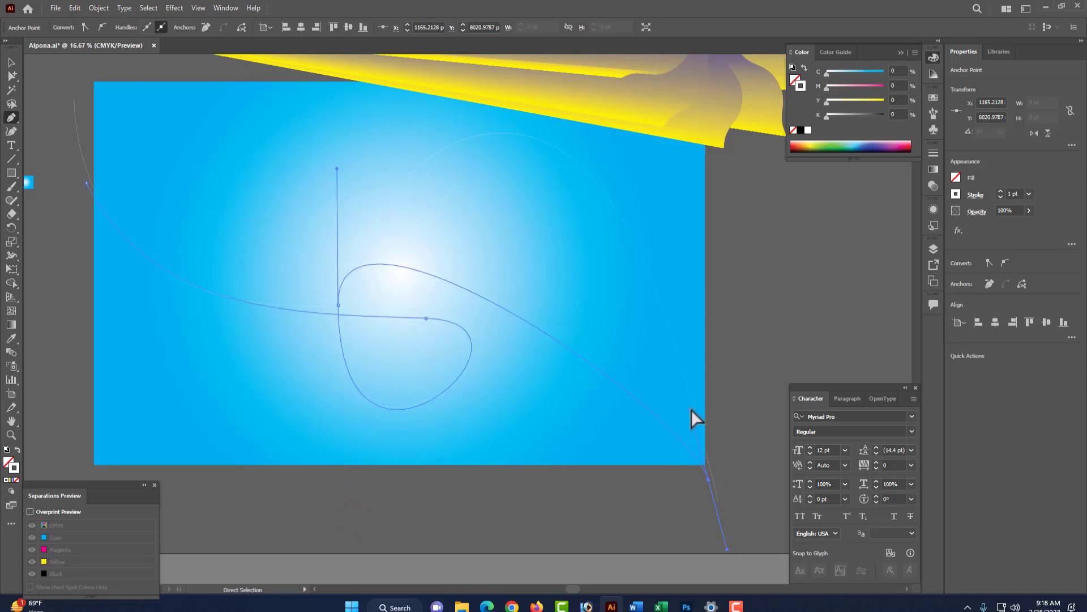
{"action": "left_click_drag", "start_coordinate": [677, 280], "coordinate": [679, 283]}
{"action": "left_click", "coordinate": [709, 482], "text": "ctrl"}
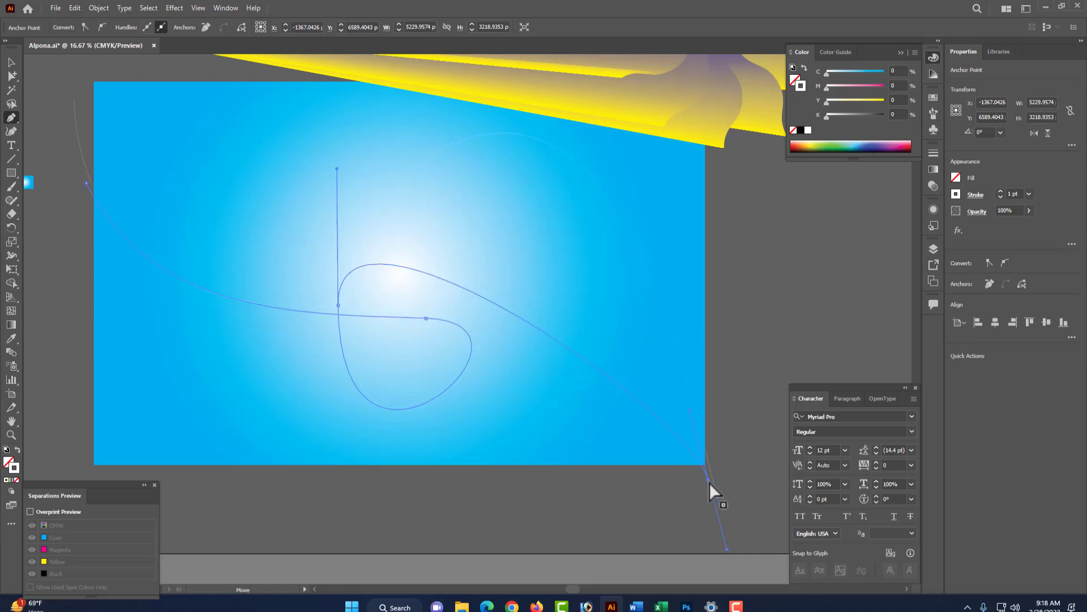
- Reshape the new path by adjusting its anchors and handles so it arcs high over the loop
{"action": "left_click_drag", "start_coordinate": [691, 413], "coordinate": [601, 60]}
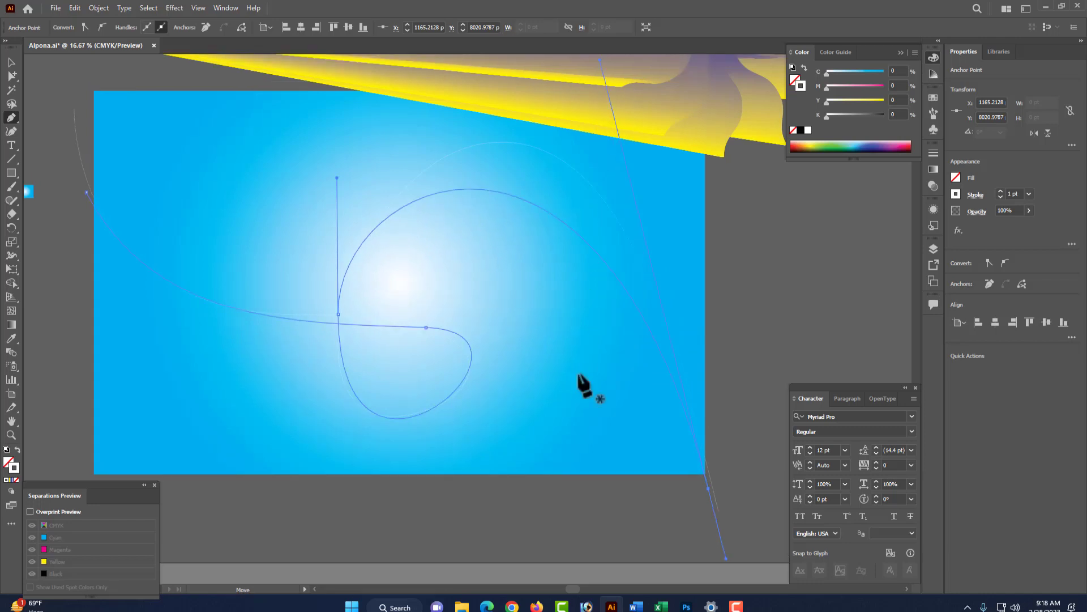
{"action": "scroll", "coordinate": [584, 385], "scroll_direction": "up", "scroll_amount": 3}
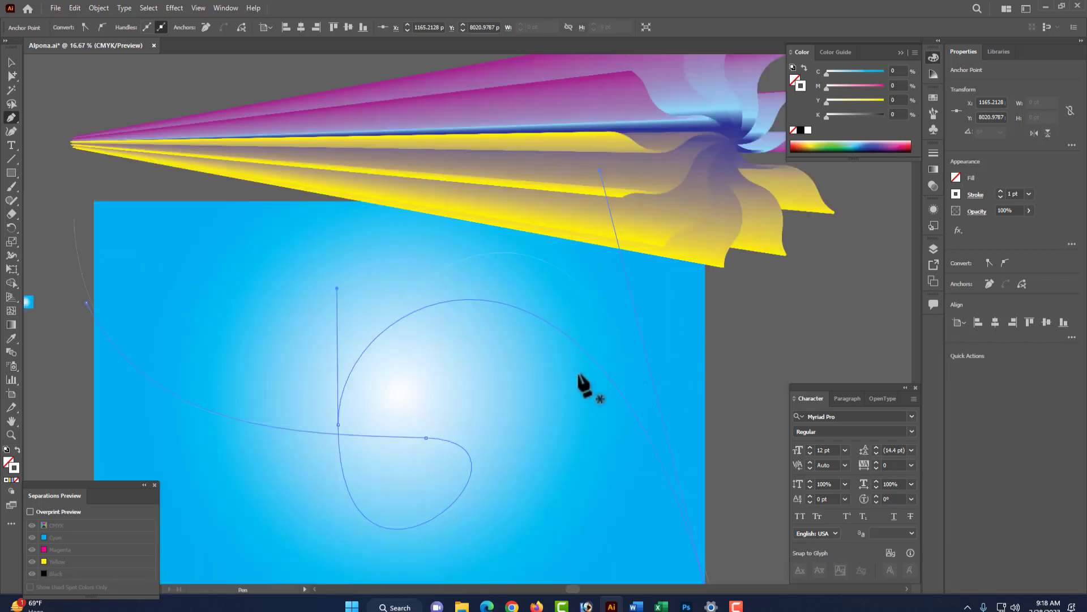
{"action": "scroll", "coordinate": [580, 379], "scroll_direction": "up", "scroll_amount": 2}
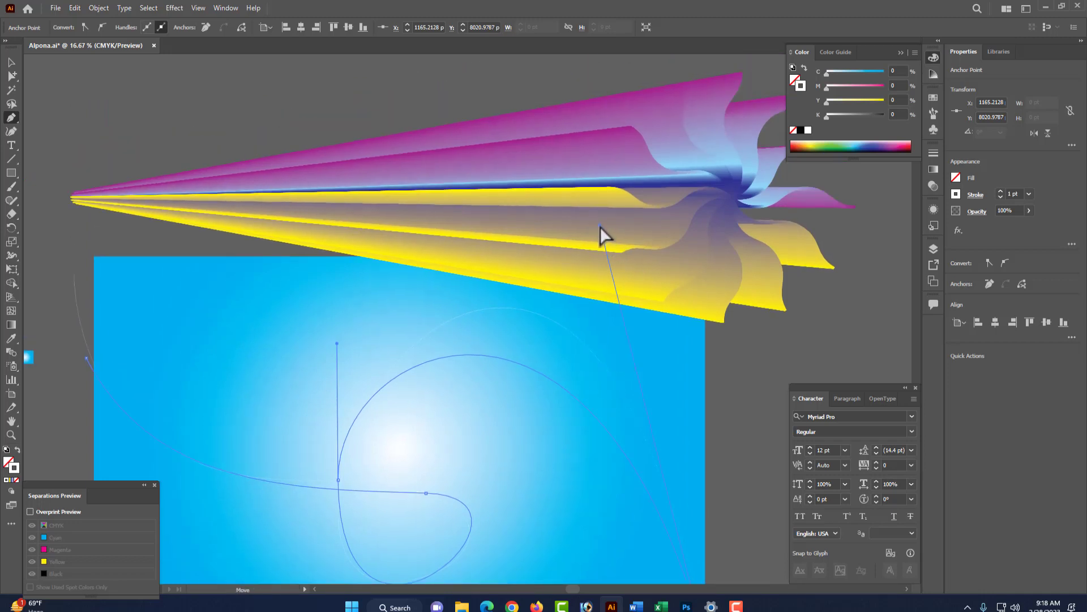
{"action": "left_click_drag", "start_coordinate": [600, 226], "coordinate": [595, 217]}
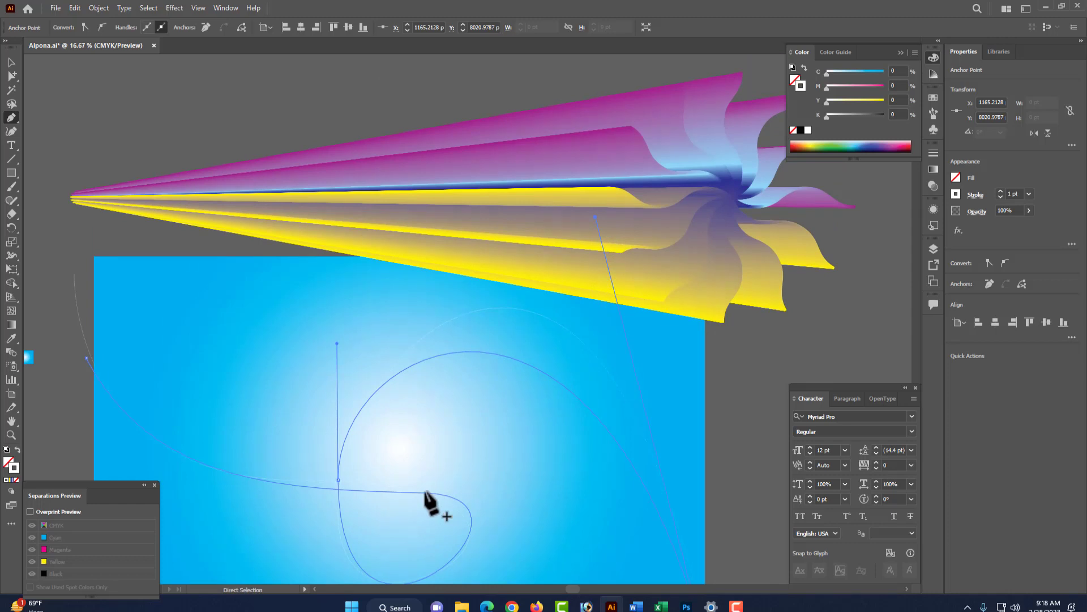
{"action": "left_click", "coordinate": [426, 493], "text": "ctrl"}
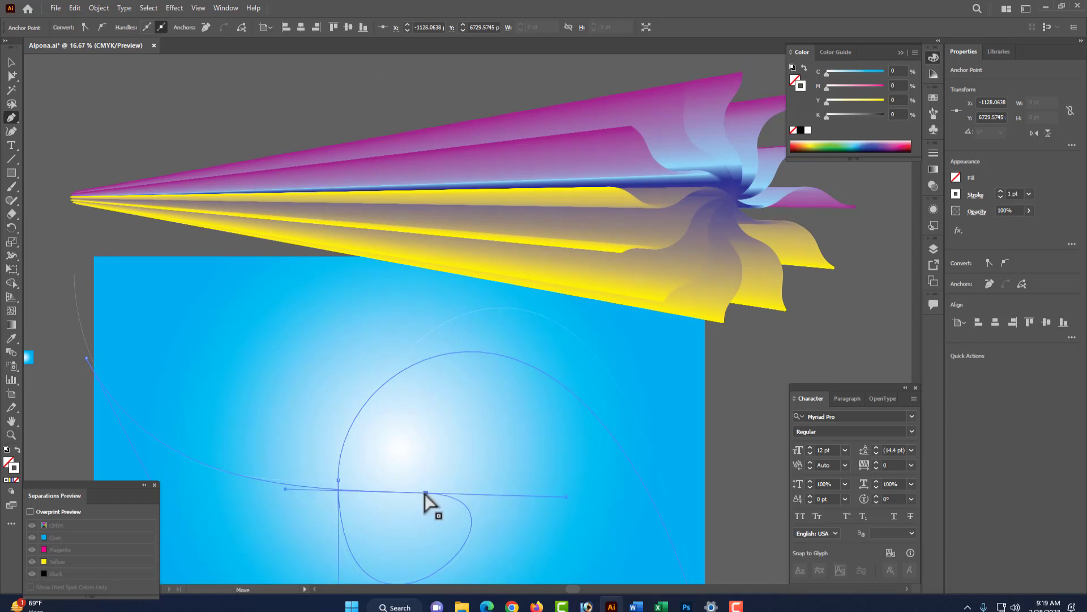
{"action": "left_click_drag", "start_coordinate": [425, 494], "coordinate": [413, 484]}
{"action": "scroll", "coordinate": [505, 501], "scroll_direction": "down", "scroll_amount": 2}
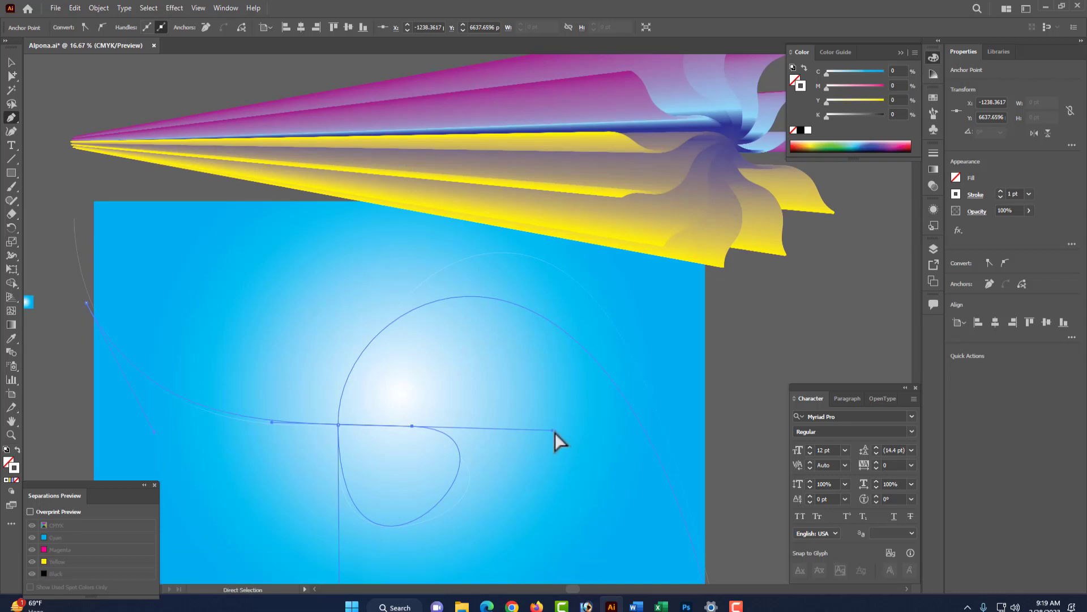
{"action": "left_click_drag", "start_coordinate": [554, 432], "coordinate": [567, 442]}
{"action": "scroll", "coordinate": [389, 490], "scroll_direction": "down", "scroll_amount": 5}
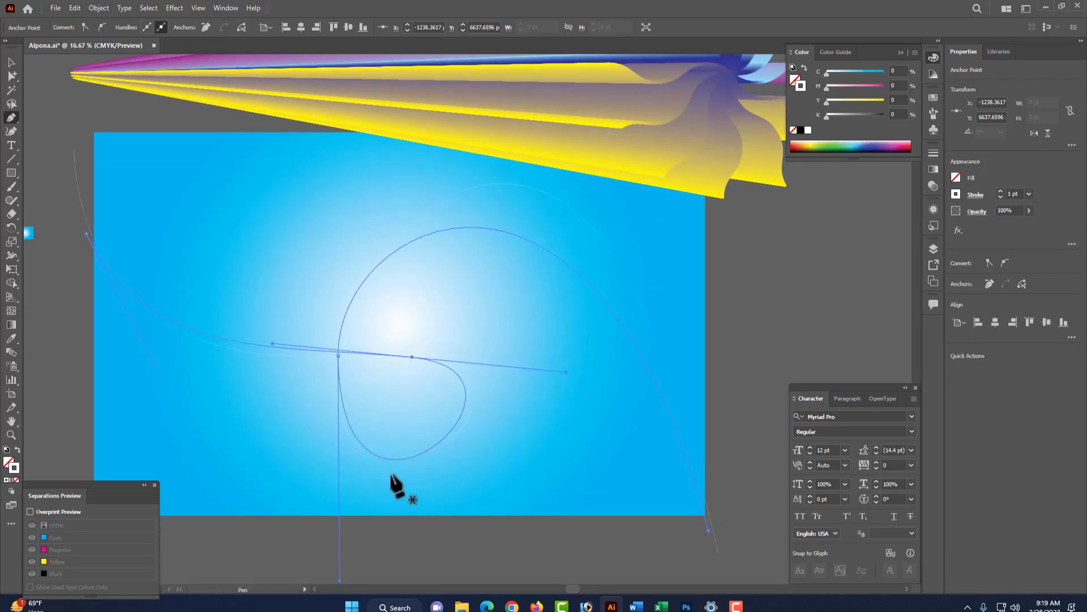
{"action": "scroll", "coordinate": [386, 474], "scroll_direction": "down", "scroll_amount": 1}
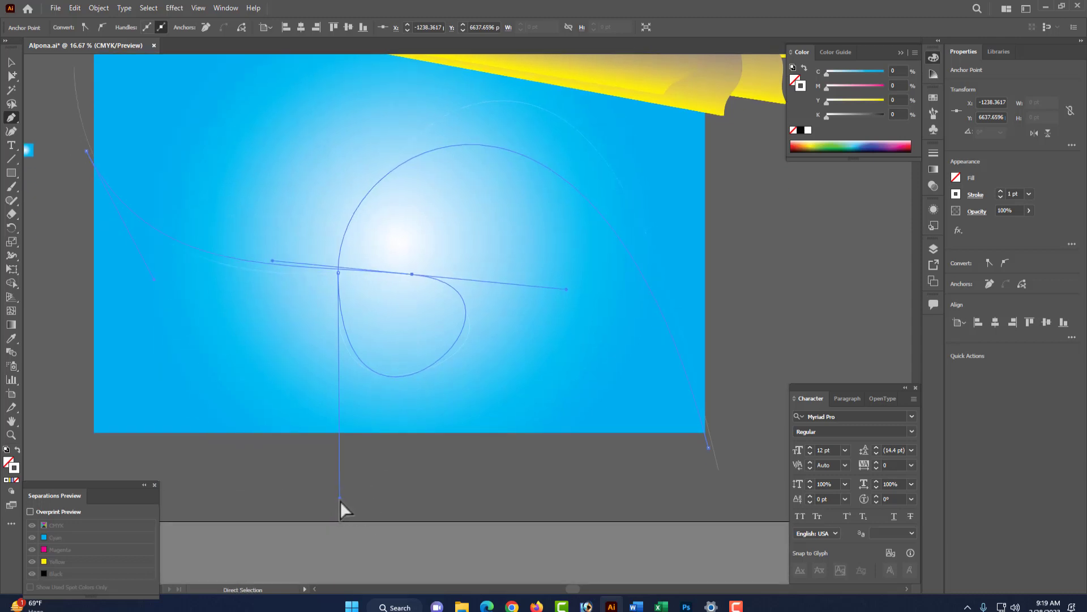
{"action": "left_click_drag", "start_coordinate": [341, 500], "coordinate": [352, 497]}
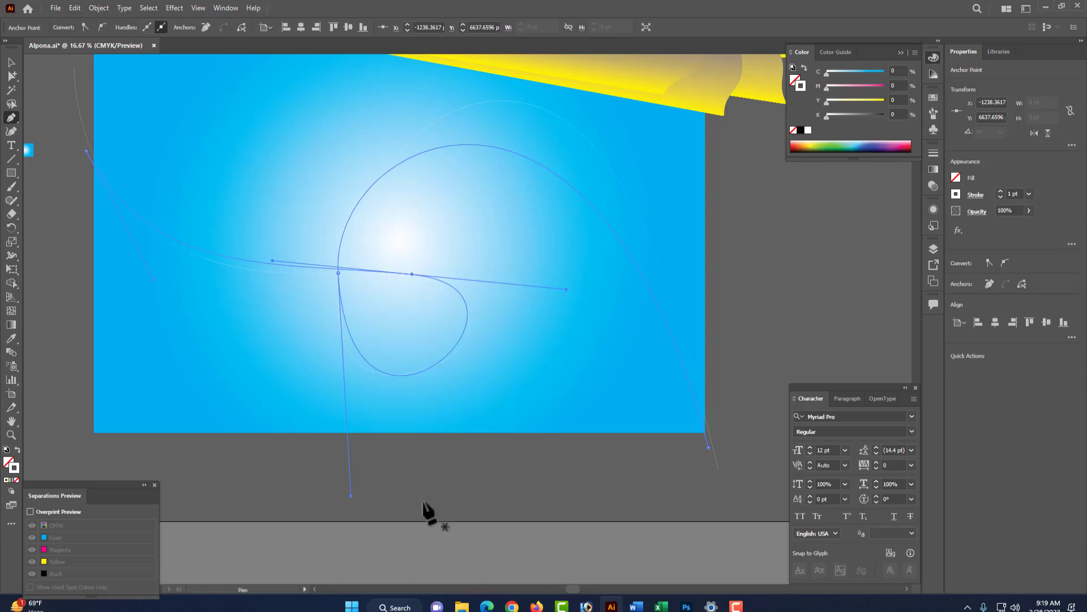
{"action": "scroll", "coordinate": [411, 498], "scroll_direction": "up", "scroll_amount": 9}
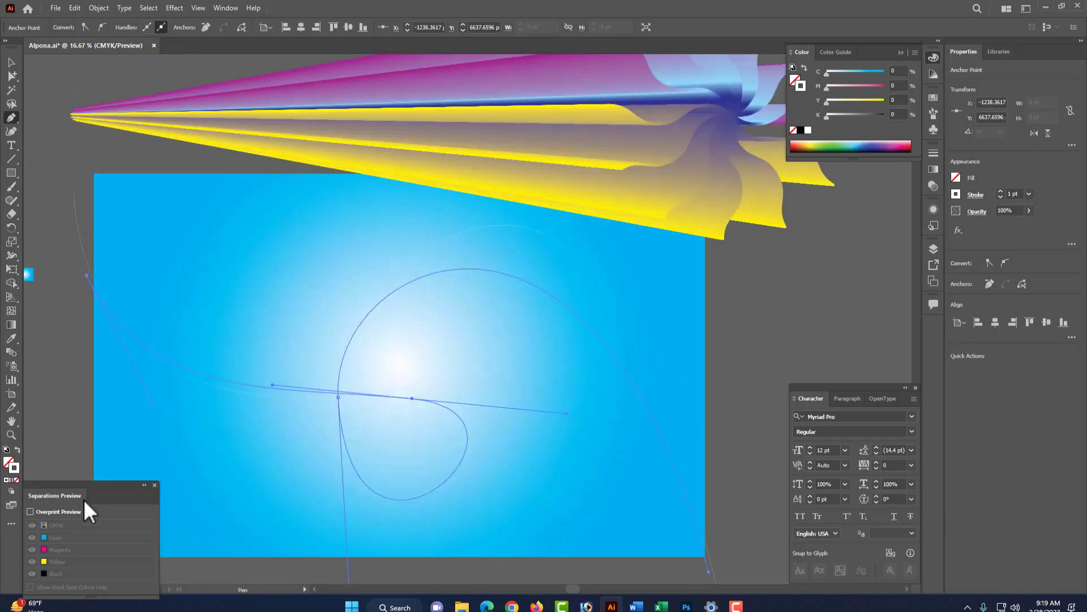
- Apply a gradient to the curved path's stroke and deselect it
{"action": "left_click", "coordinate": [12, 480]}
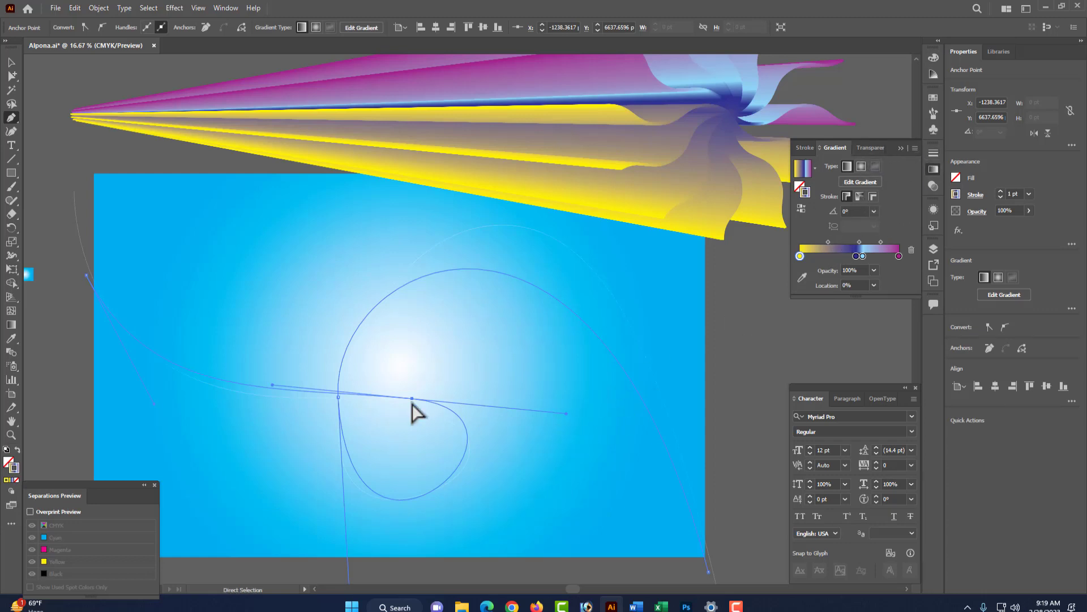
{"action": "left_click", "coordinate": [78, 208]}
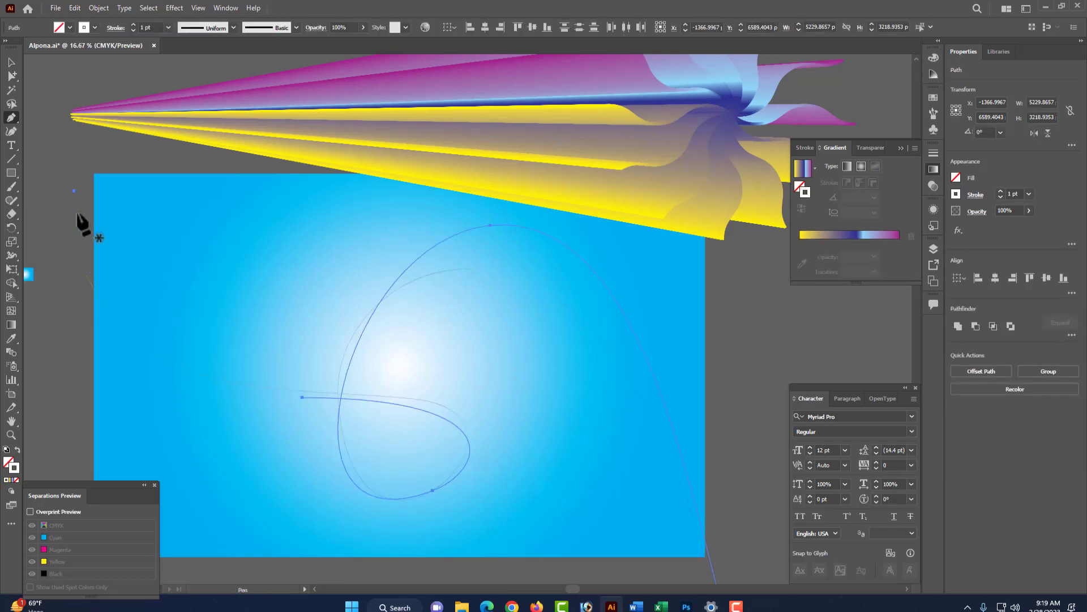
{"action": "key", "text": "ctrl+shift+a"}
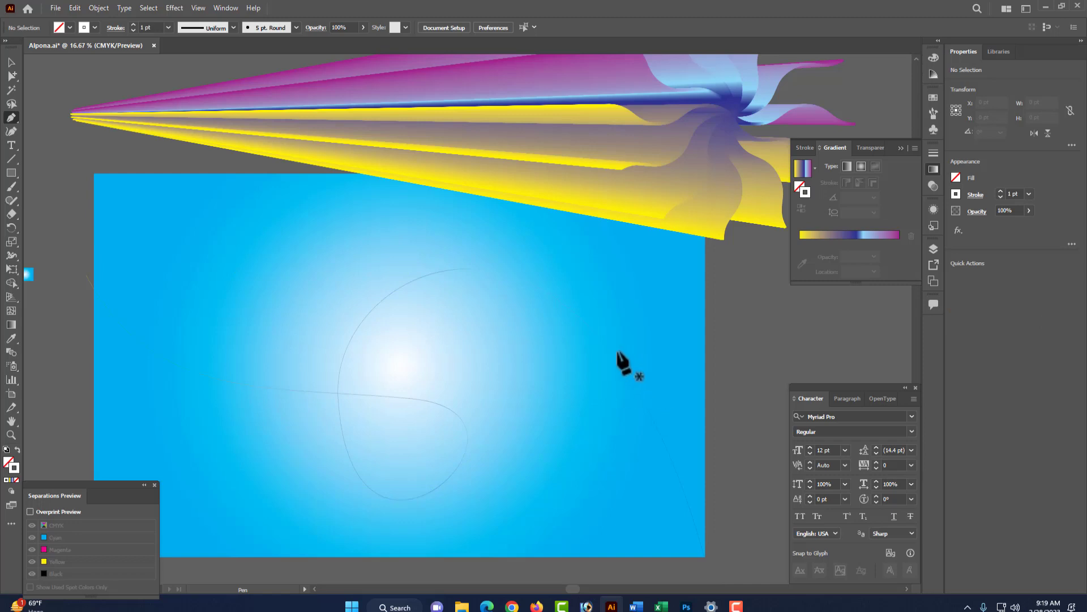
- Set the curved path's stroke weight to 16 pt
{"action": "left_click", "coordinate": [605, 357], "text": "ctrl"}
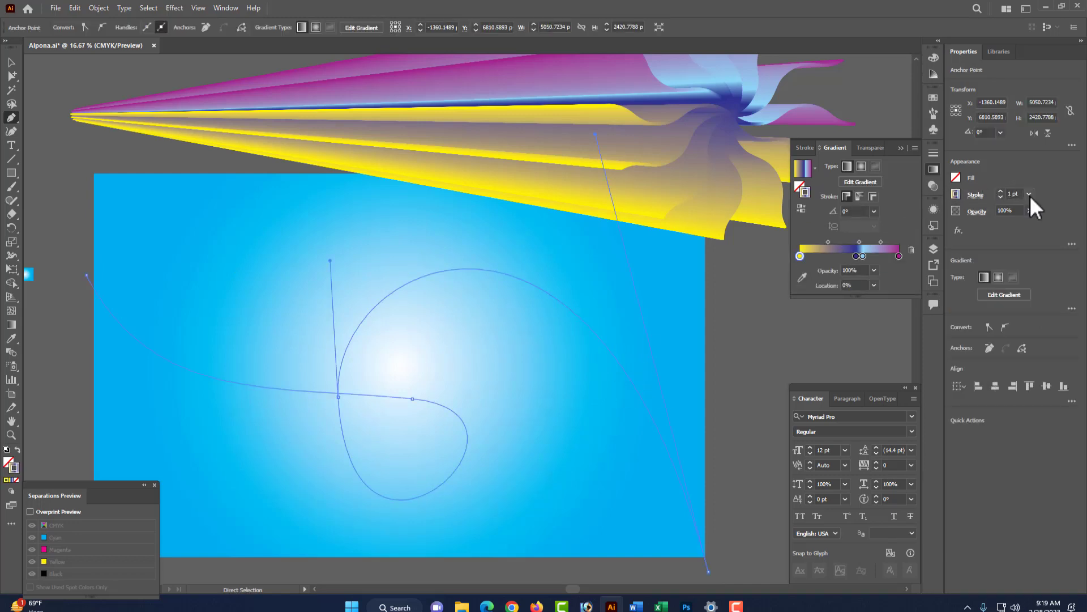
{"action": "left_click", "coordinate": [1030, 194]}
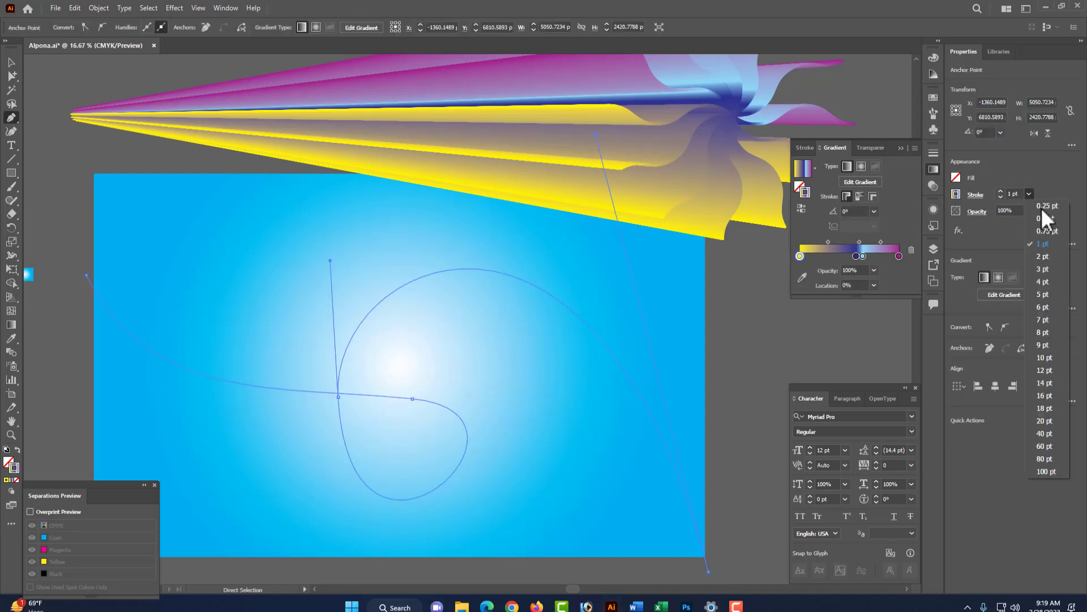
{"action": "left_click", "coordinate": [1045, 396]}
{"action": "left_click", "coordinate": [541, 429], "text": "ctrl"}
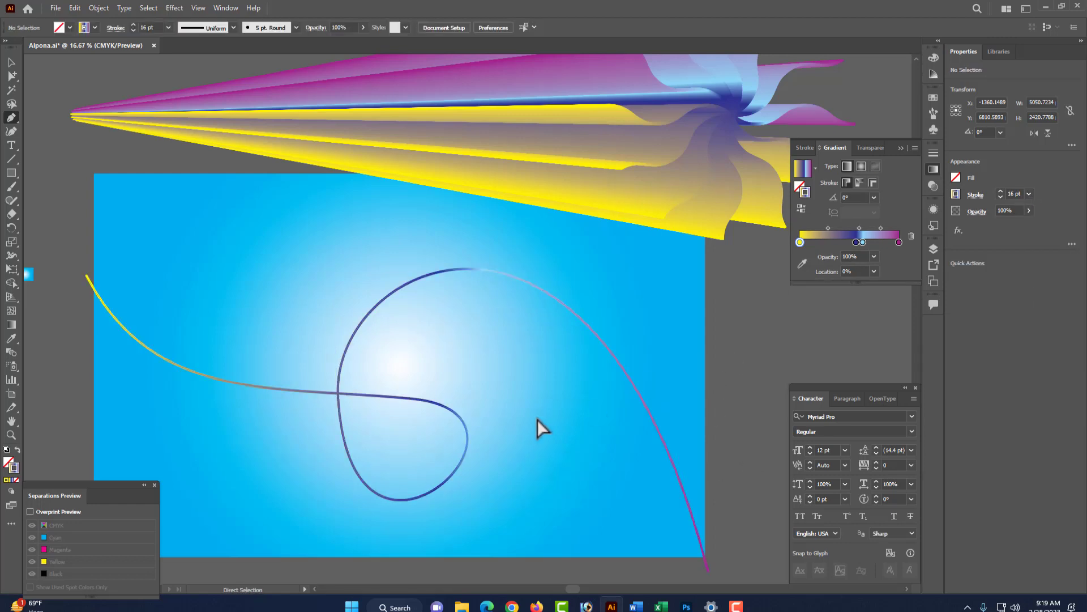
{"action": "left_click", "coordinate": [482, 383], "text": "ctrl+alt"}
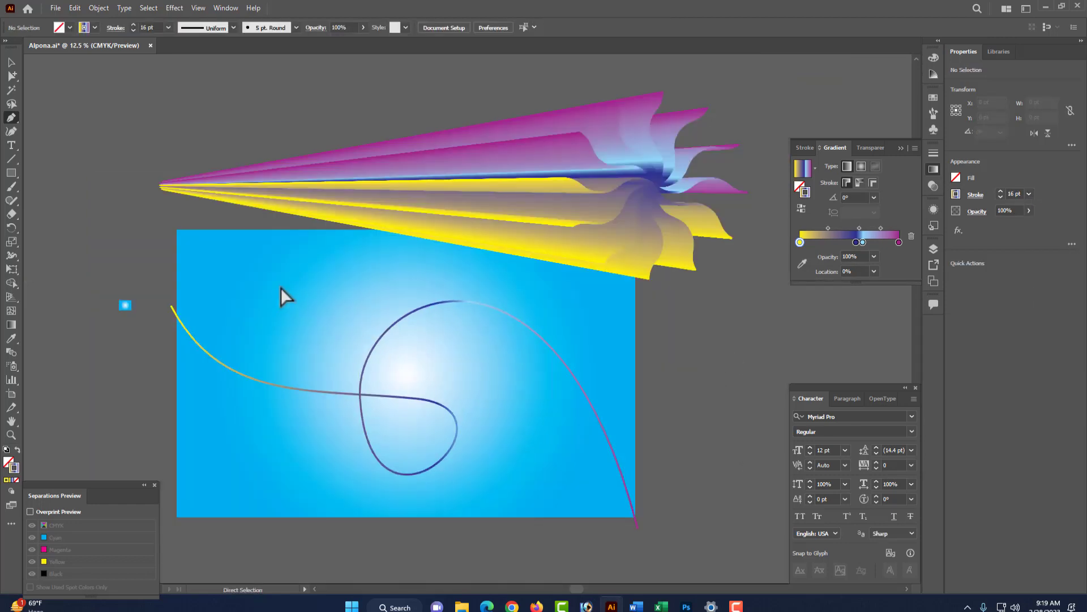
{"action": "left_click", "coordinate": [10, 76], "text": "alt"}
{"action": "left_click", "coordinate": [458, 429]}
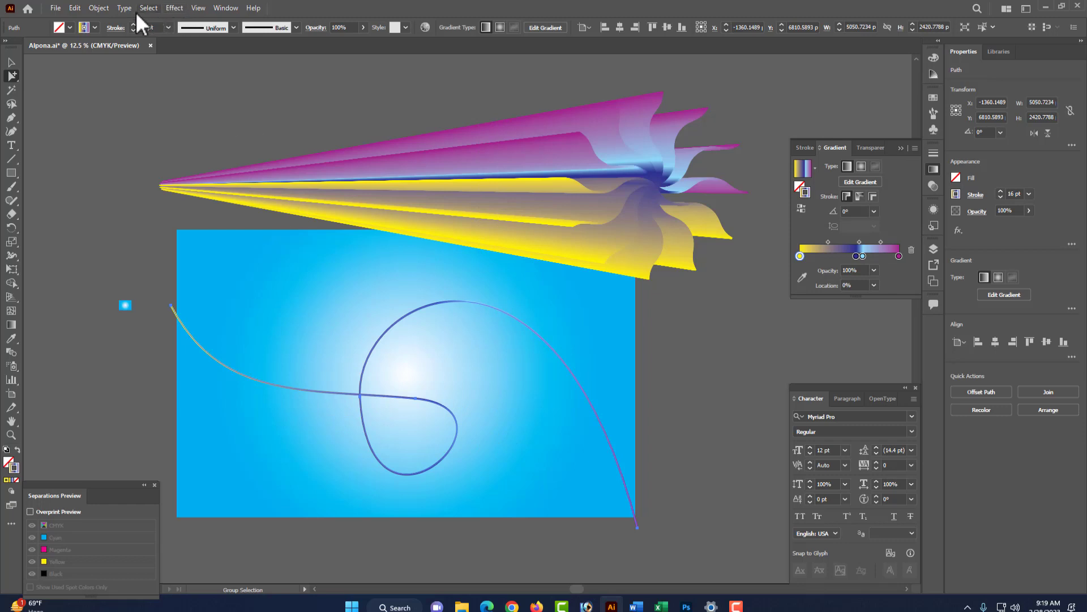
{"action": "left_click", "coordinate": [93, 7]}
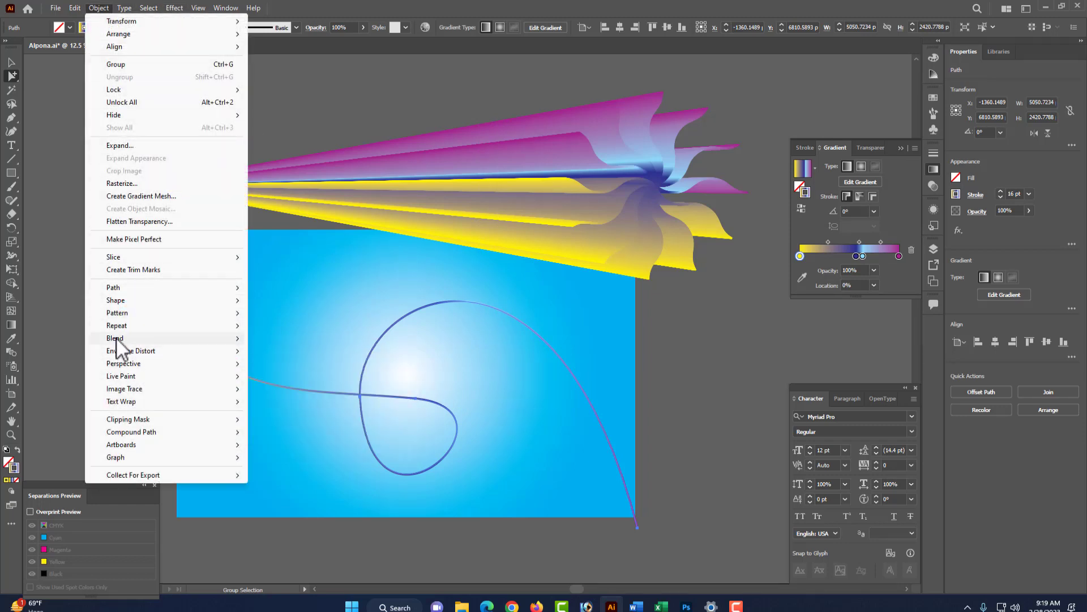
{"action": "mouse_move", "coordinate": [122, 340]}
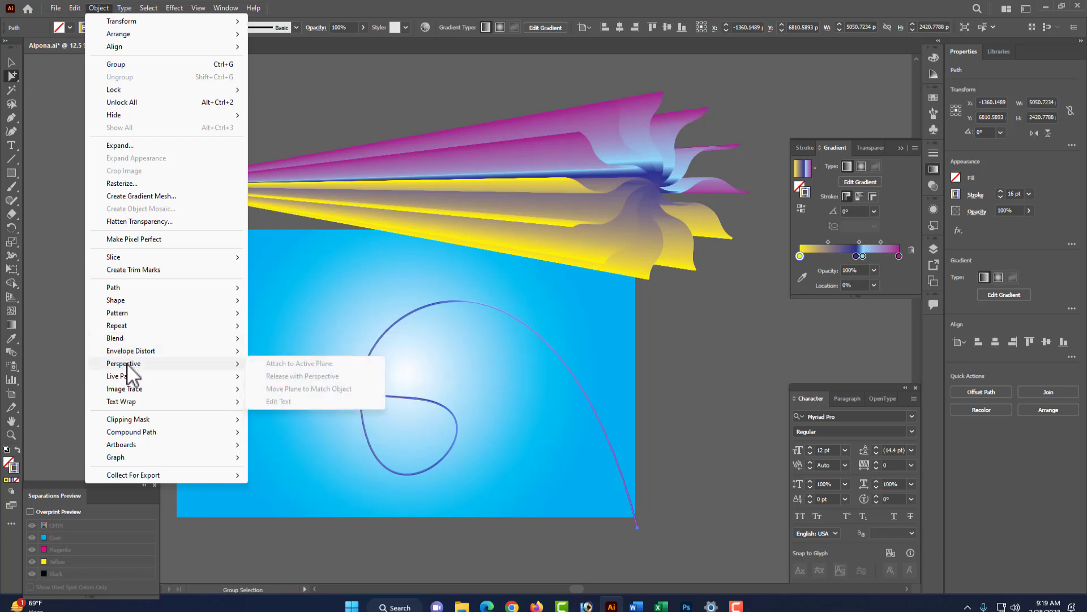
{"action": "mouse_move", "coordinate": [124, 339]}
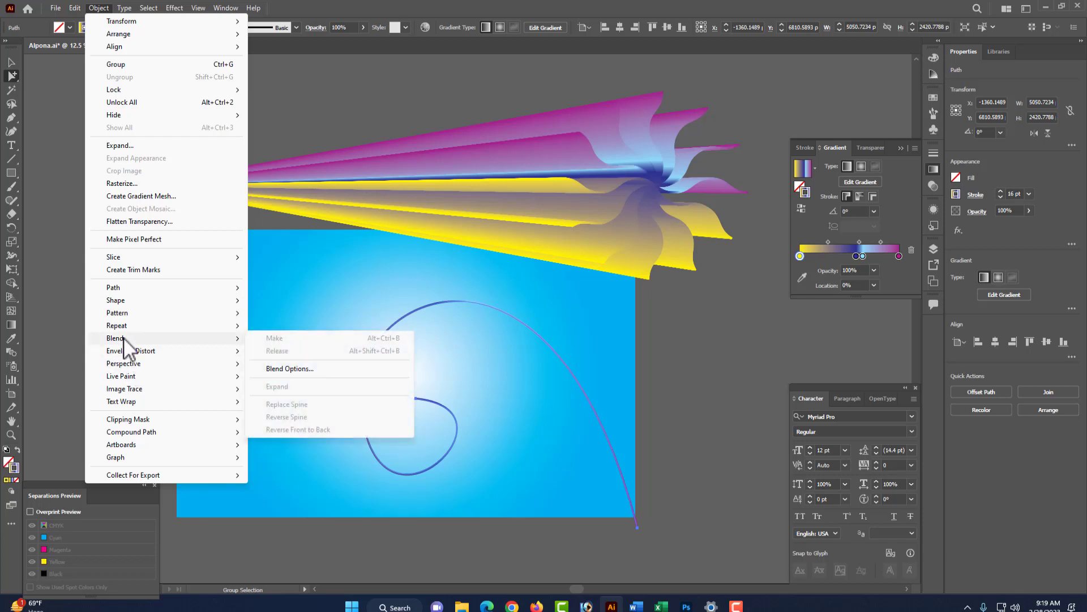
{"action": "left_click", "coordinate": [722, 307]}
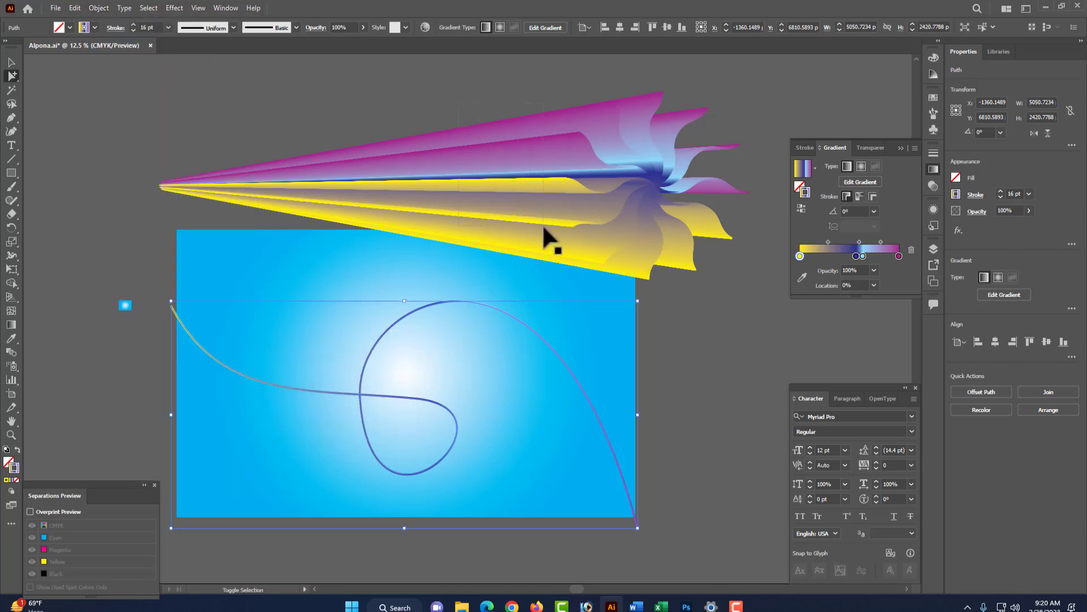
{"action": "left_click", "coordinate": [579, 200]}
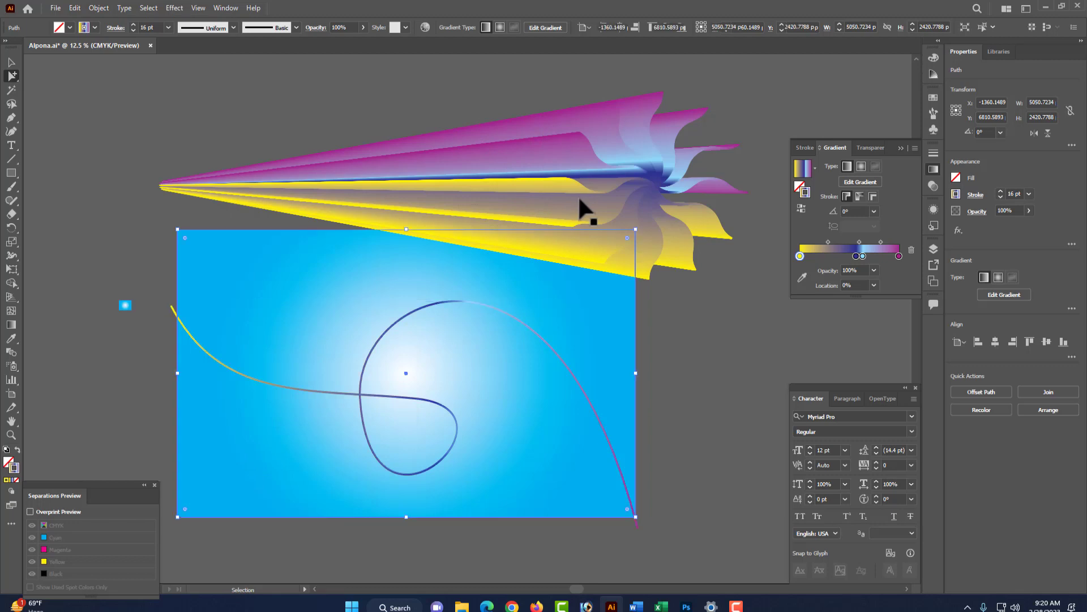
{"action": "left_click", "coordinate": [700, 357]}
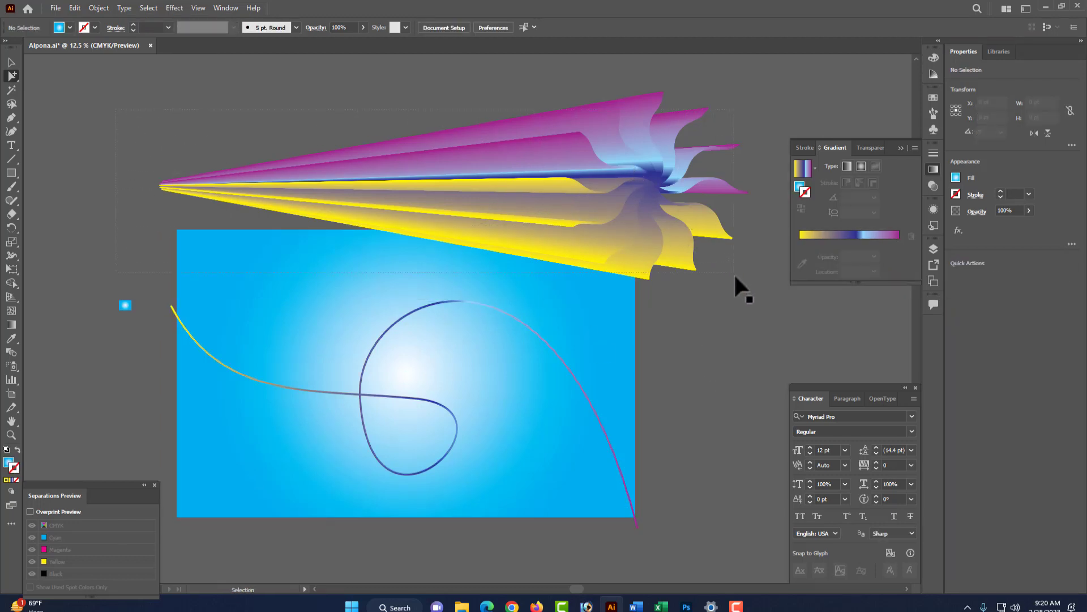
- Select the blended burst together with the curved path and replace the blend's spine with the curve
{"action": "key", "text": "ctrl+a"}
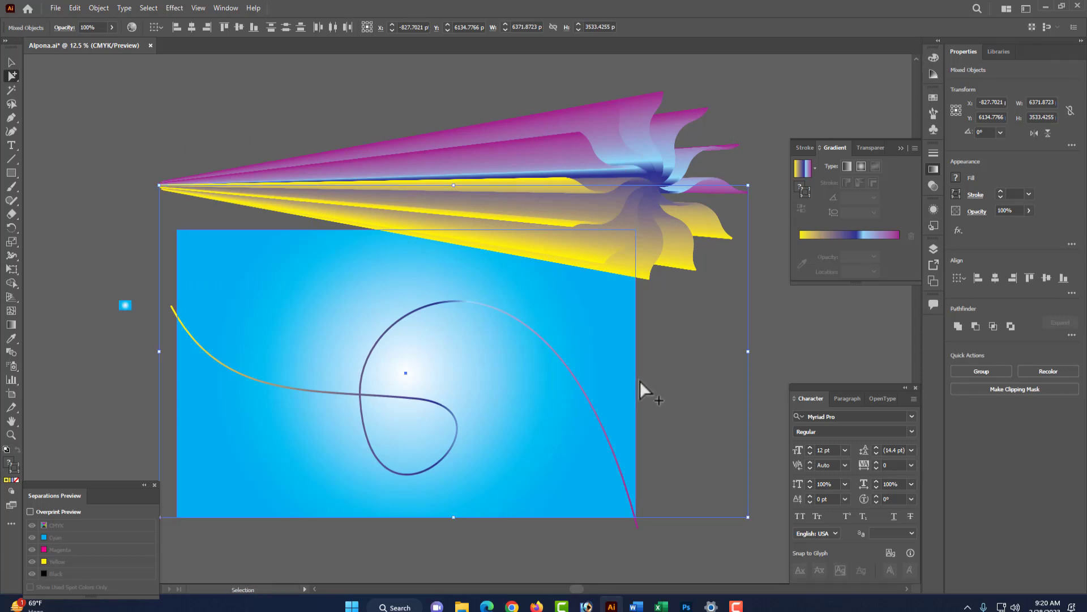
{"action": "left_click_drag", "start_coordinate": [676, 397], "coordinate": [584, 485]}
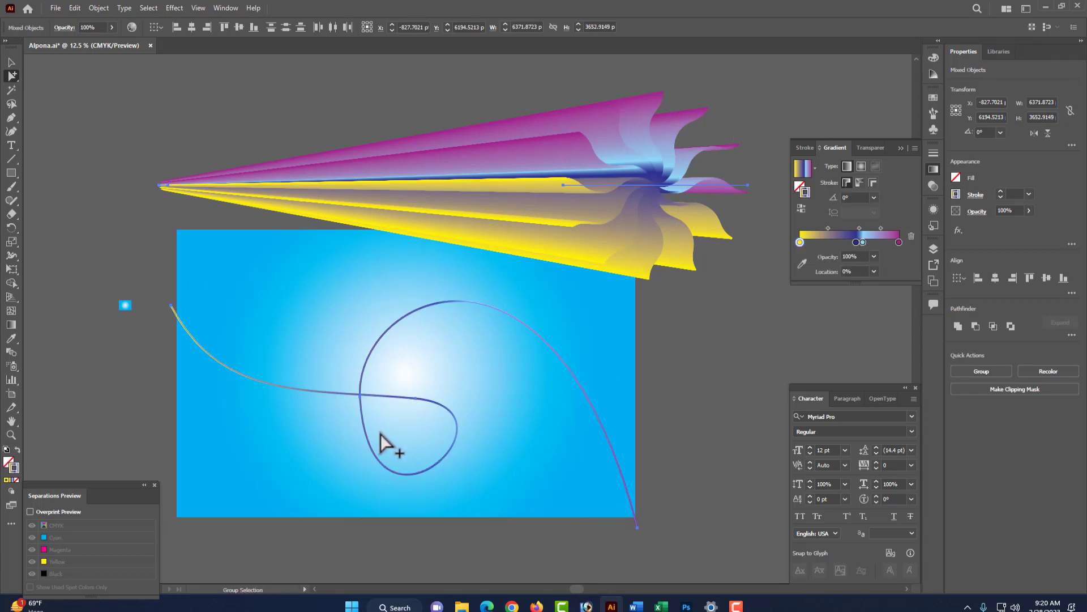
{"action": "left_click", "coordinate": [98, 8]}
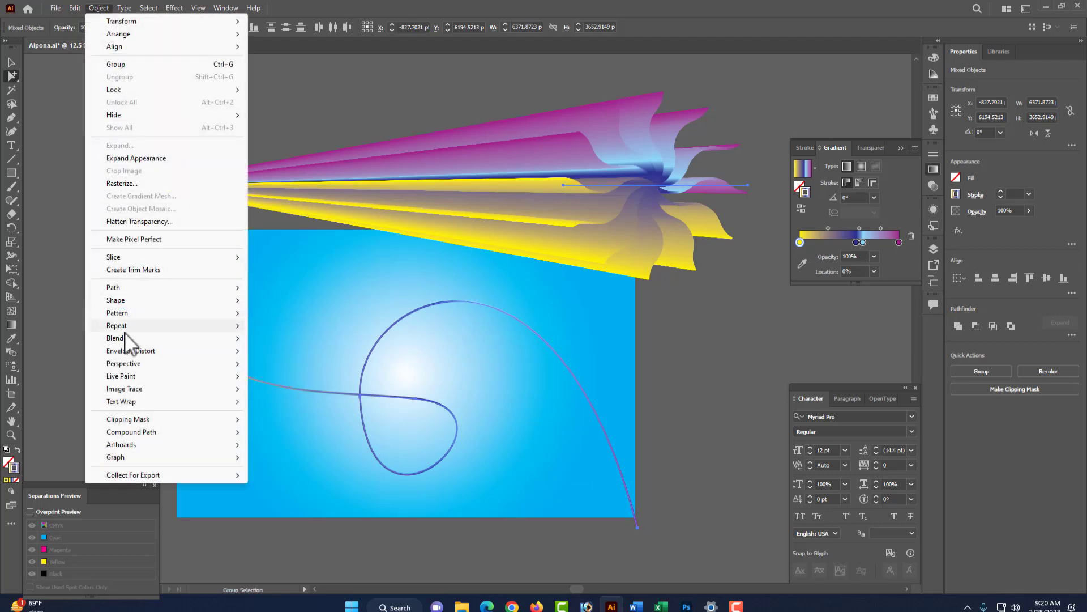
{"action": "mouse_move", "coordinate": [119, 337]}
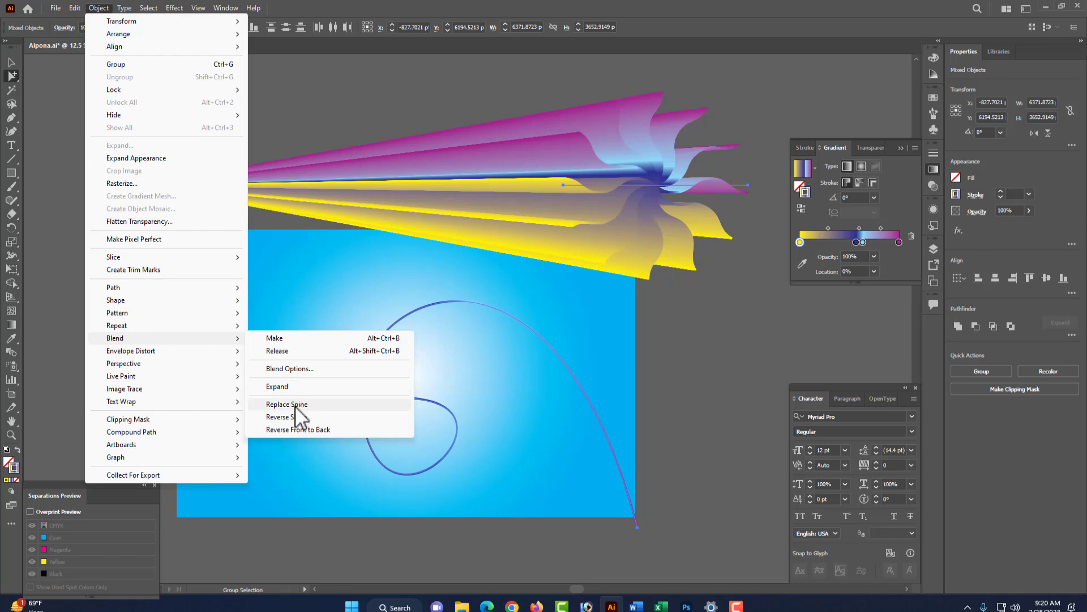
{"action": "left_click", "coordinate": [295, 404]}
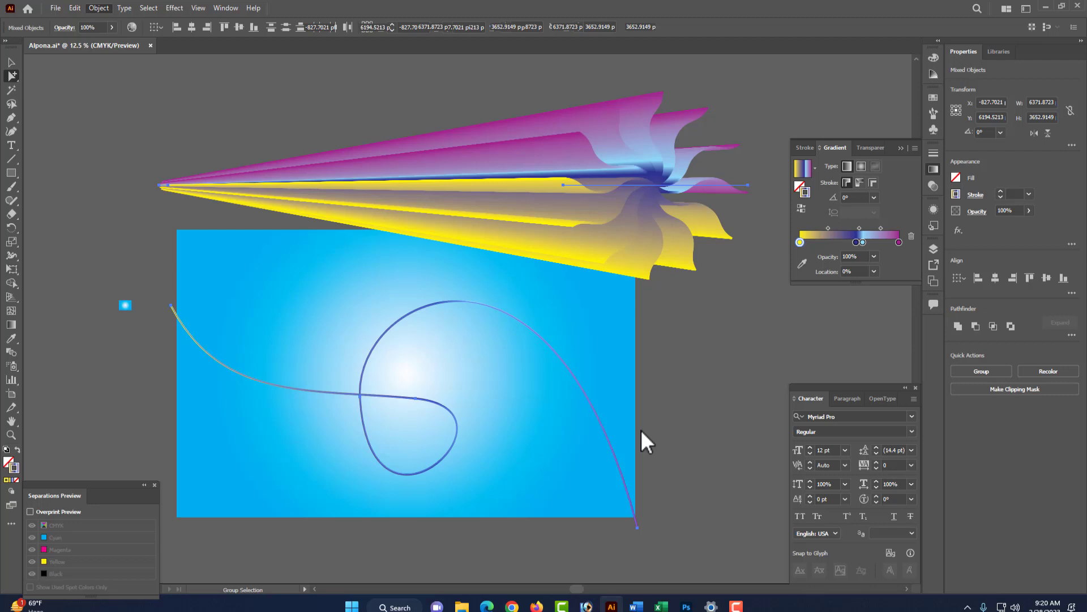
{"action": "key", "text": "b"}
{"action": "key", "text": "s"}
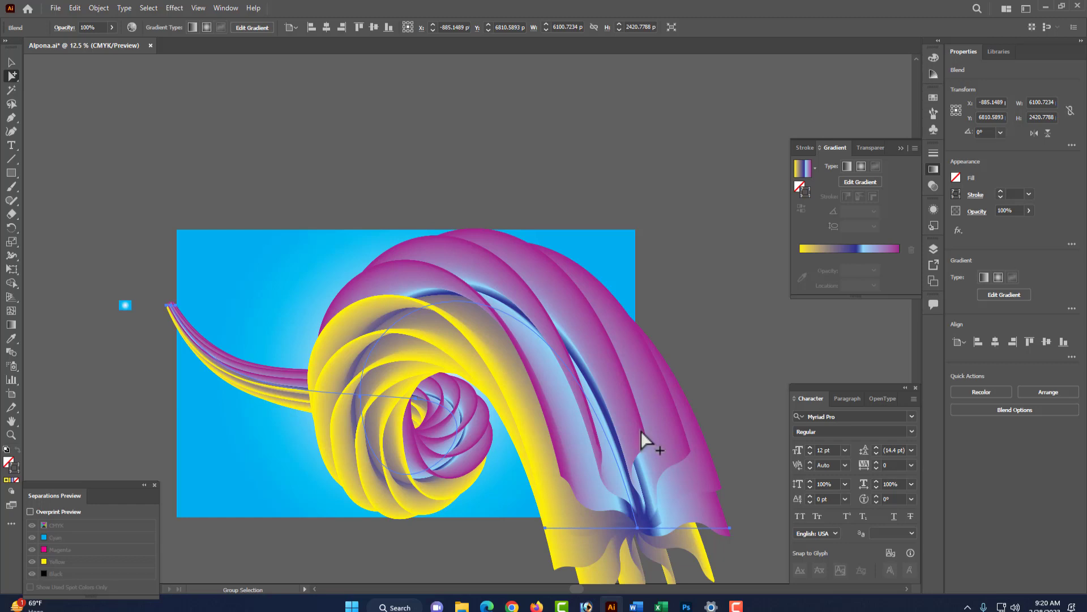
{"action": "left_click", "coordinate": [691, 254], "text": "ctrl"}
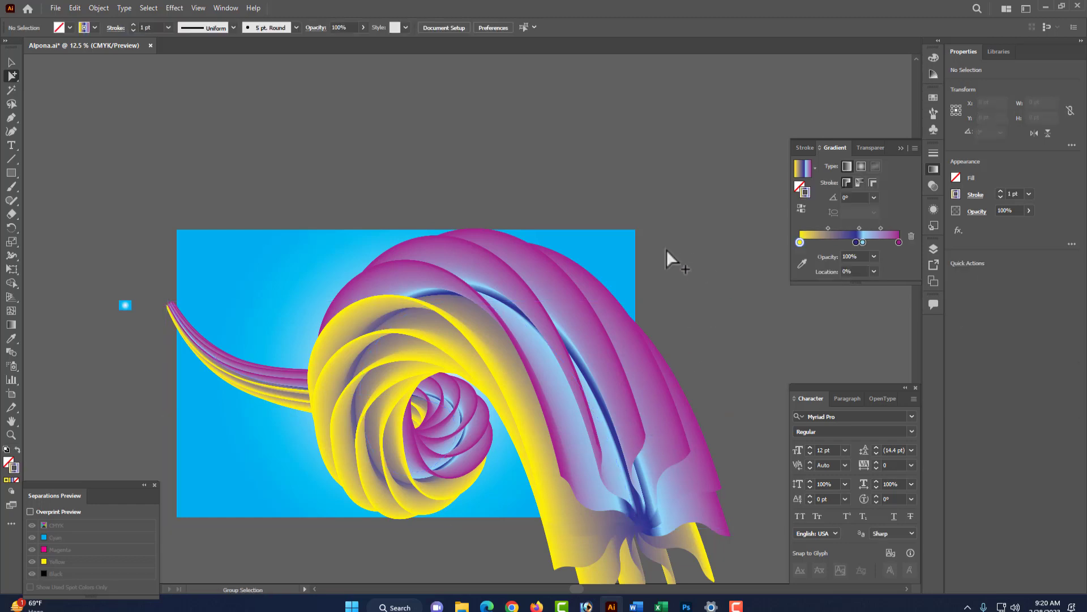
- Stretch the background rectangle's top edge slightly upward
{"action": "scroll", "coordinate": [666, 249], "scroll_direction": "down", "scroll_amount": 3}
{"action": "scroll", "coordinate": [663, 247], "scroll_direction": "up", "scroll_amount": 1}
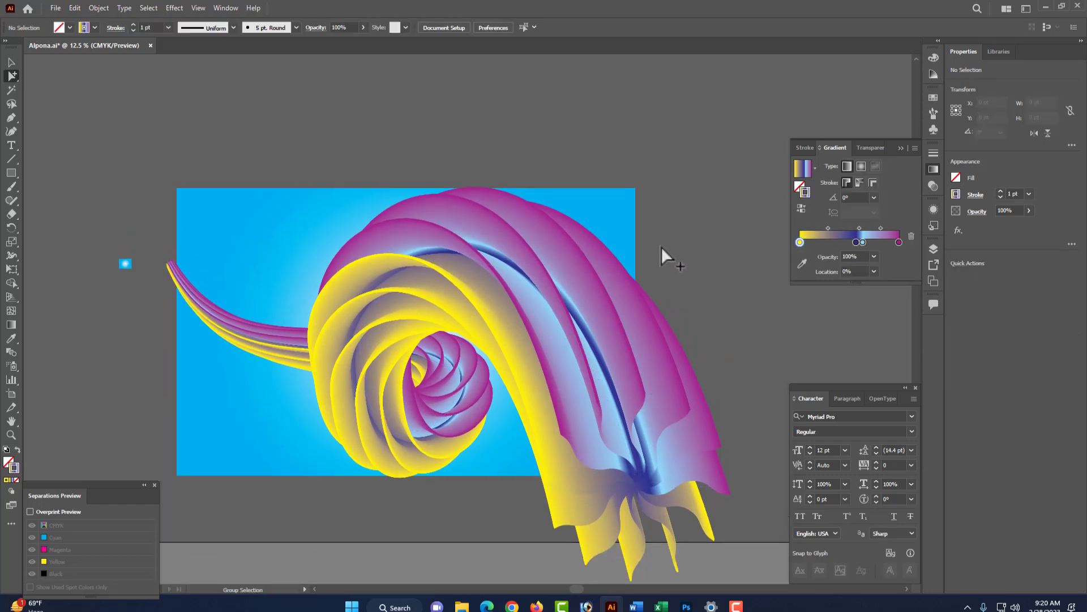
{"action": "scroll", "coordinate": [662, 246], "scroll_direction": "up", "scroll_amount": 1}
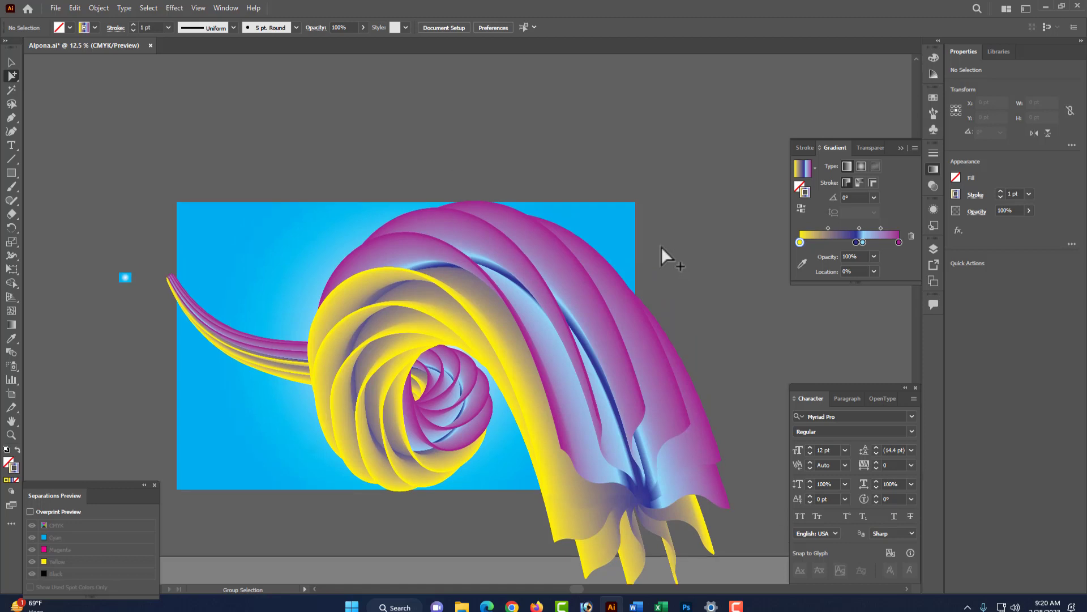
{"action": "left_click", "coordinate": [626, 227], "text": "ctrl"}
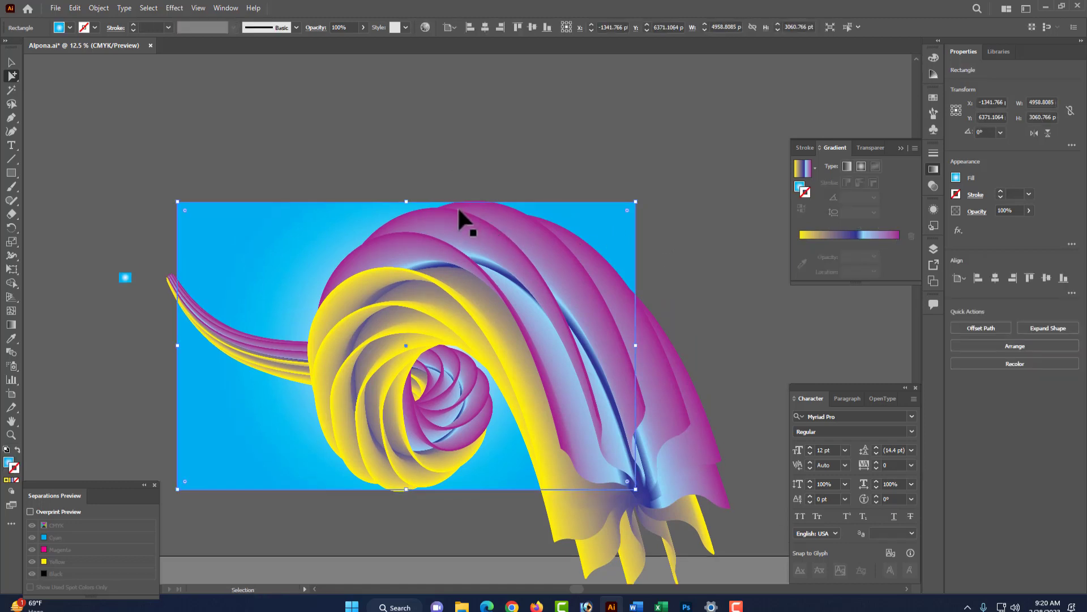
{"action": "left_click_drag", "start_coordinate": [412, 202], "coordinate": [408, 184]}
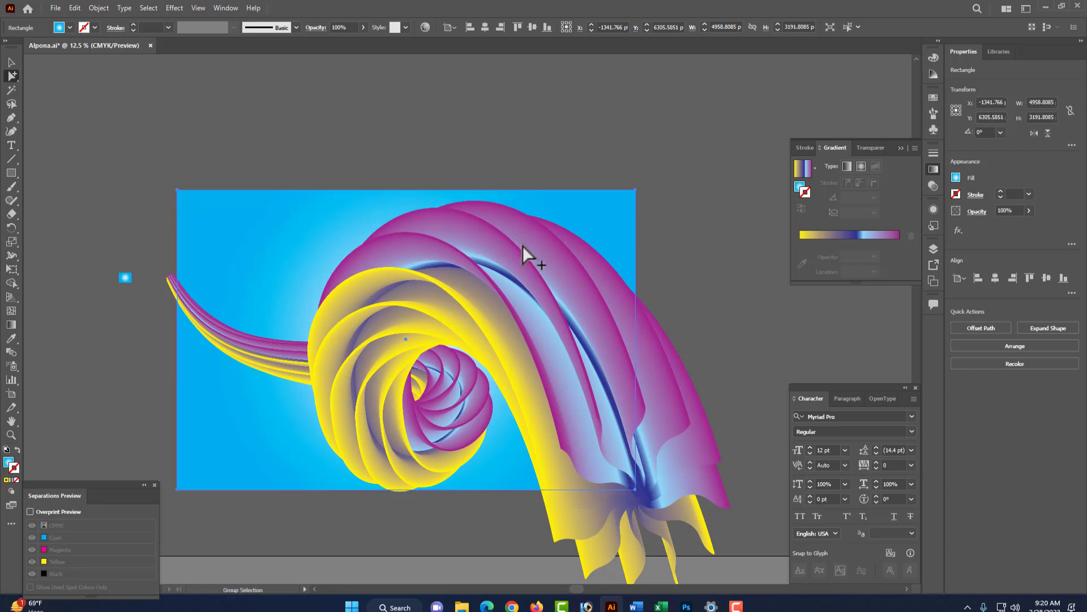
{"action": "left_click", "coordinate": [677, 193]}
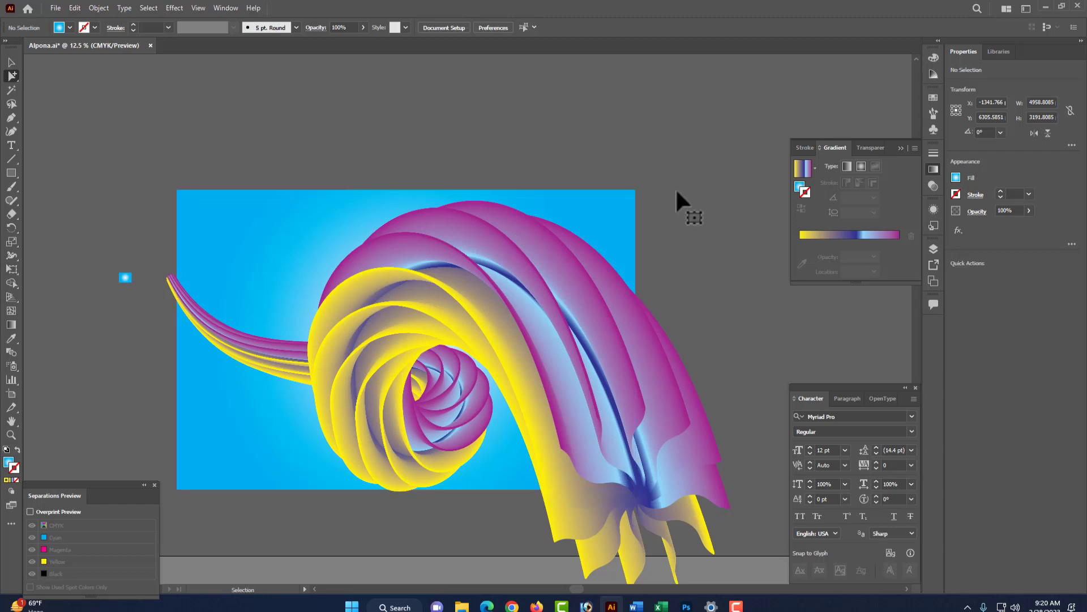